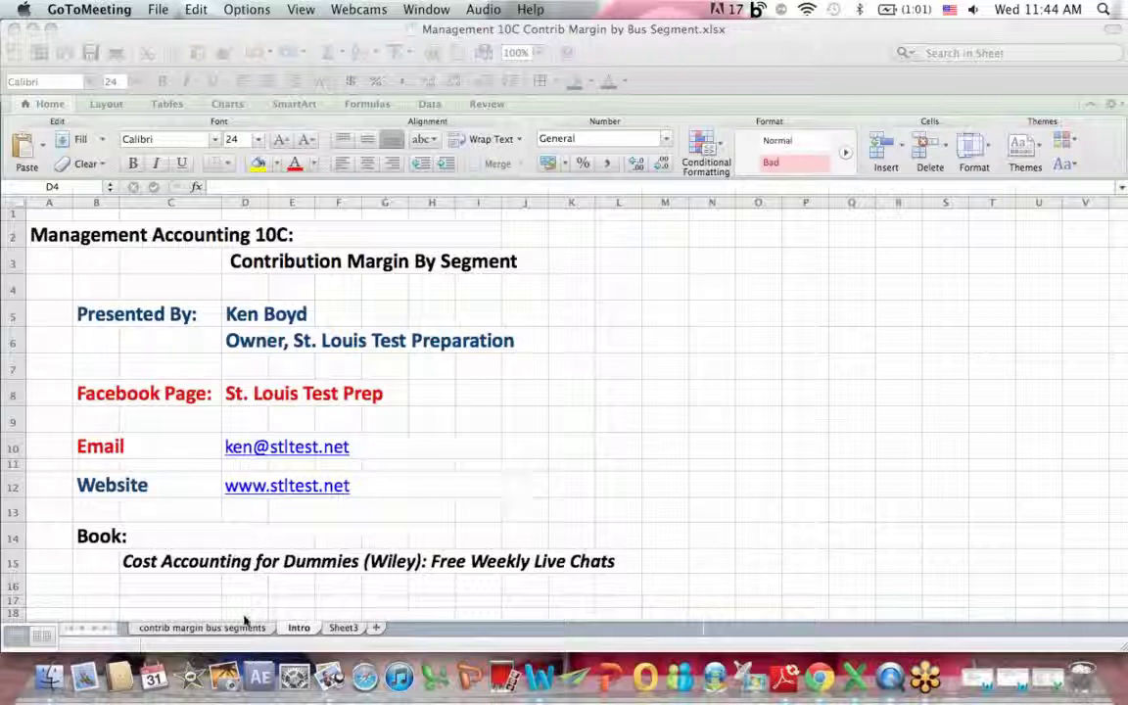
Open the contrib margin bus segments worksheet and select its title, Contribution Margin By Business Segment.
left_click(244, 625)
left_click(242, 629)
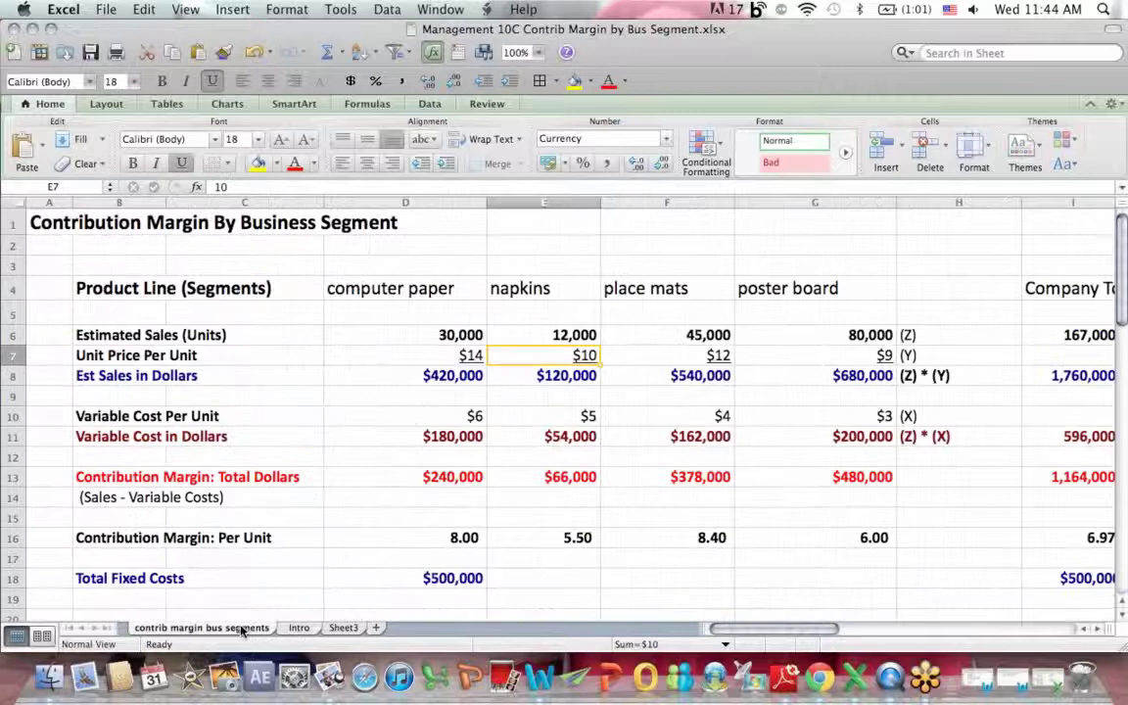
left_click(647, 339)
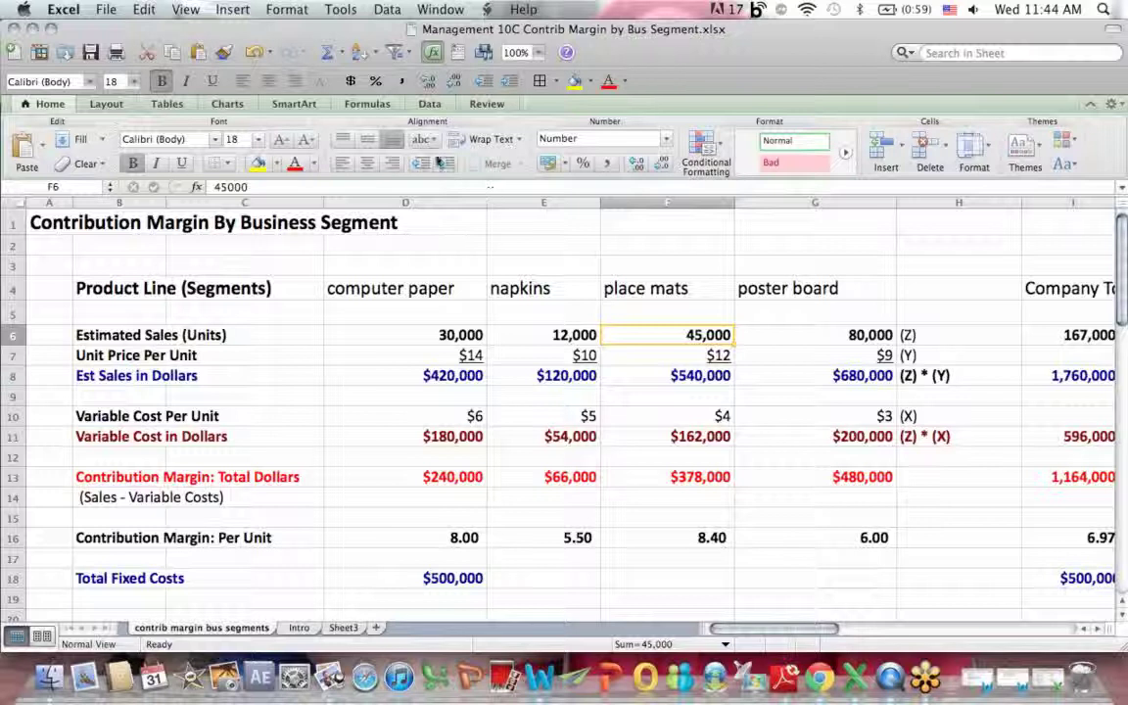
left_click(449, 241)
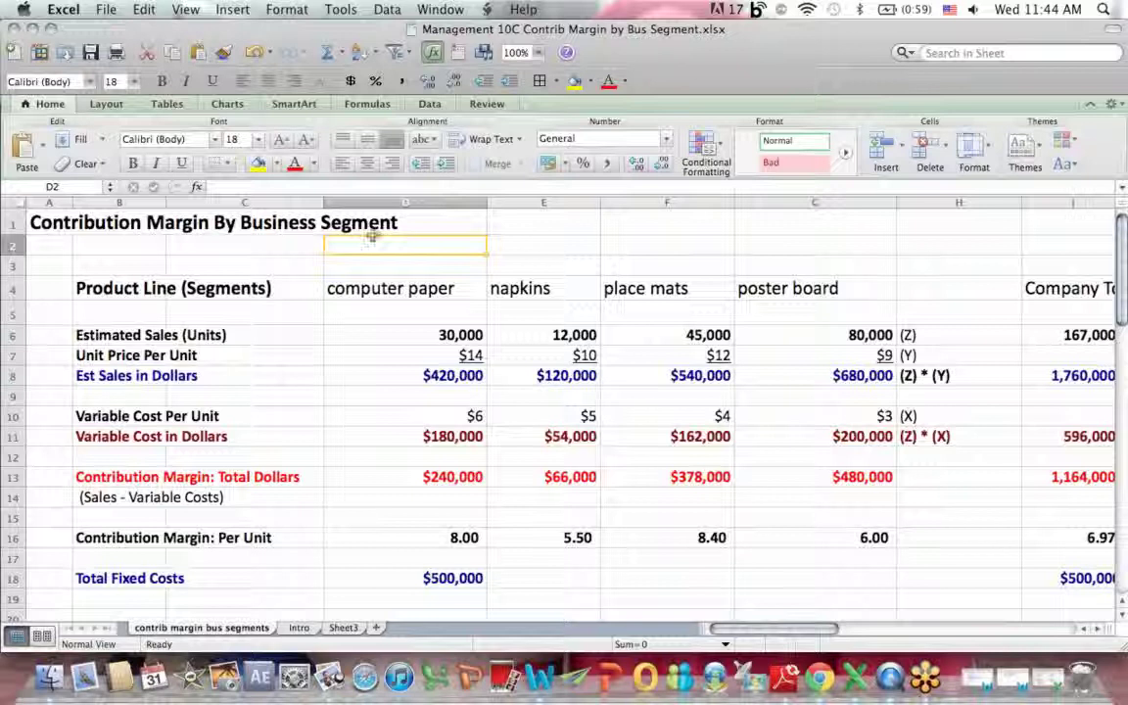
left_click(30, 218)
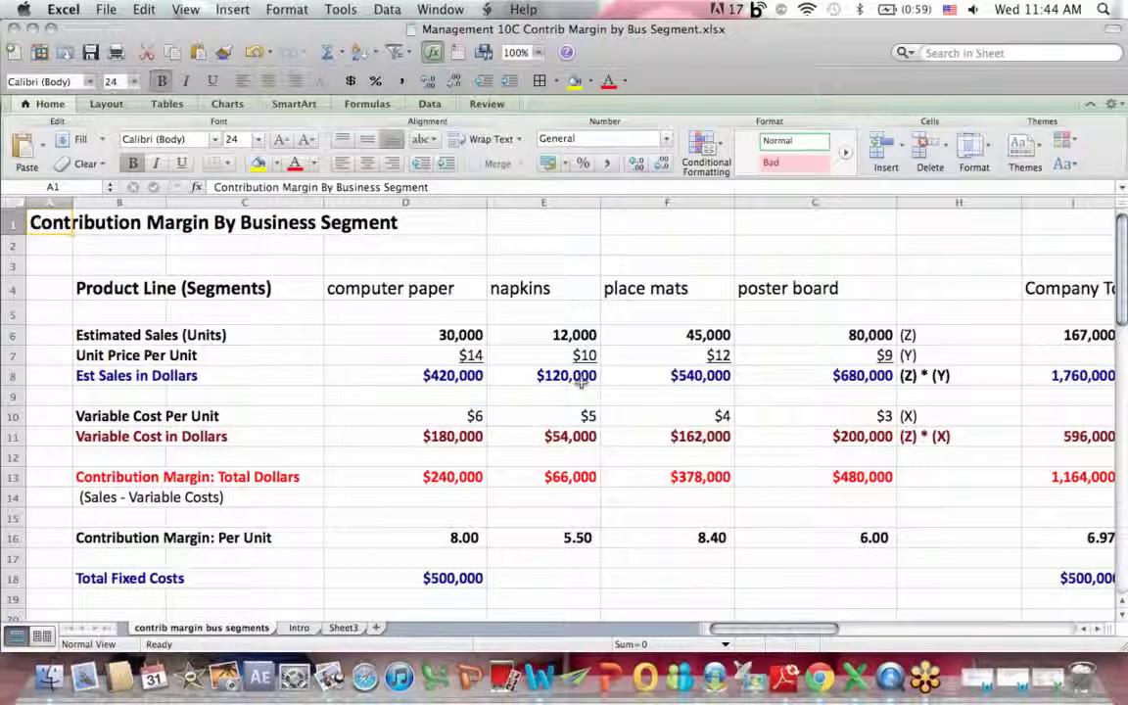
Review the product line segment headings, the Company Total heading and the row labels from Estimated Sales (Units) down to Total Fixed Costs.
left_click(122, 294)
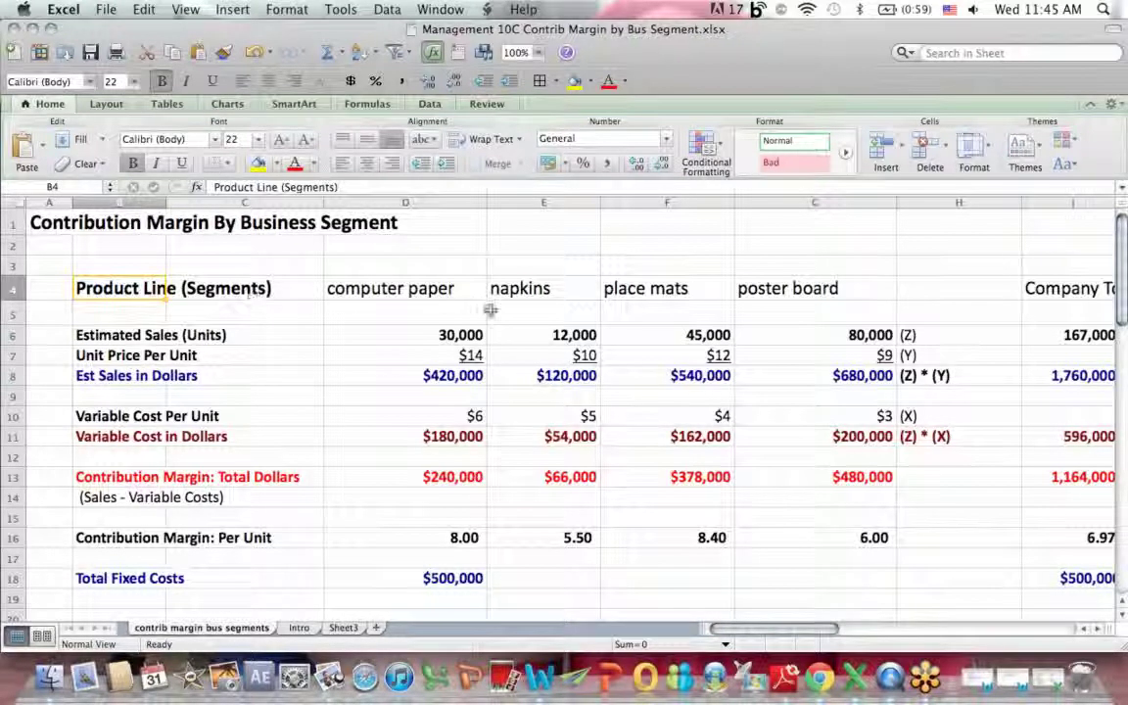
left_click_drag(377, 288, 831, 285)
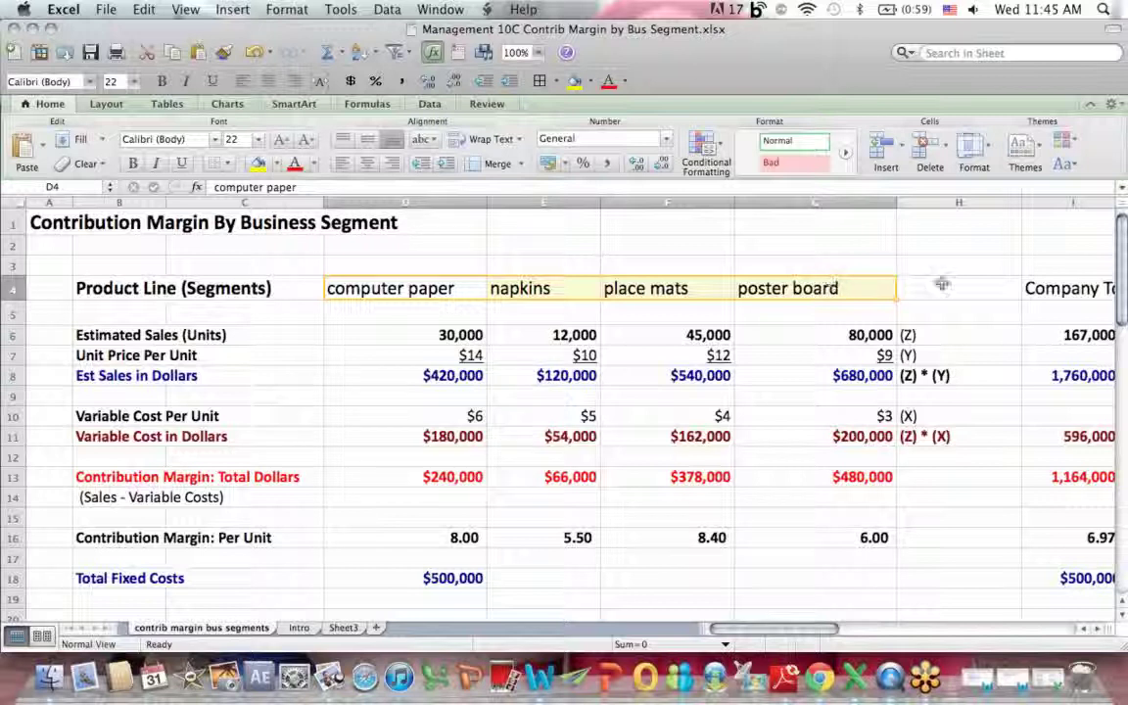
left_click(1061, 288)
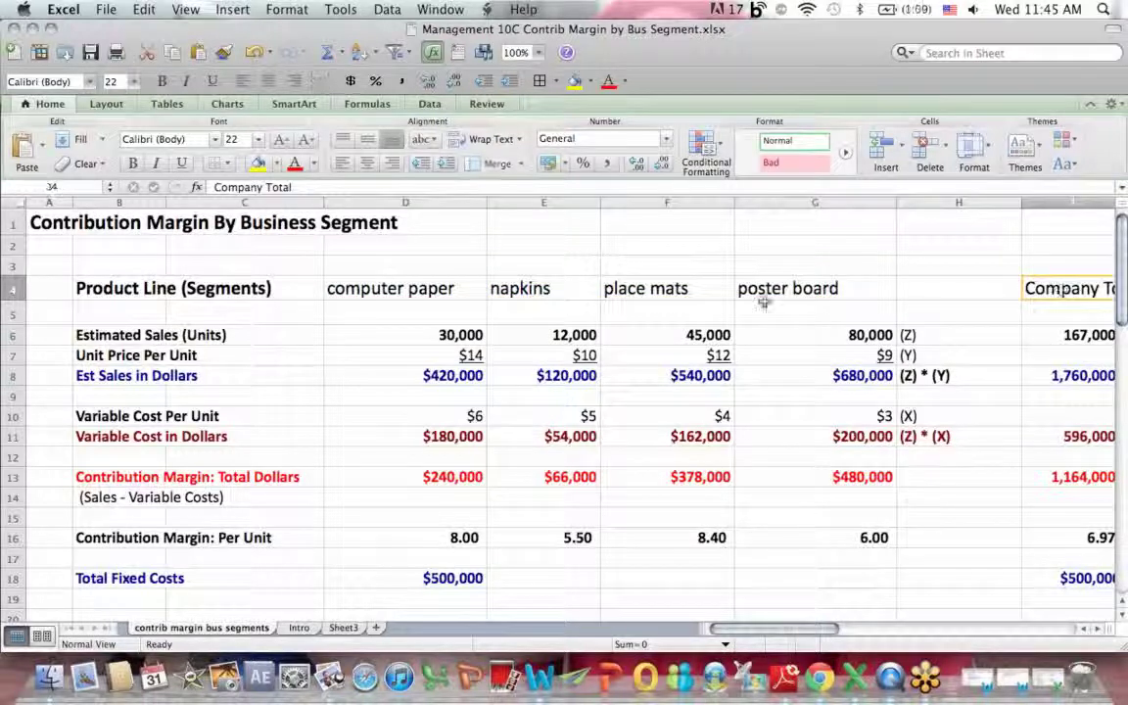
left_click_drag(108, 333, 283, 591)
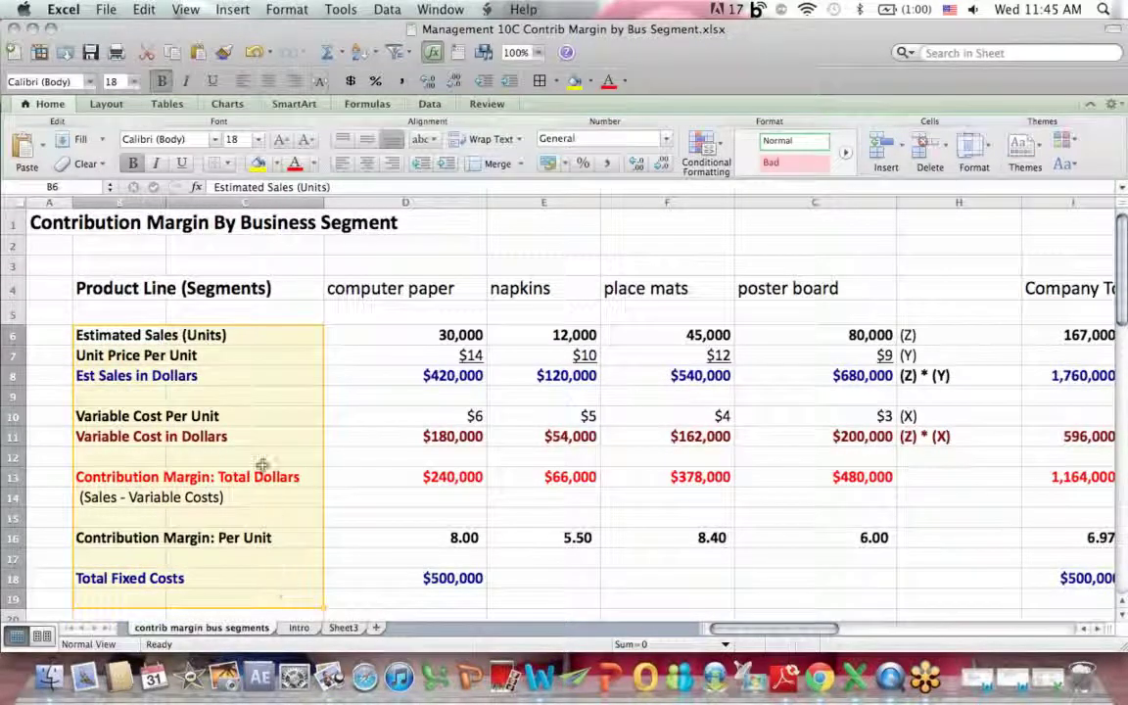
left_click(260, 291)
Examine the estimated unit sales, unit price and estimated sales in dollars for the computer paper segment.
left_click(79, 333)
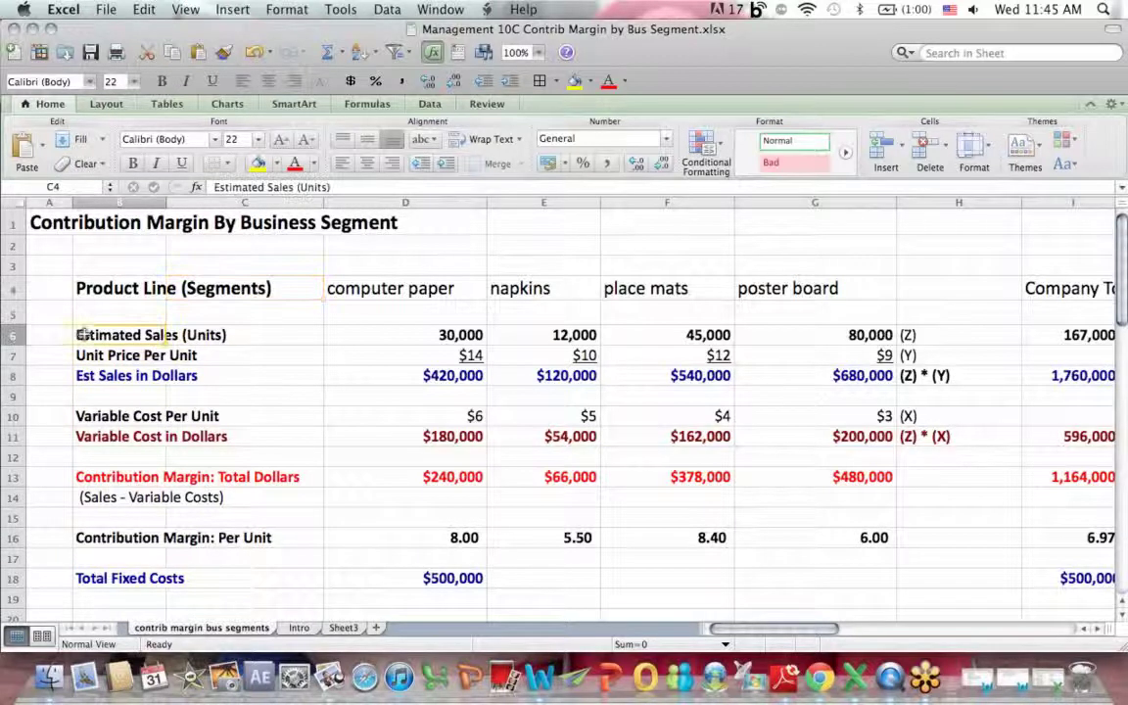
left_click(441, 325)
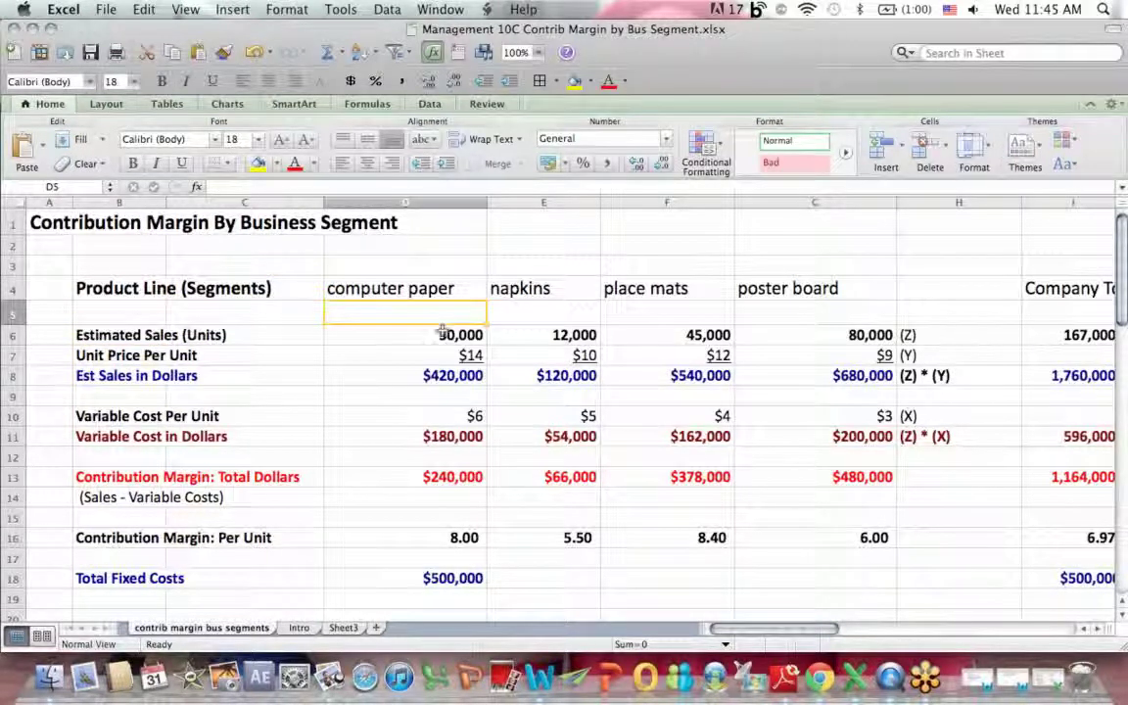
left_click(449, 349)
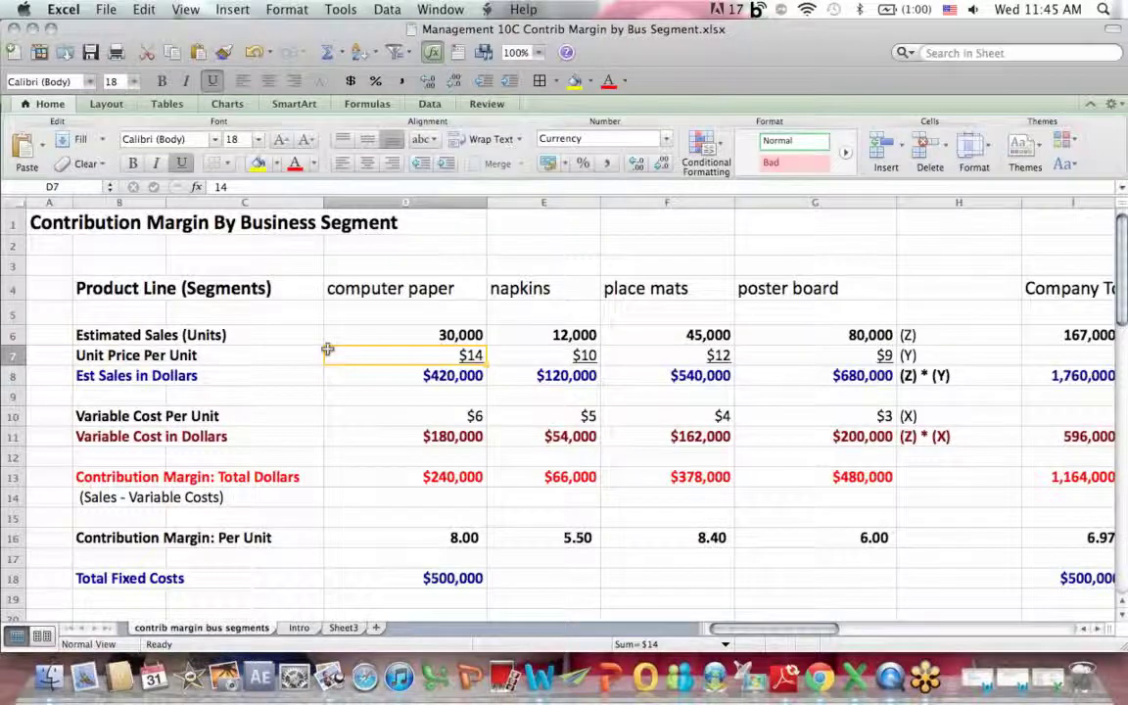
left_click(221, 329)
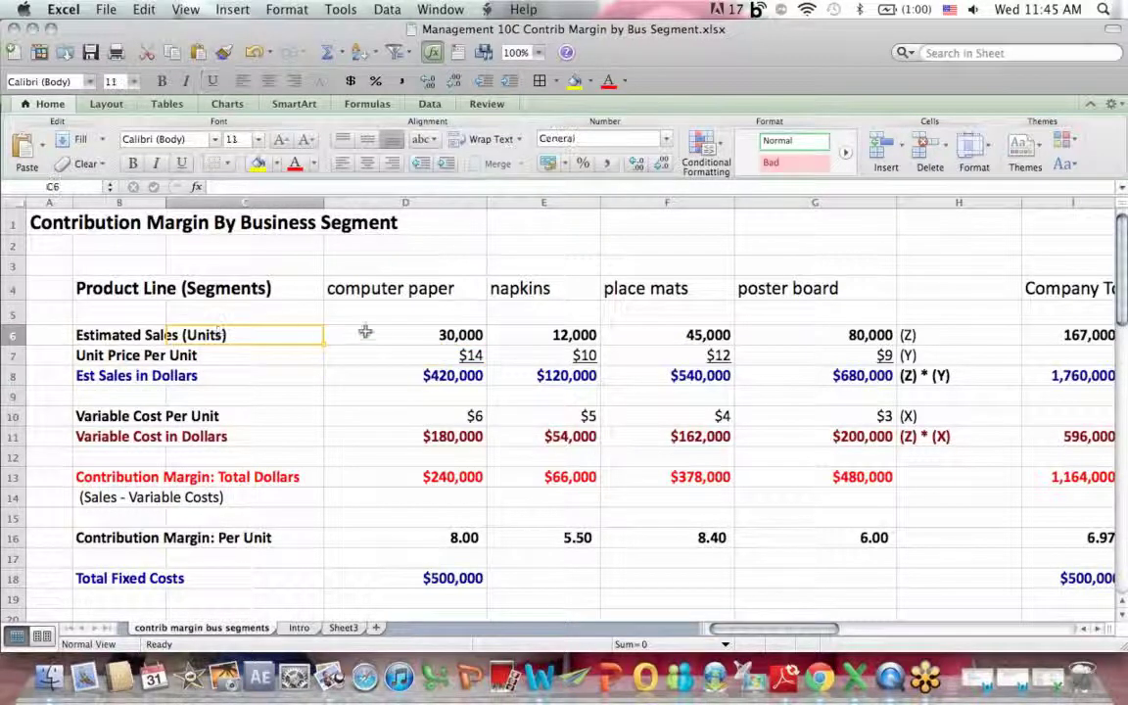
left_click(415, 288)
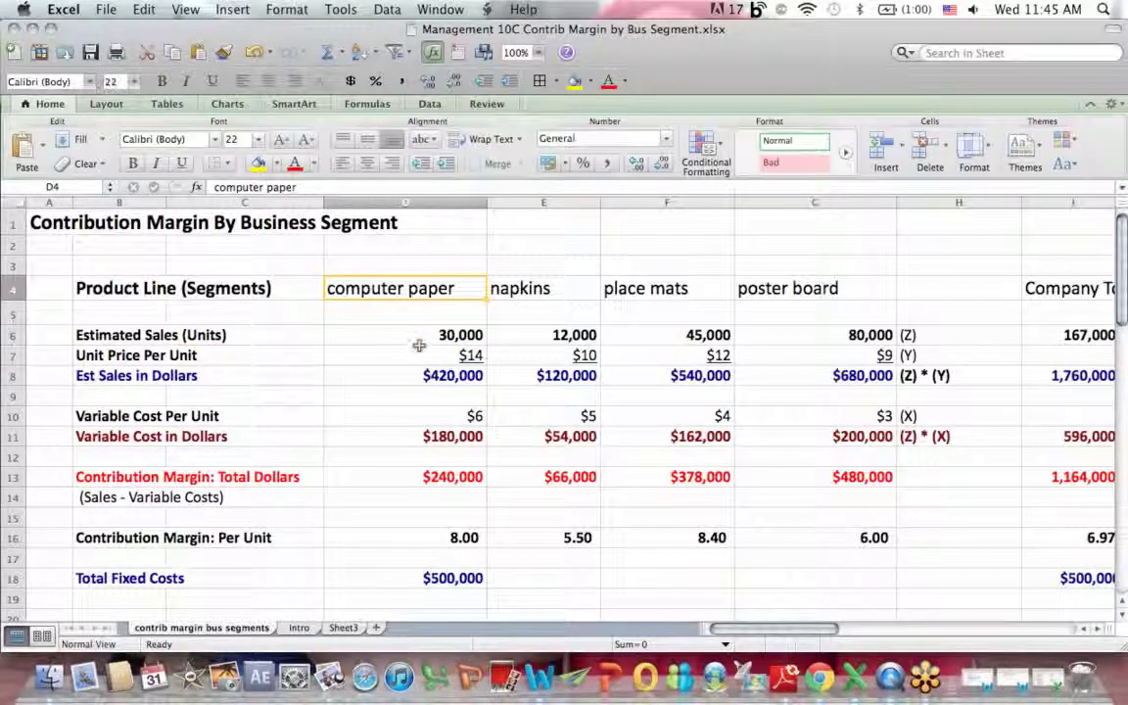
left_click(423, 335)
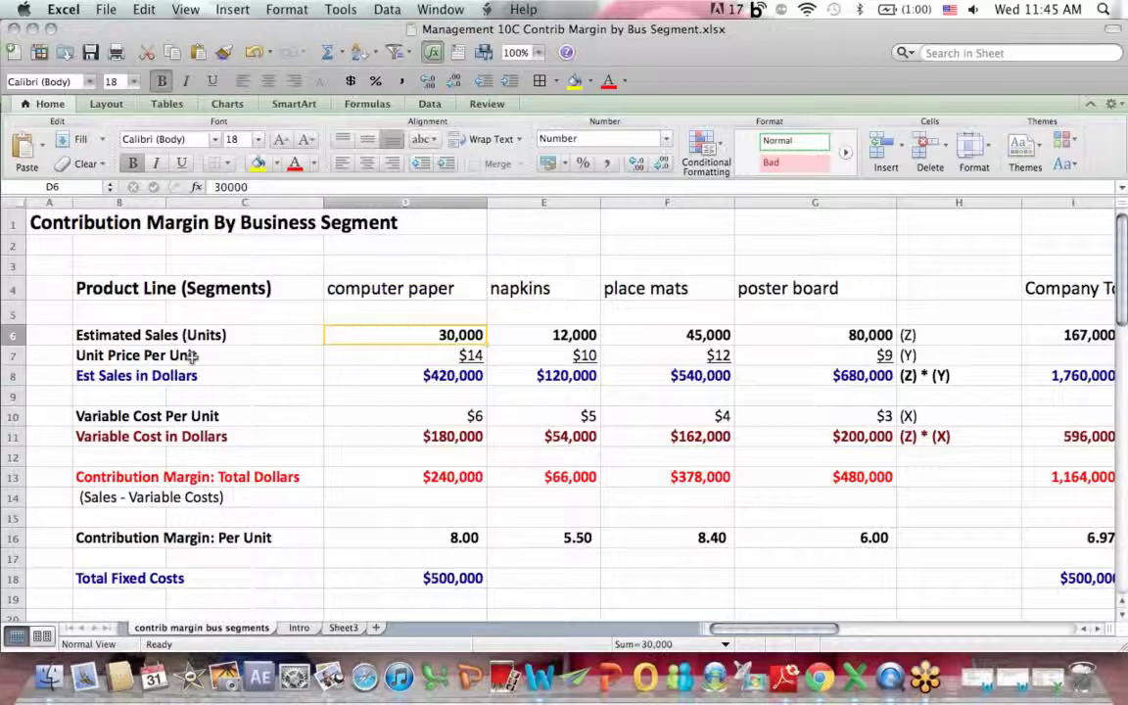
left_click(88, 357)
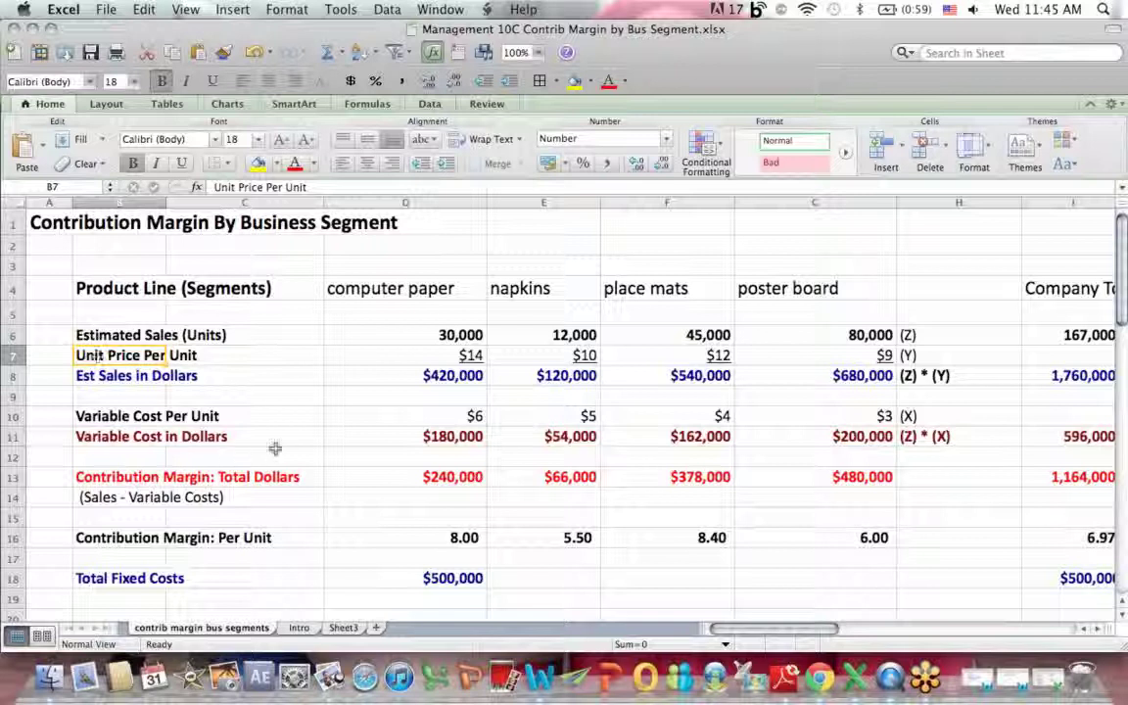
left_click(446, 372)
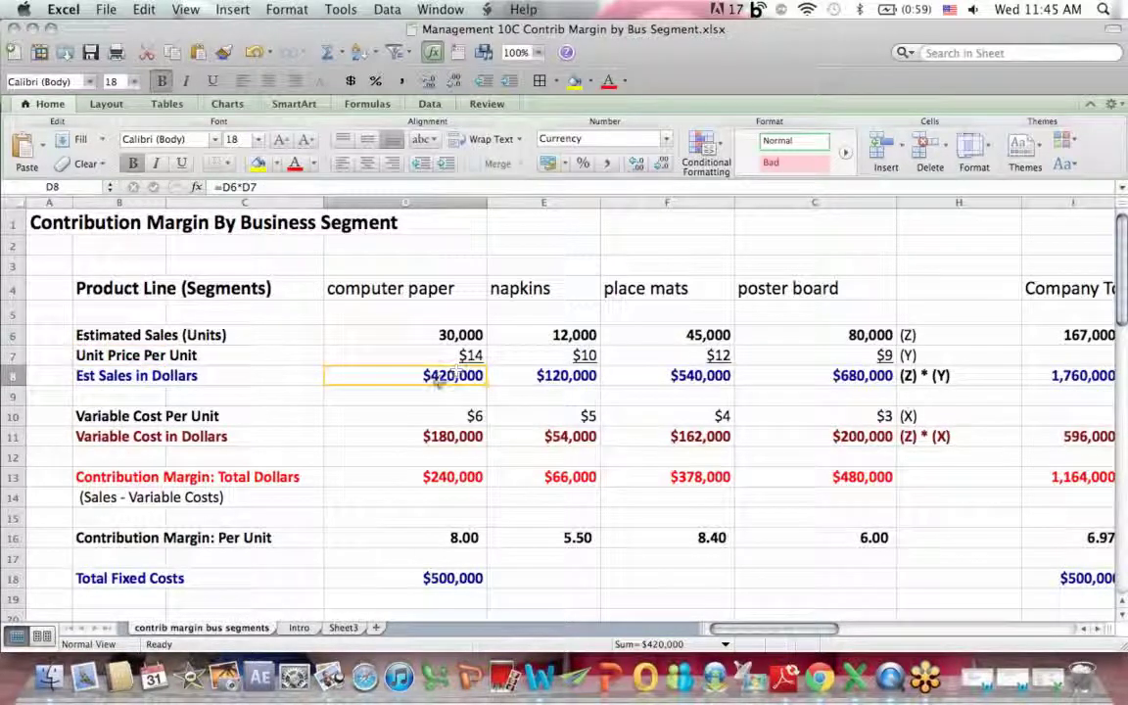
Check computer paper's variable cost per unit and inspect the cell references in its Variable Cost in Dollars formula.
left_click(88, 416)
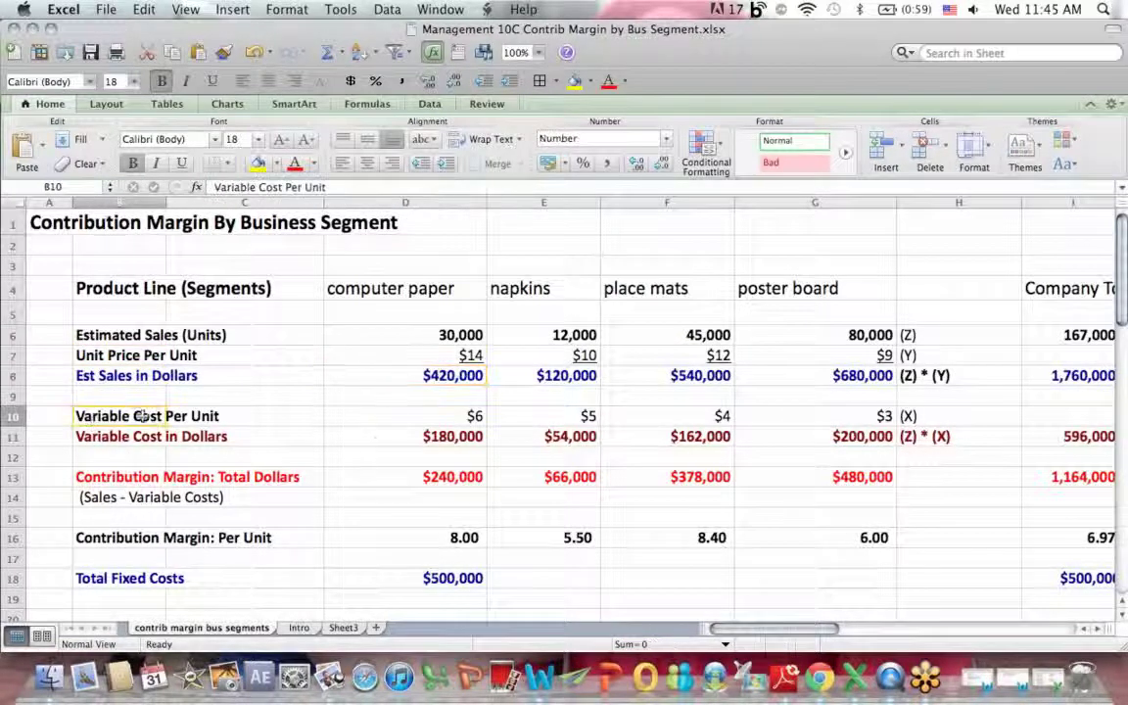
left_click(427, 419)
left_click(431, 437)
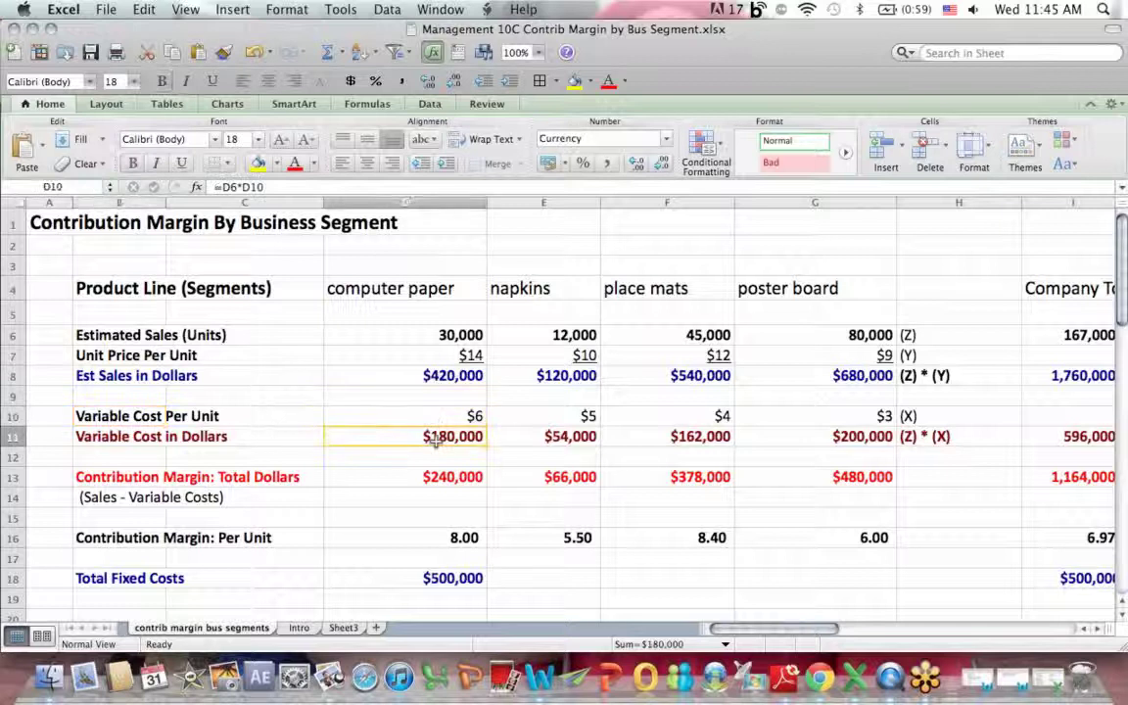
left_click(238, 186)
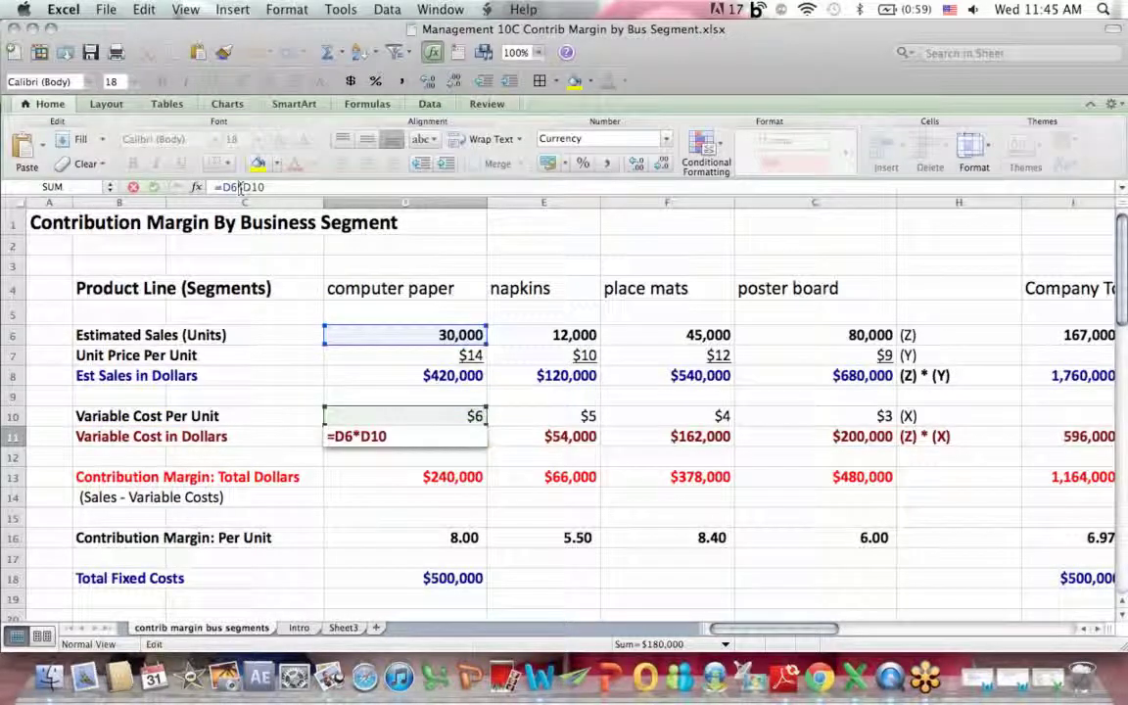
key("Return")
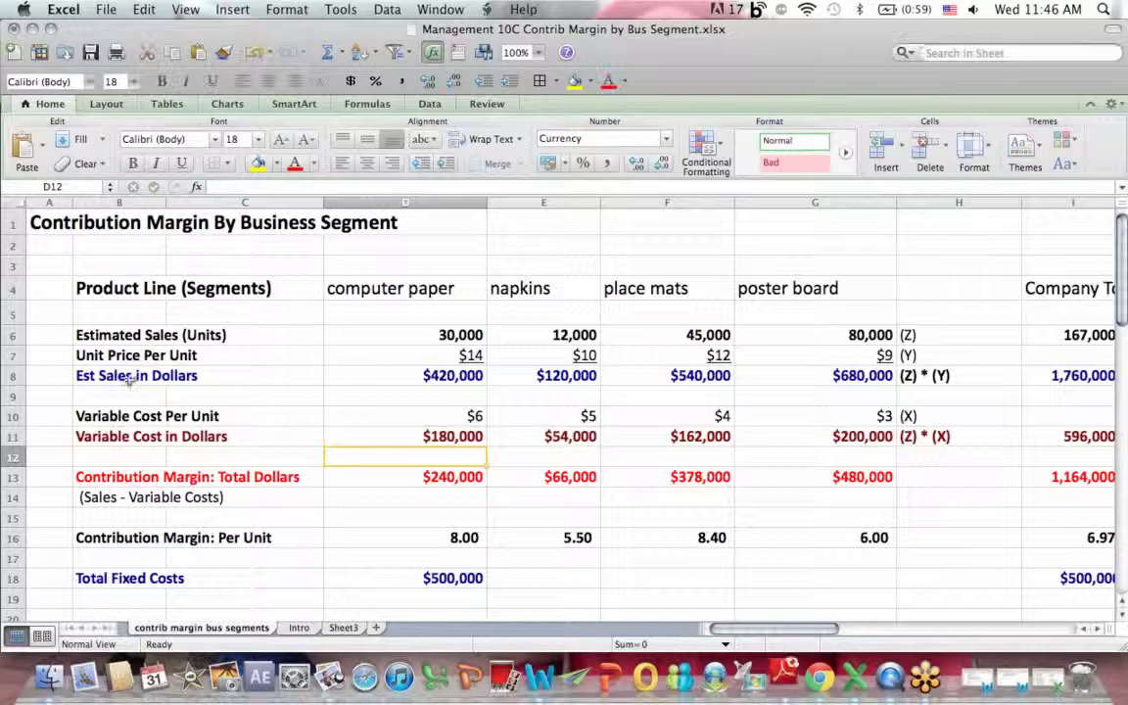
Inspect the formula behind computer paper's total-dollar contribution margin and its Sales - Variable Costs label.
left_click(145, 476)
left_click(130, 497)
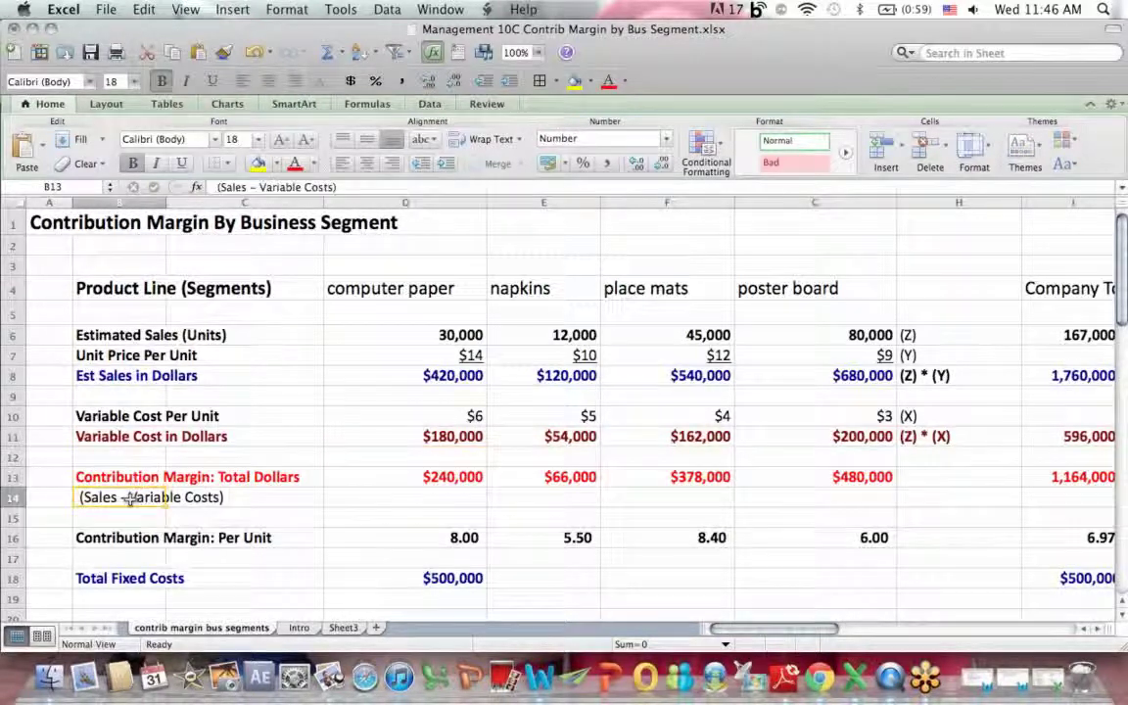
left_click(377, 477)
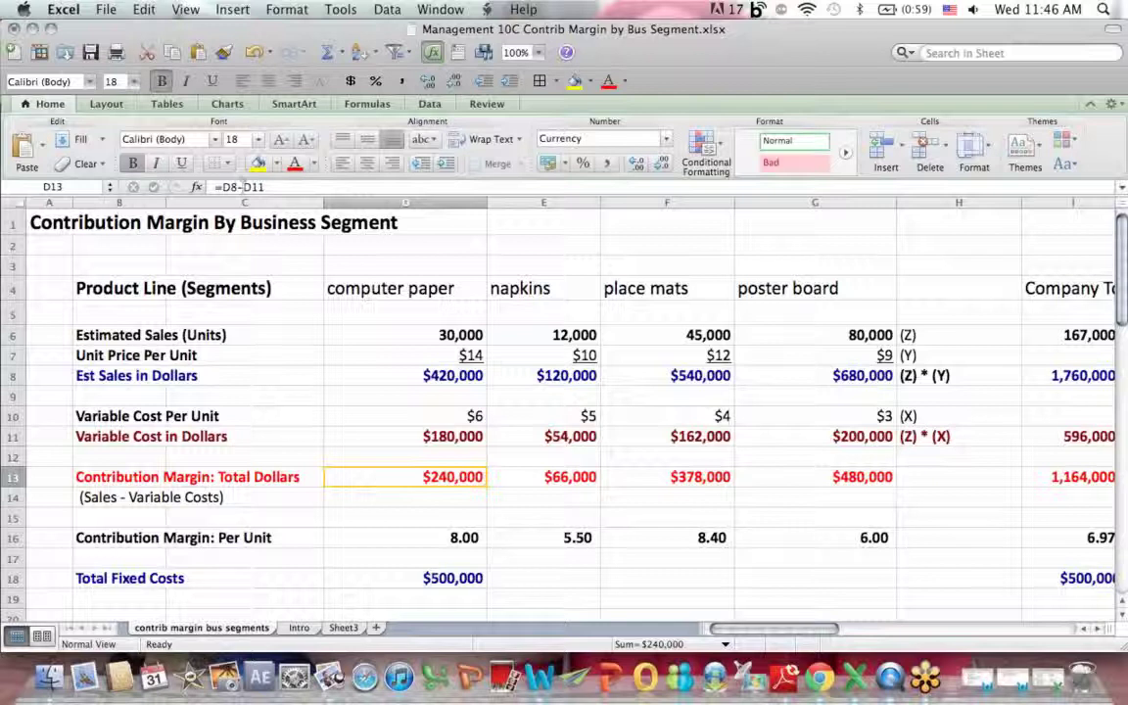
left_click(244, 186)
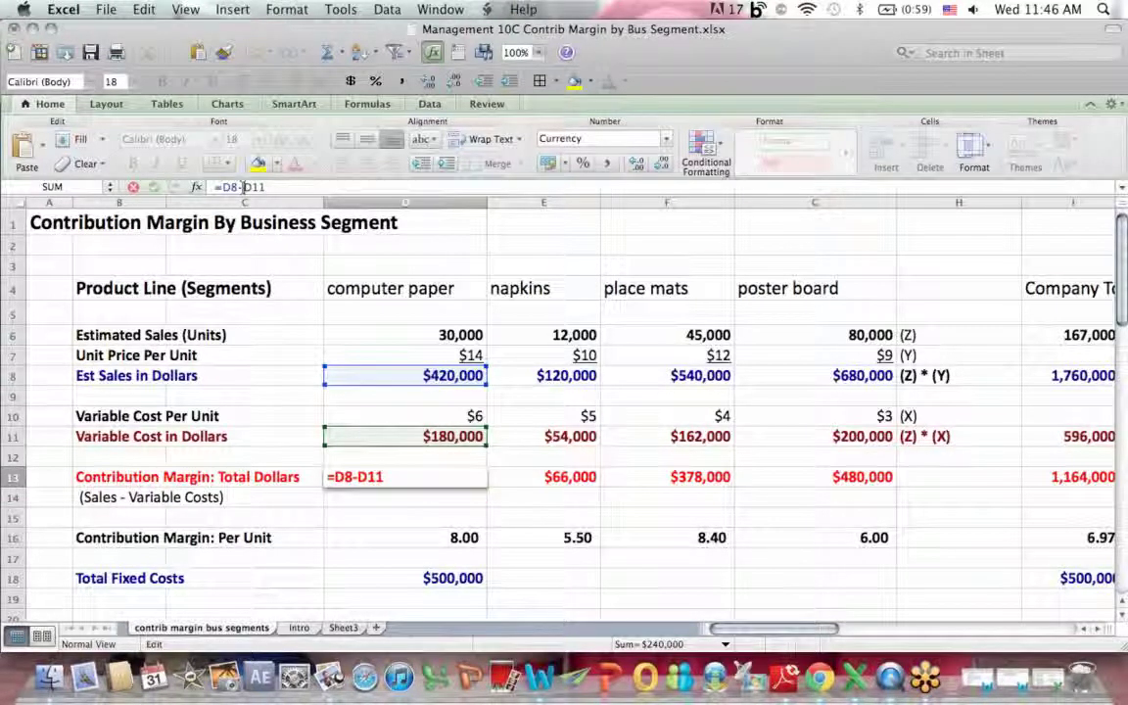
key("Return")
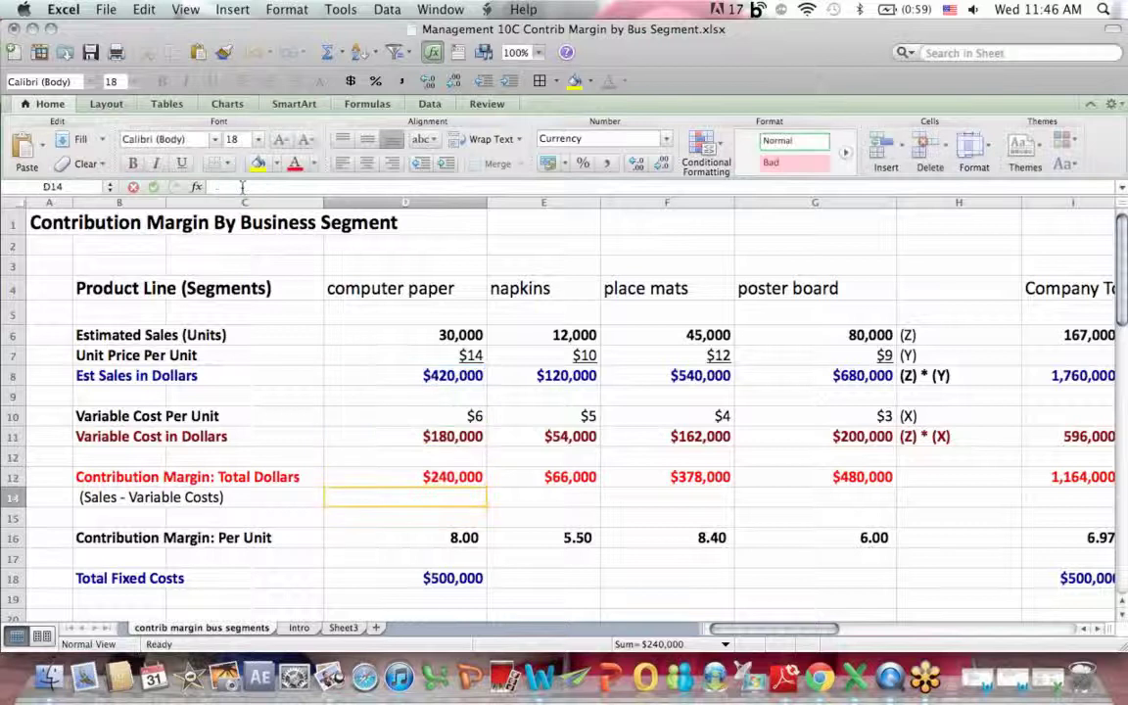
left_click(117, 478)
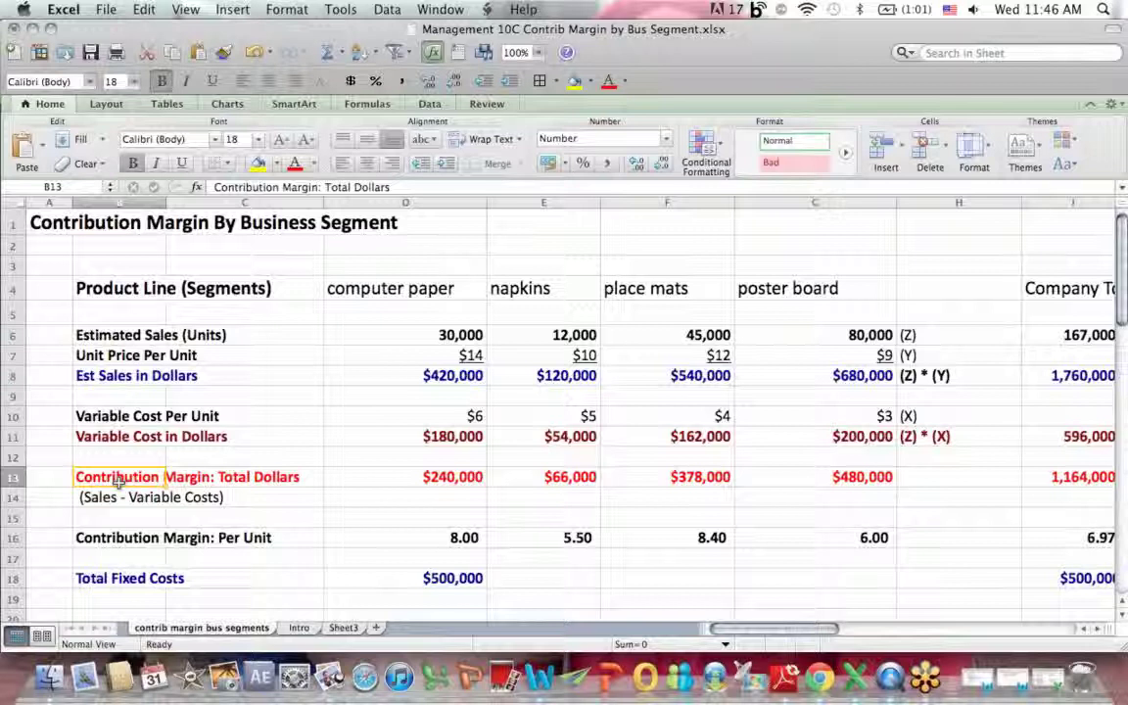
Highlight the Total Fixed Costs label and amount to review them against the segment data.
left_click_drag(102, 579, 501, 578)
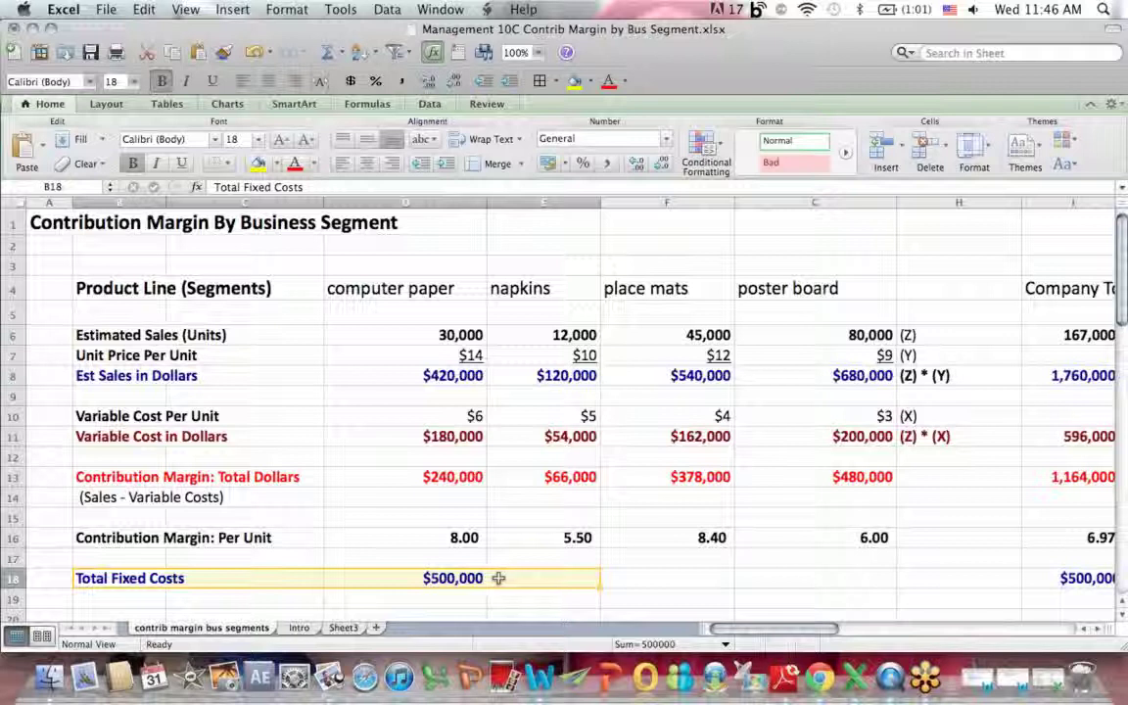
left_click(368, 353)
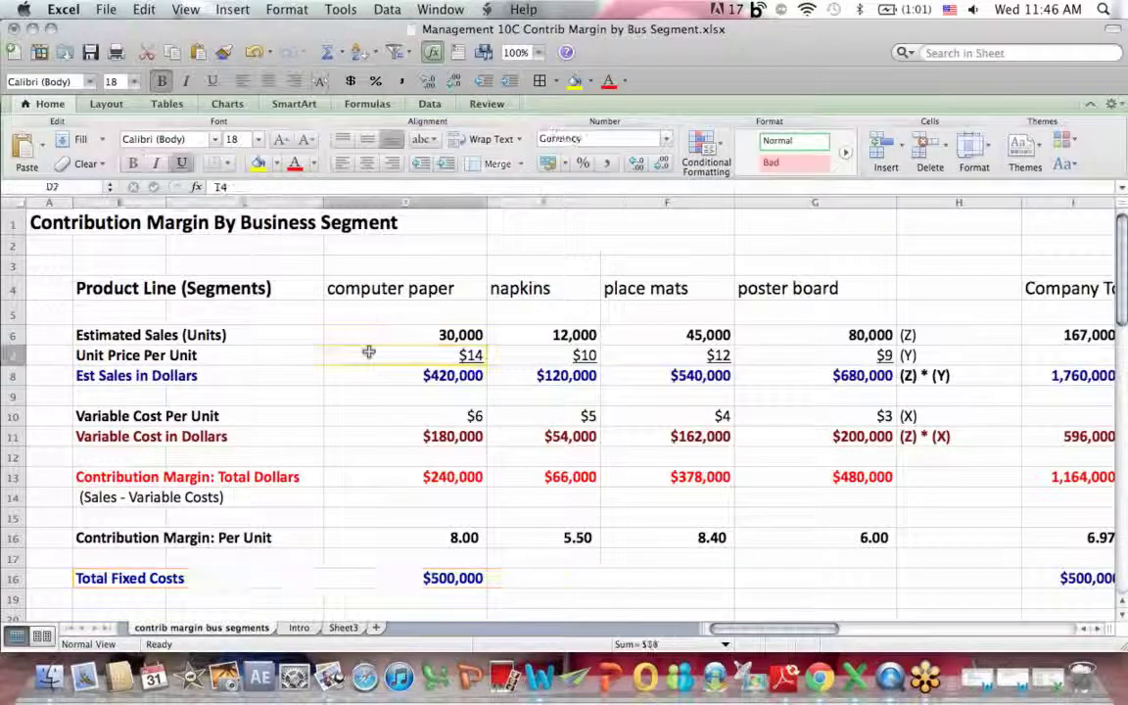
left_click_drag(86, 584, 381, 579)
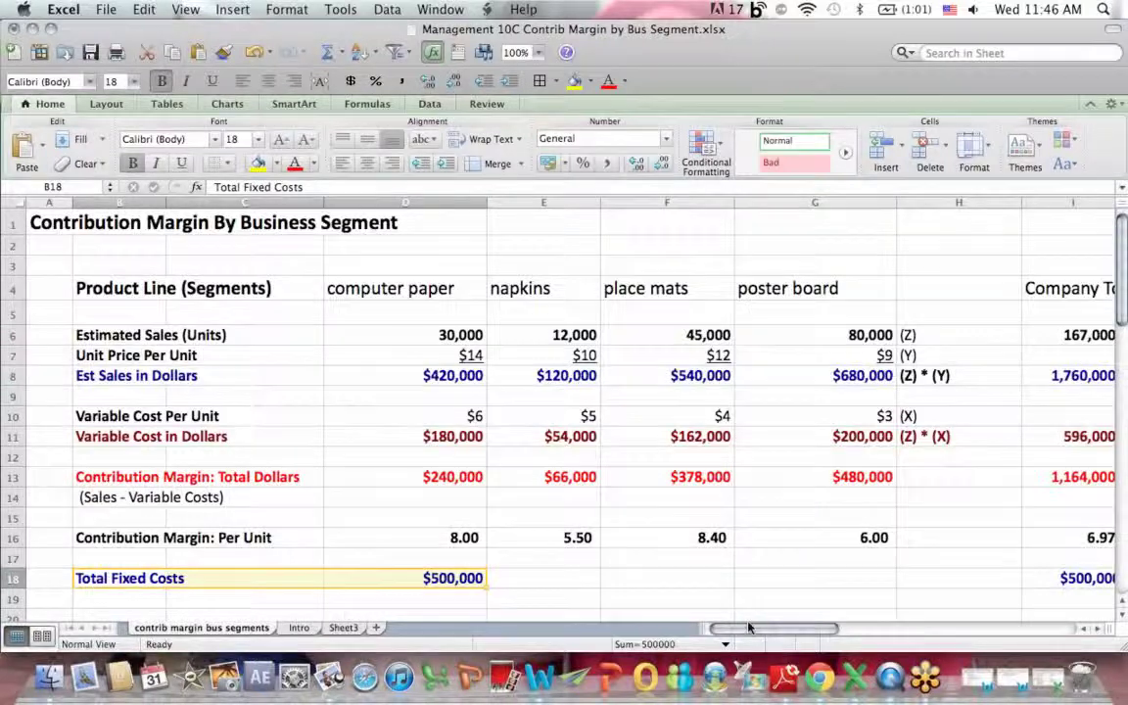
Review the Company Total column from units and sales down to profit and profit margin.
left_click_drag(744, 629, 825, 637)
left_click(505, 336)
left_click_drag(505, 336, 692, 577)
left_click(695, 577)
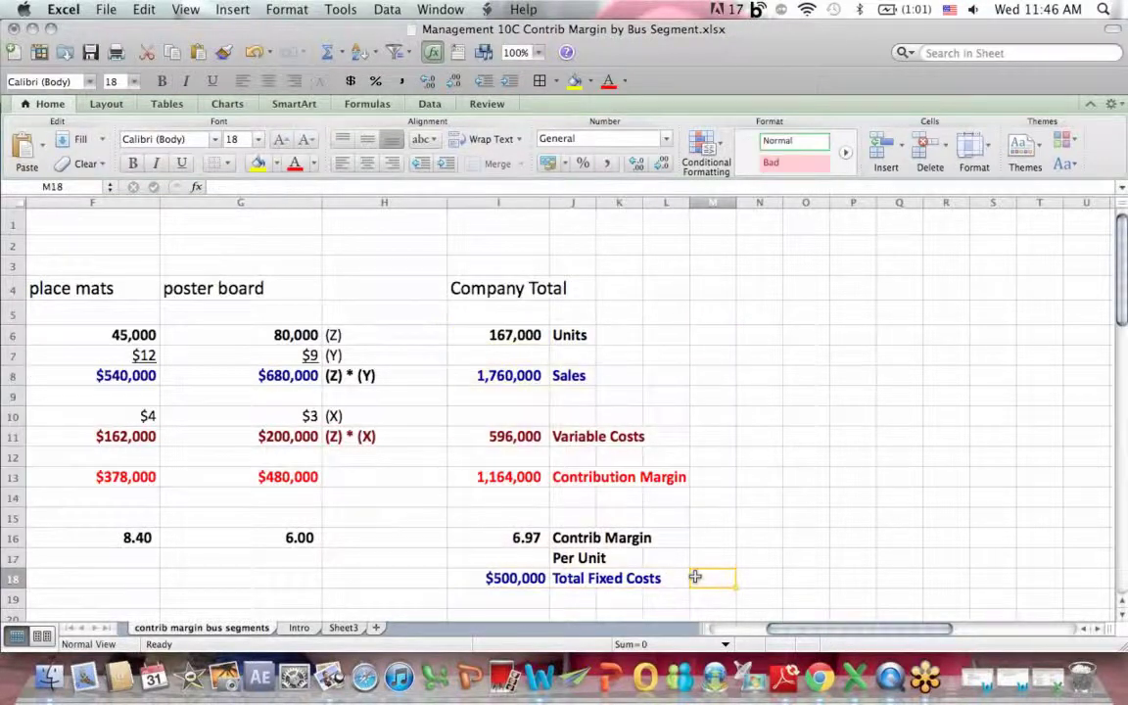
left_click_drag(1122, 233, 1116, 257)
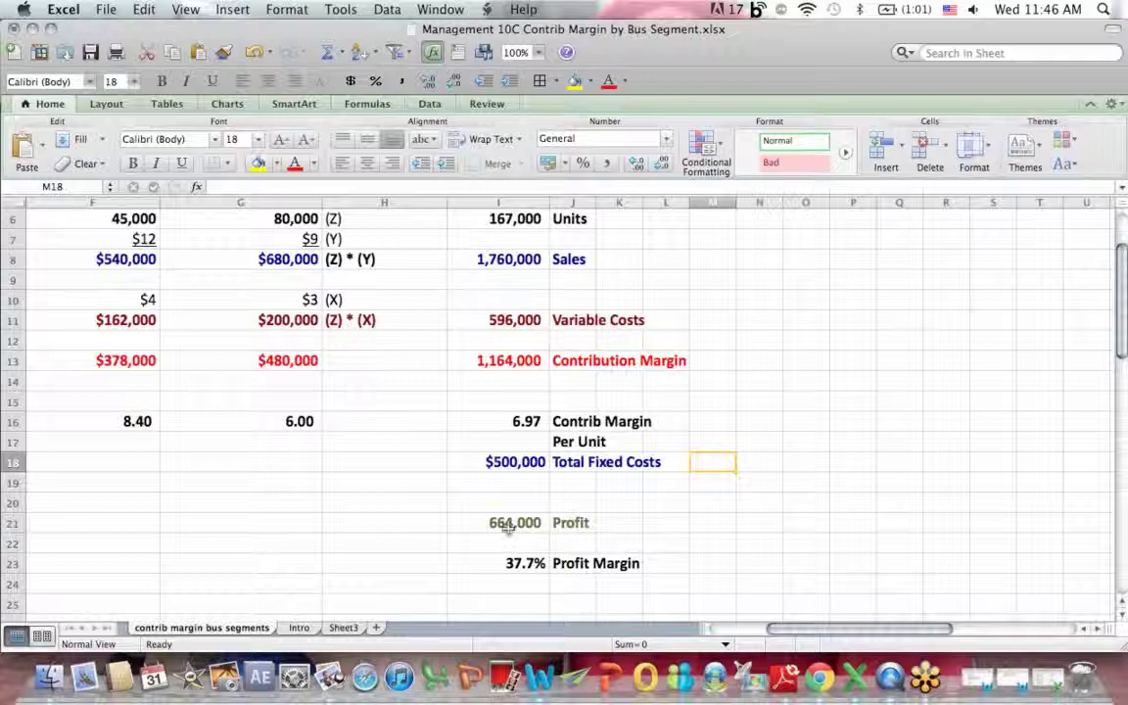
Return to the segment columns and review the total fixed costs and contribution margin per unit rows.
left_click_drag(778, 628, 721, 639)
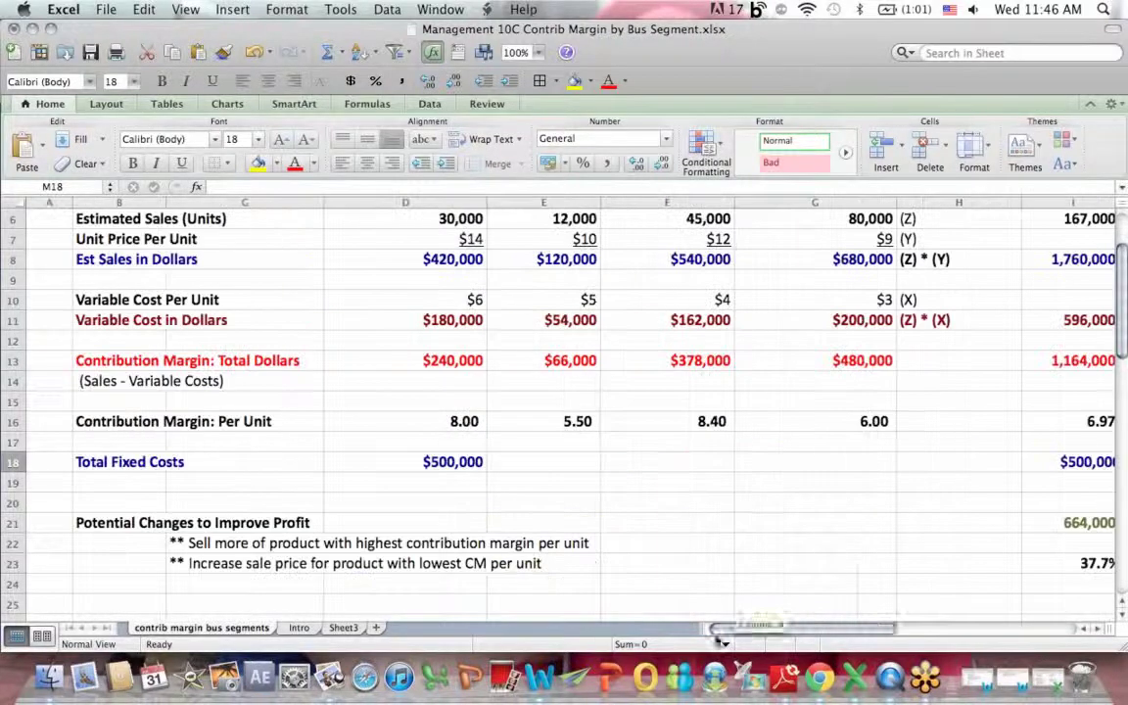
left_click(425, 465)
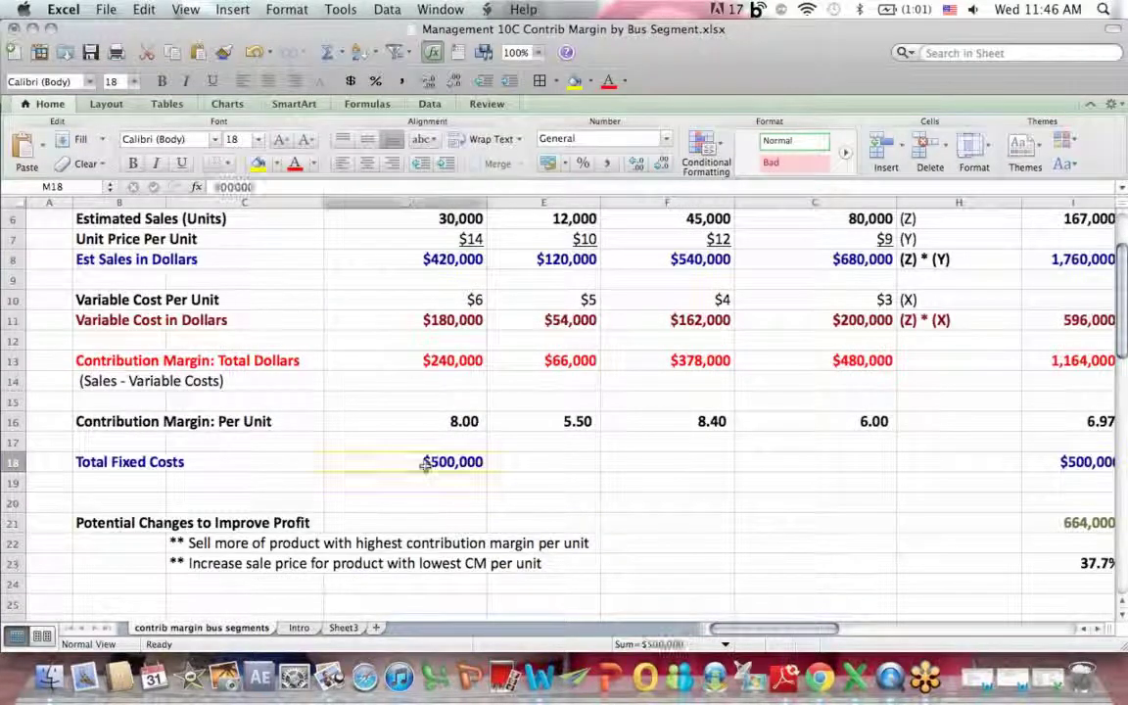
left_click_drag(425, 465, 63, 473)
left_click(724, 433)
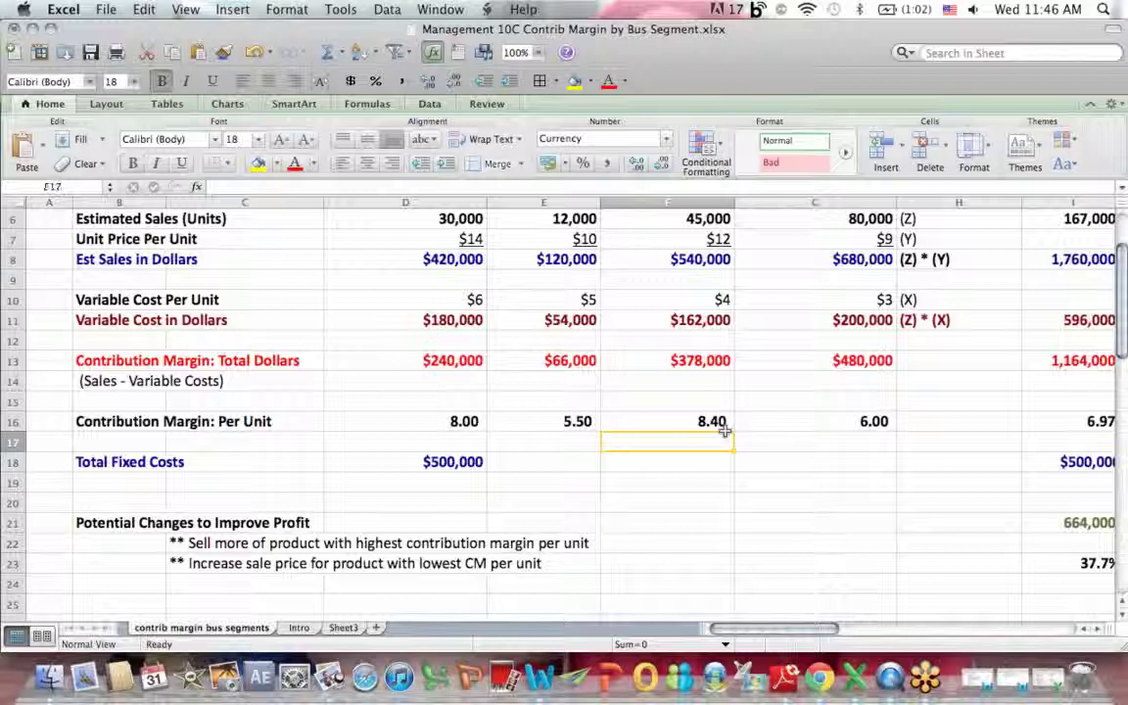
scroll(1123, 243, "up", 2)
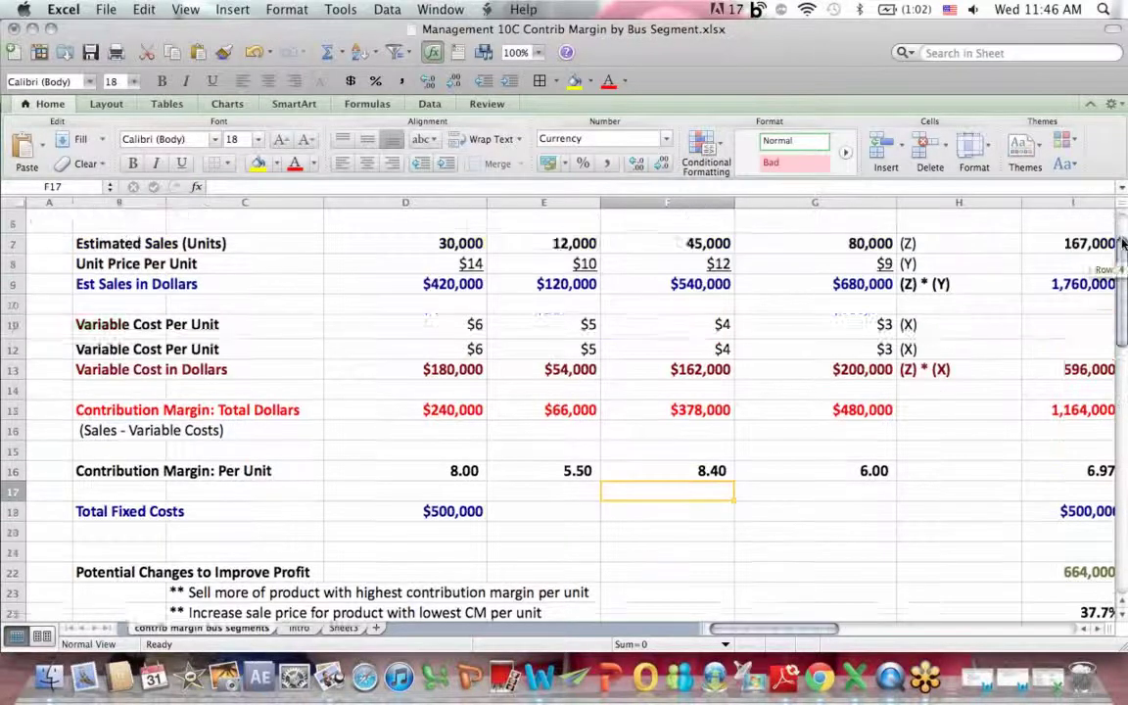
scroll(1123, 243, "up", 3)
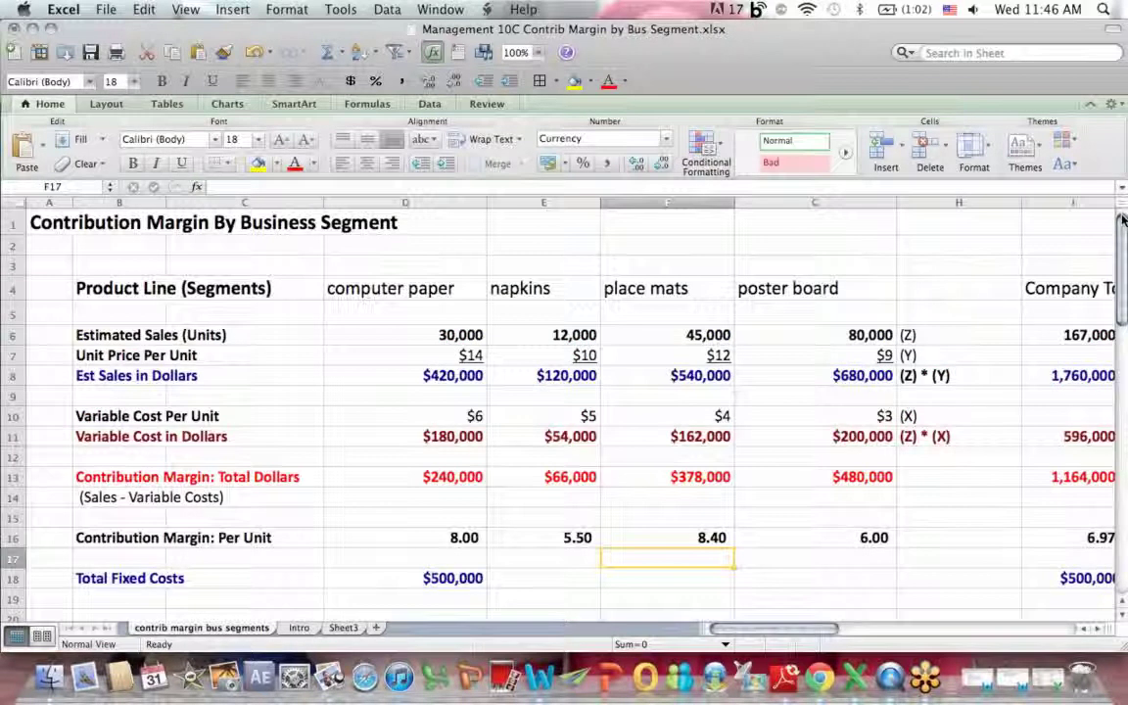
Inspect which cells feed computer paper's contribution margin per unit formula, leaving the formula as it is.
left_click(416, 531)
left_click(223, 187)
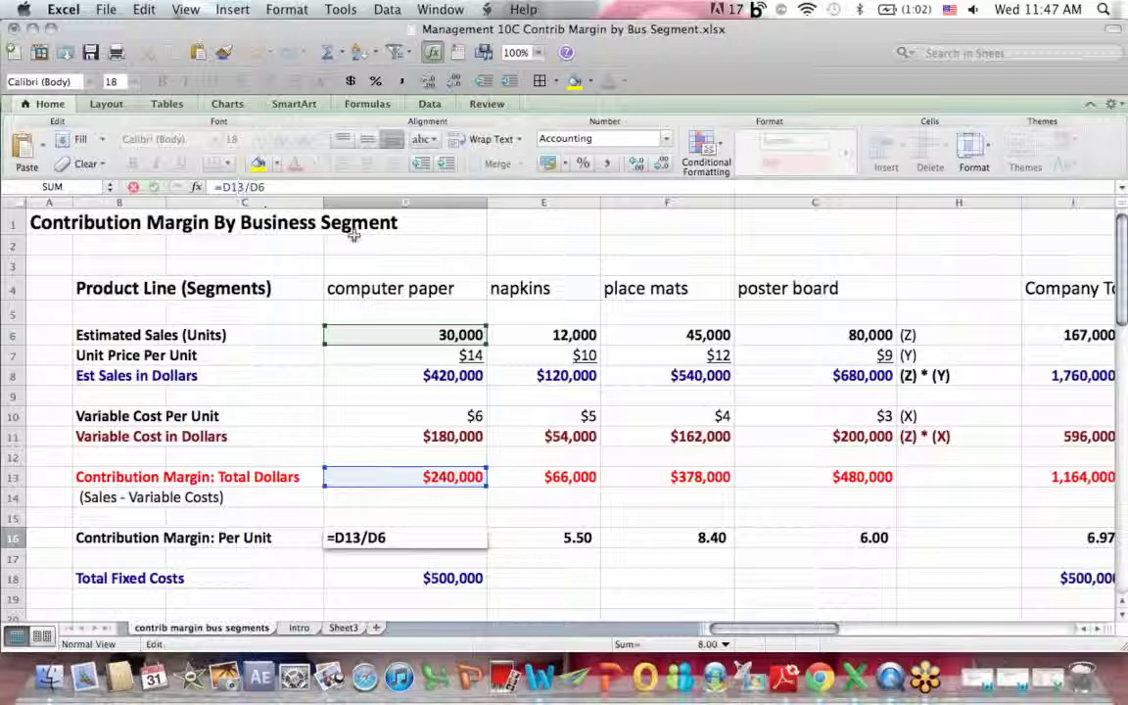
key("Return")
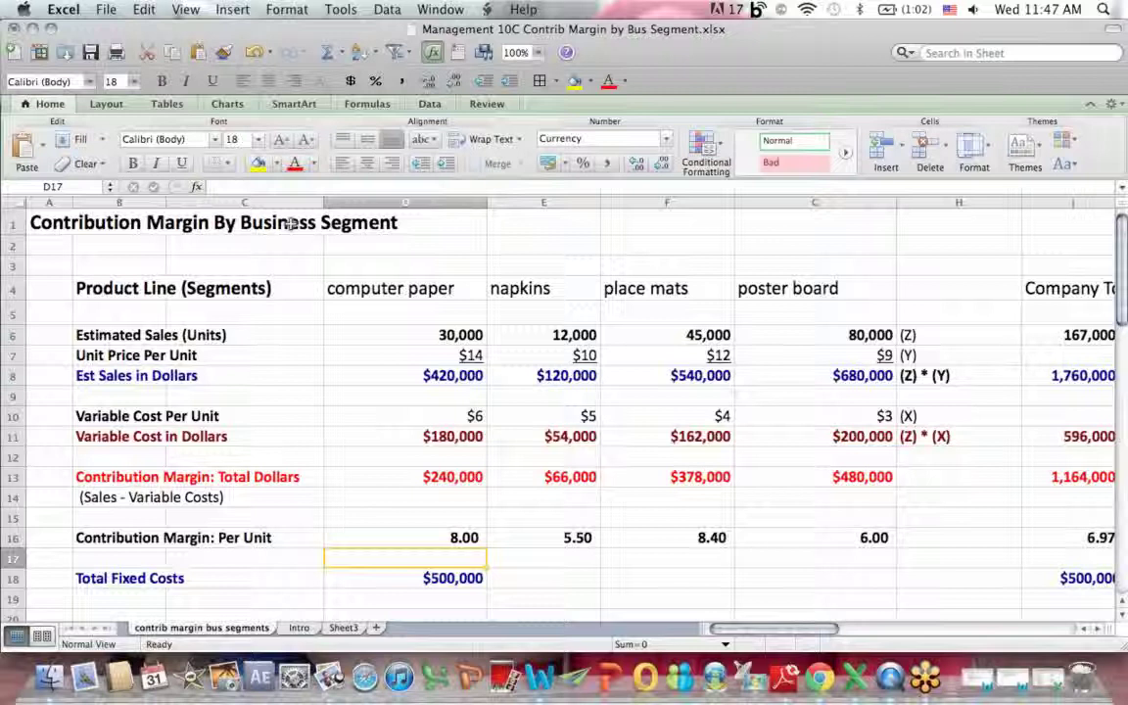
Highlight the four product line names and inspect the cells behind the napkins' contribution margin per unit formula.
left_click_drag(367, 286, 786, 293)
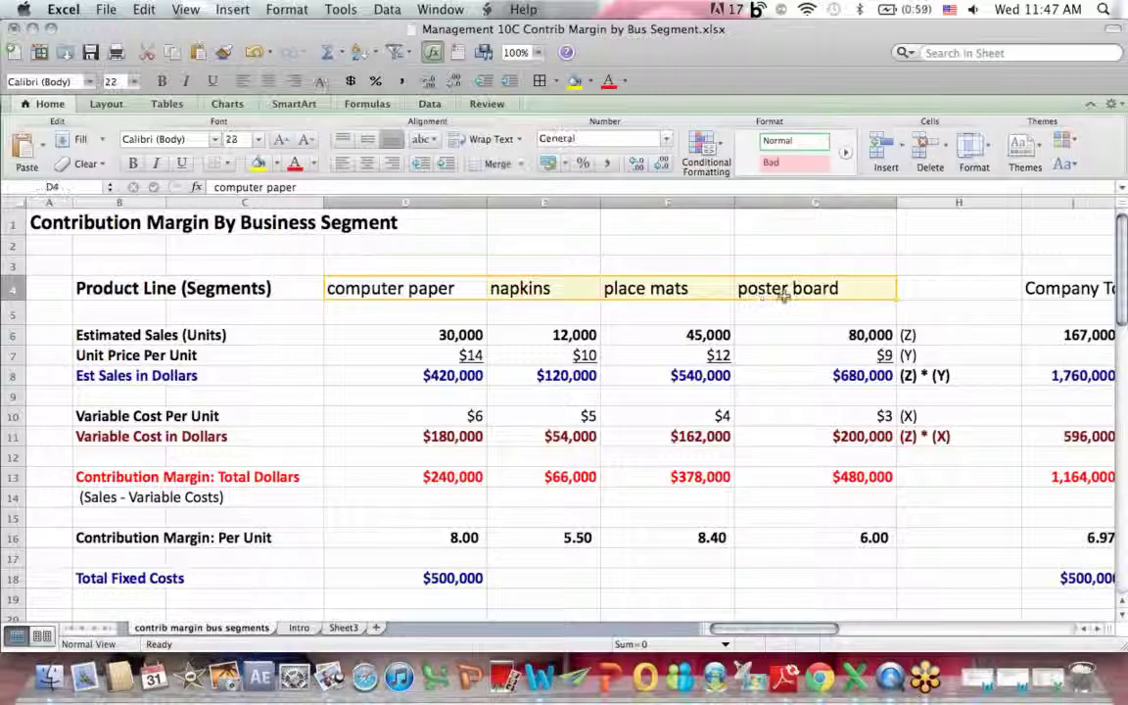
left_click(609, 571)
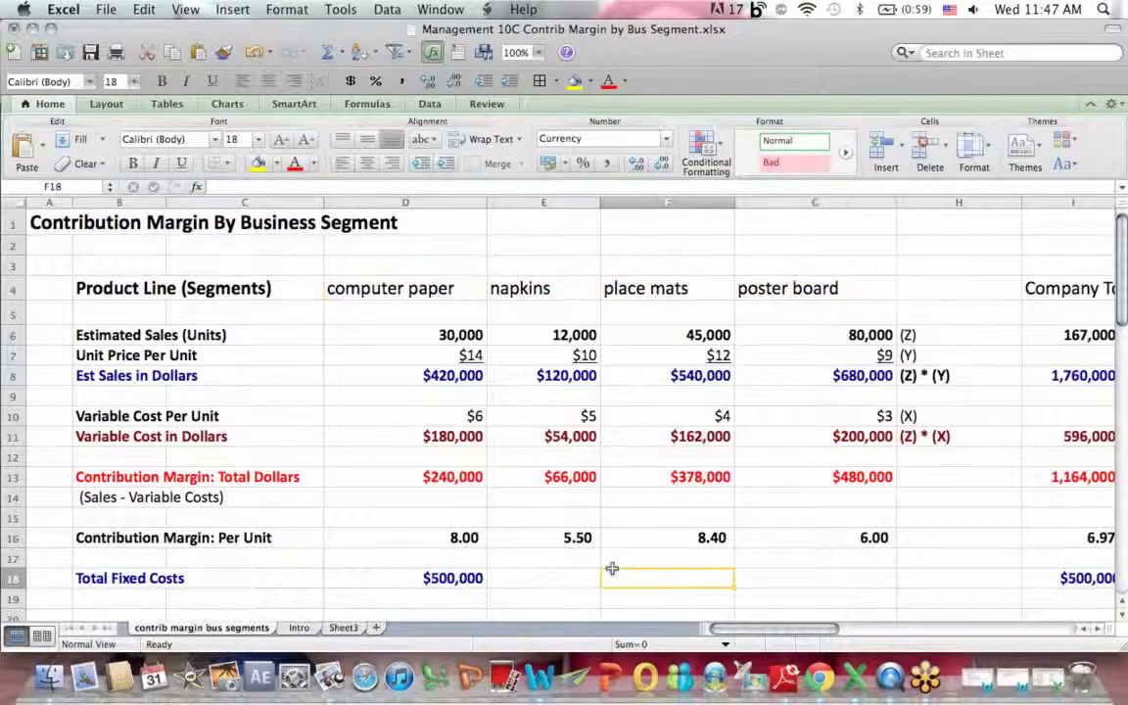
left_click(577, 537)
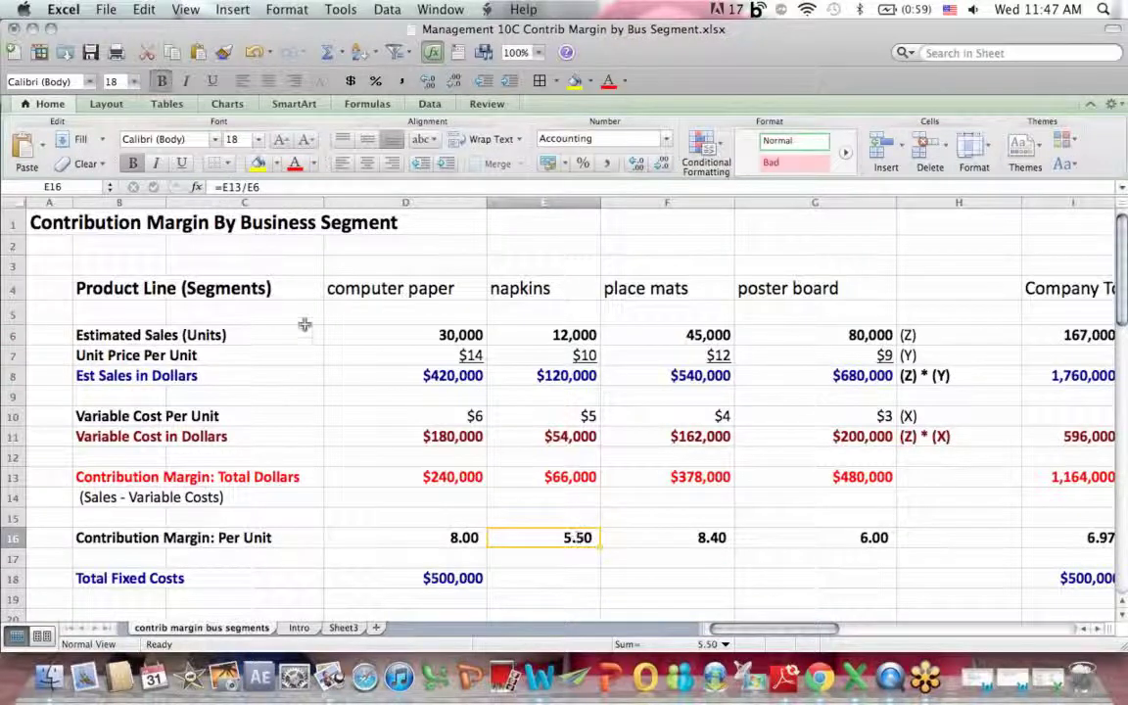
left_click(238, 187)
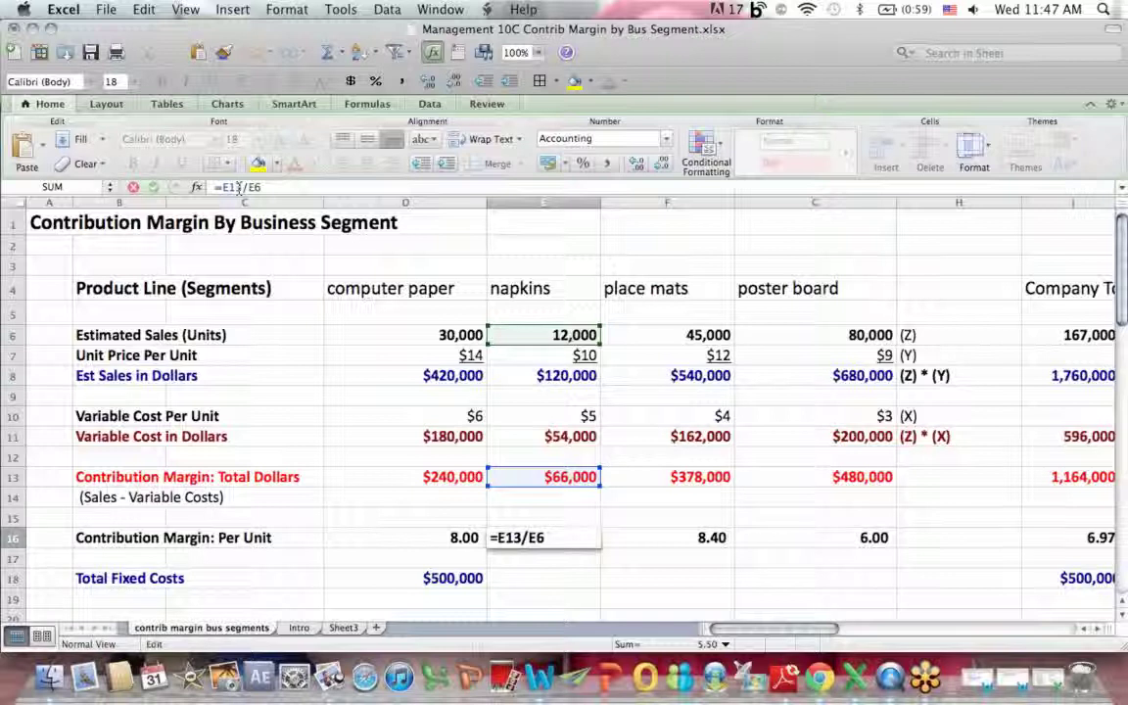
key("Return")
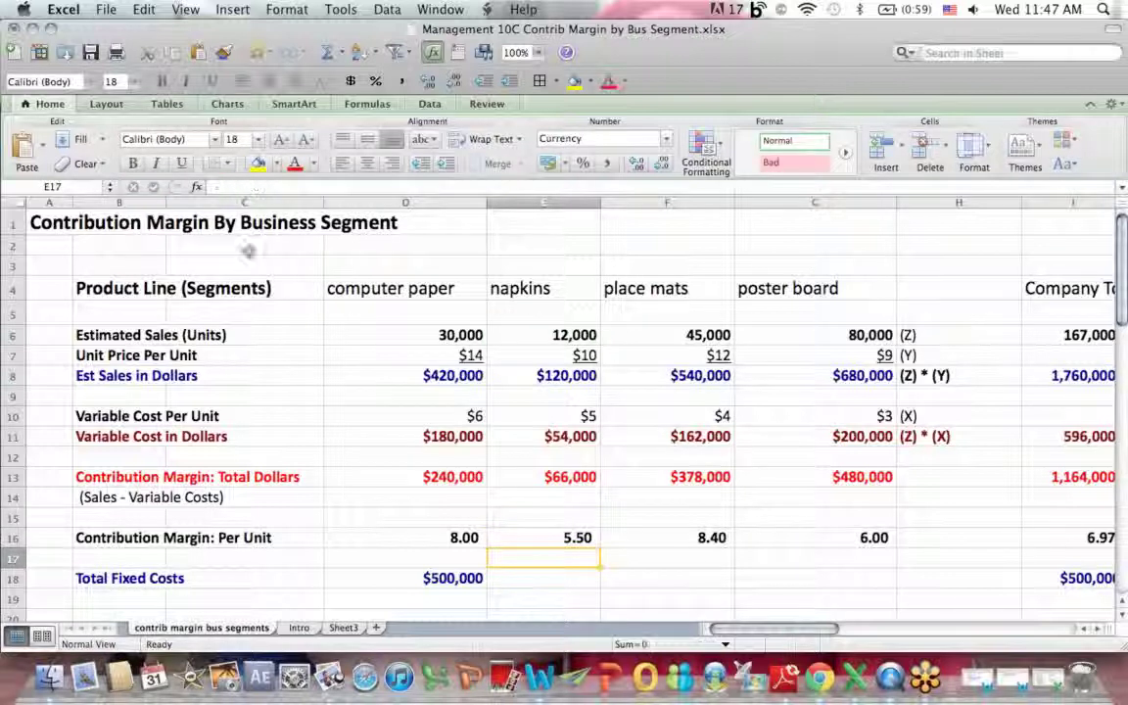
left_click(541, 536)
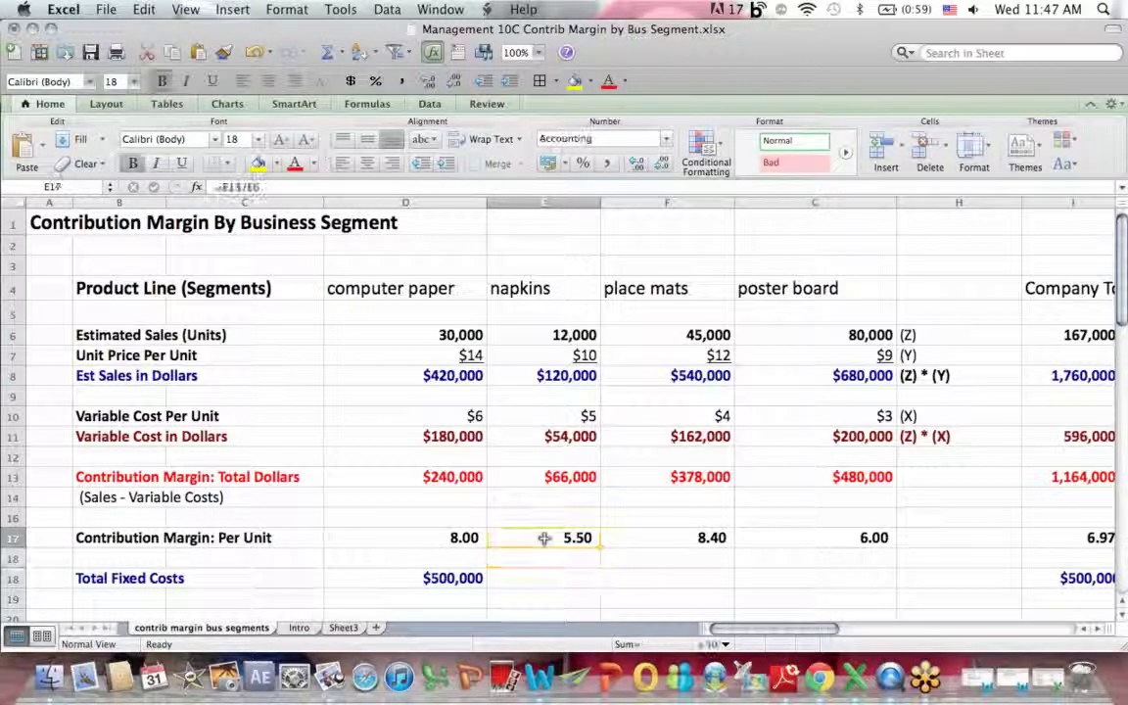
Highlight the segment figures from units to contribution margin per unit, and review the contribution margin and Total Fixed Costs labels.
left_click_drag(412, 335, 881, 536)
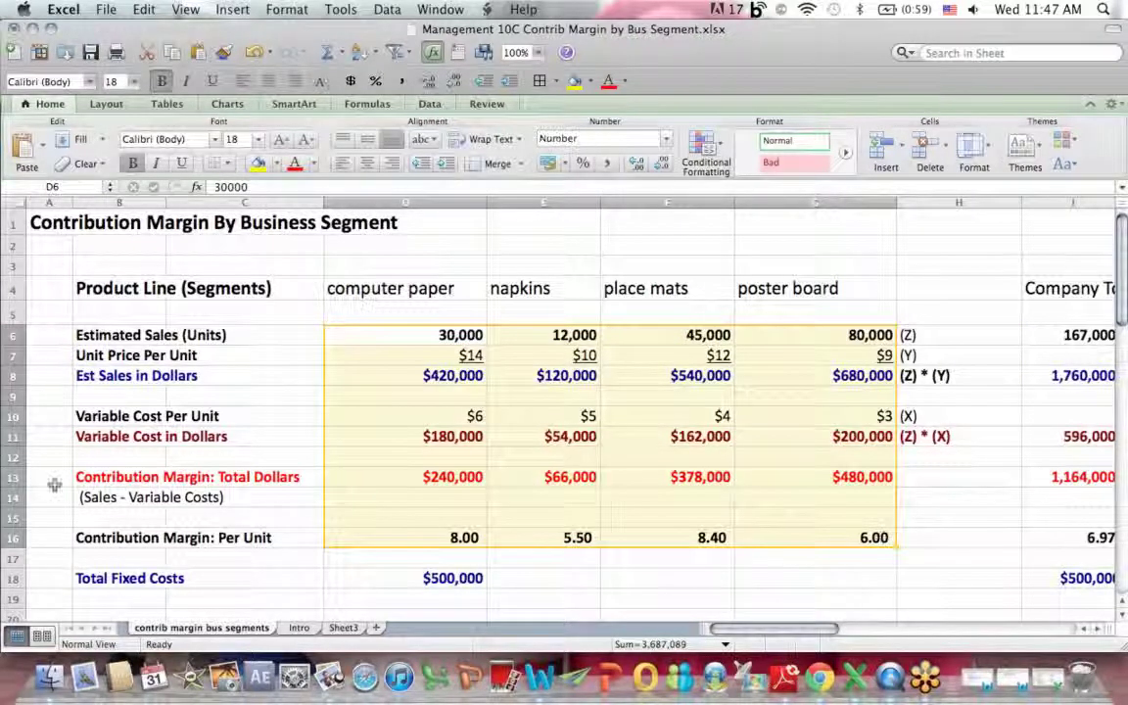
left_click(98, 497)
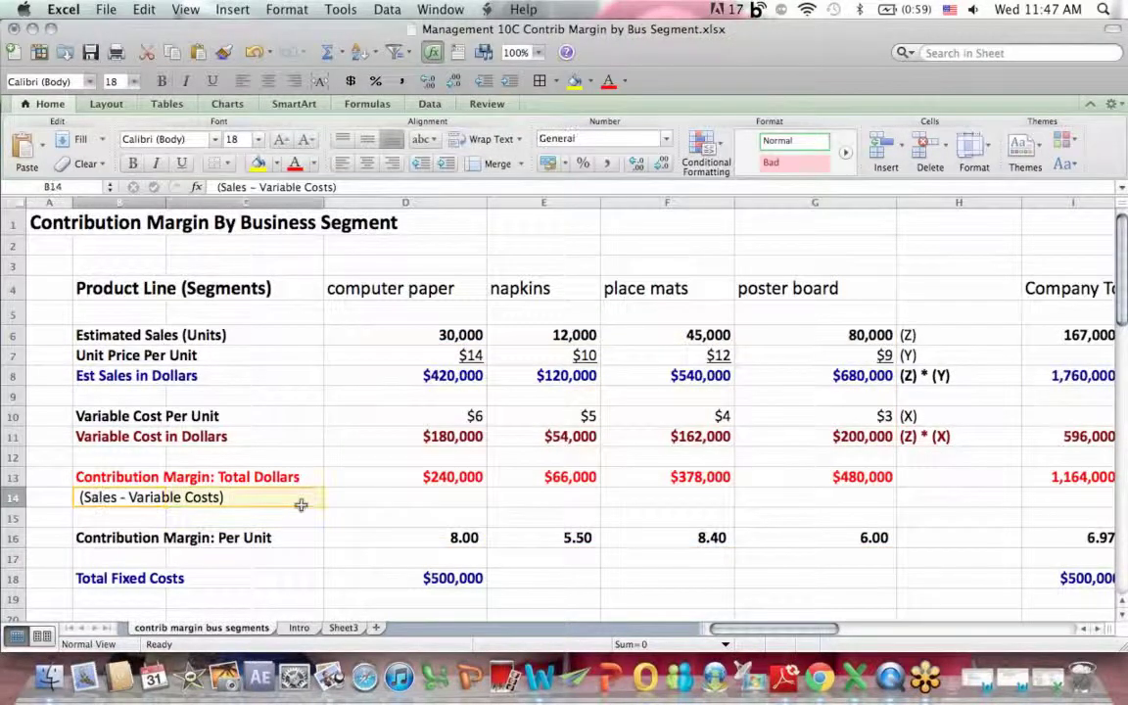
left_click(255, 543)
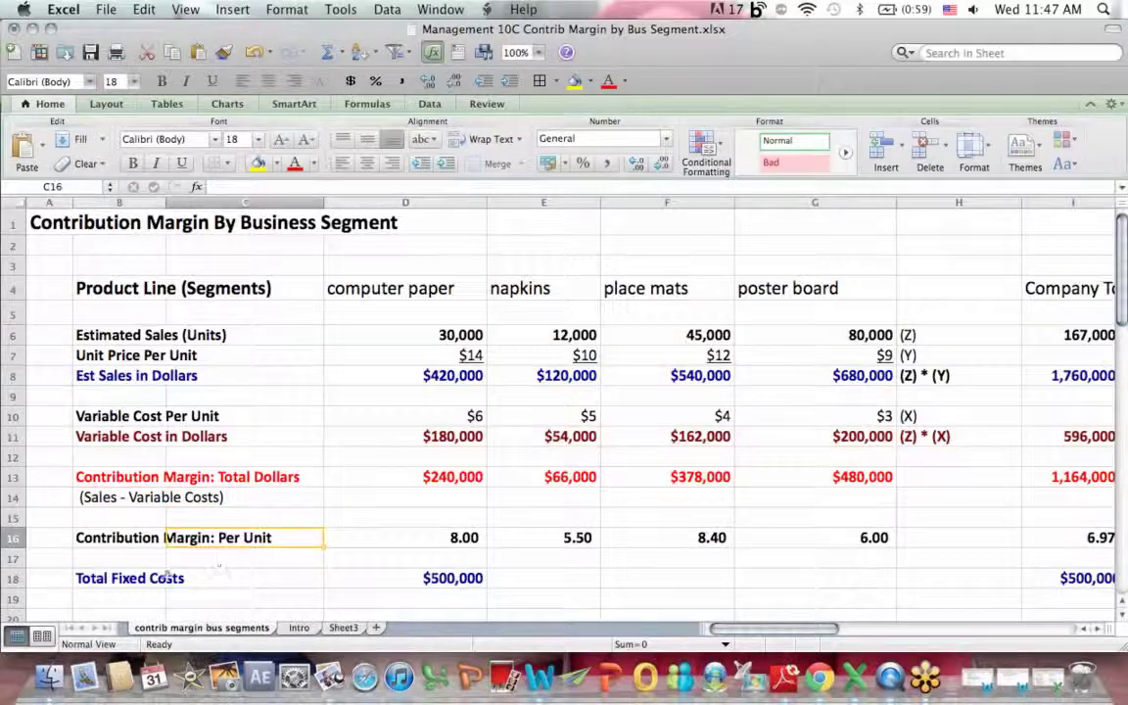
left_click_drag(110, 585, 426, 585)
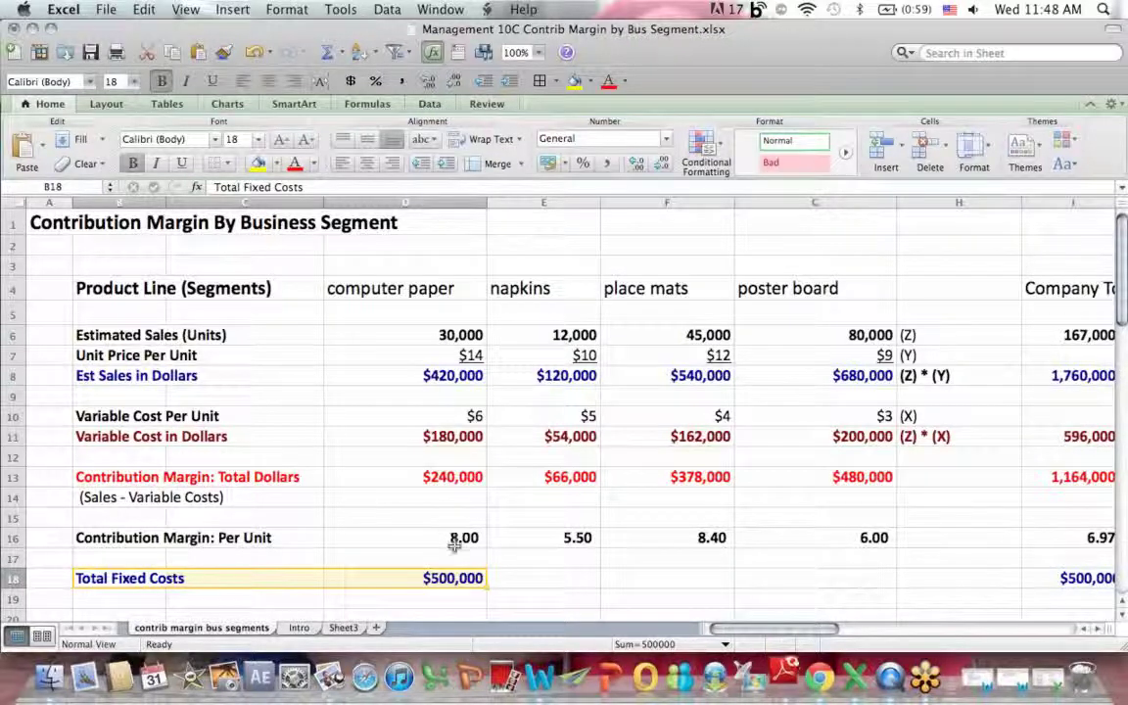
Compare the contribution margin per unit of computer paper with that of place mats.
left_click(461, 534)
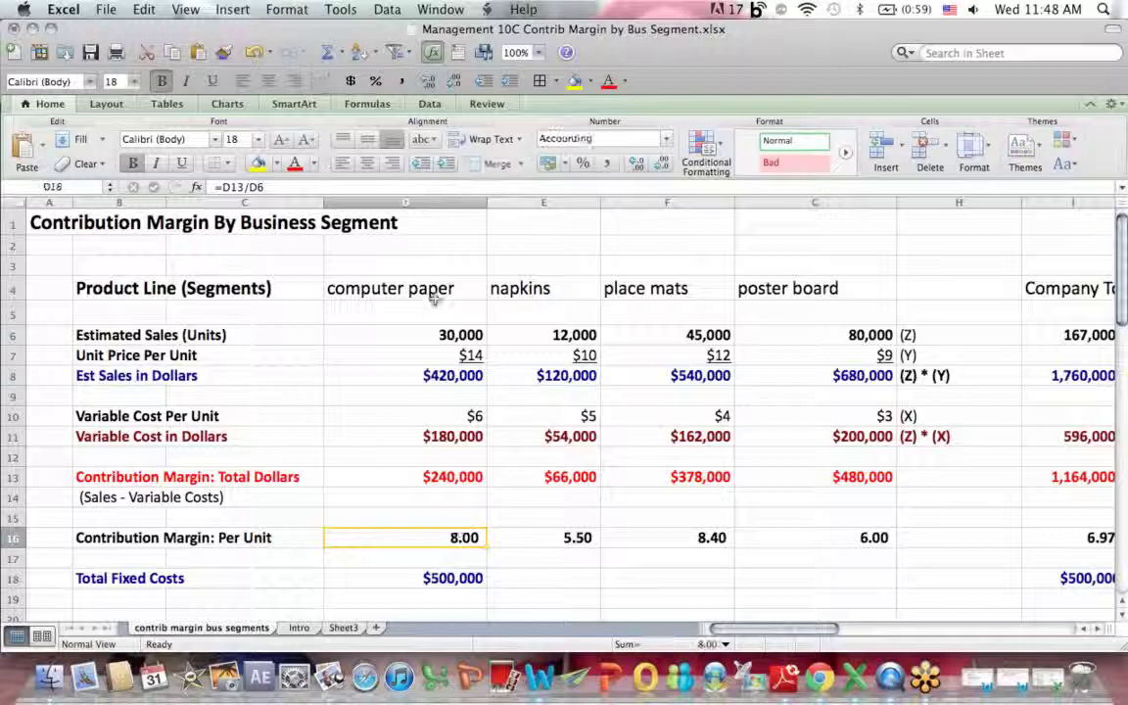
left_click(391, 272)
left_click(447, 536)
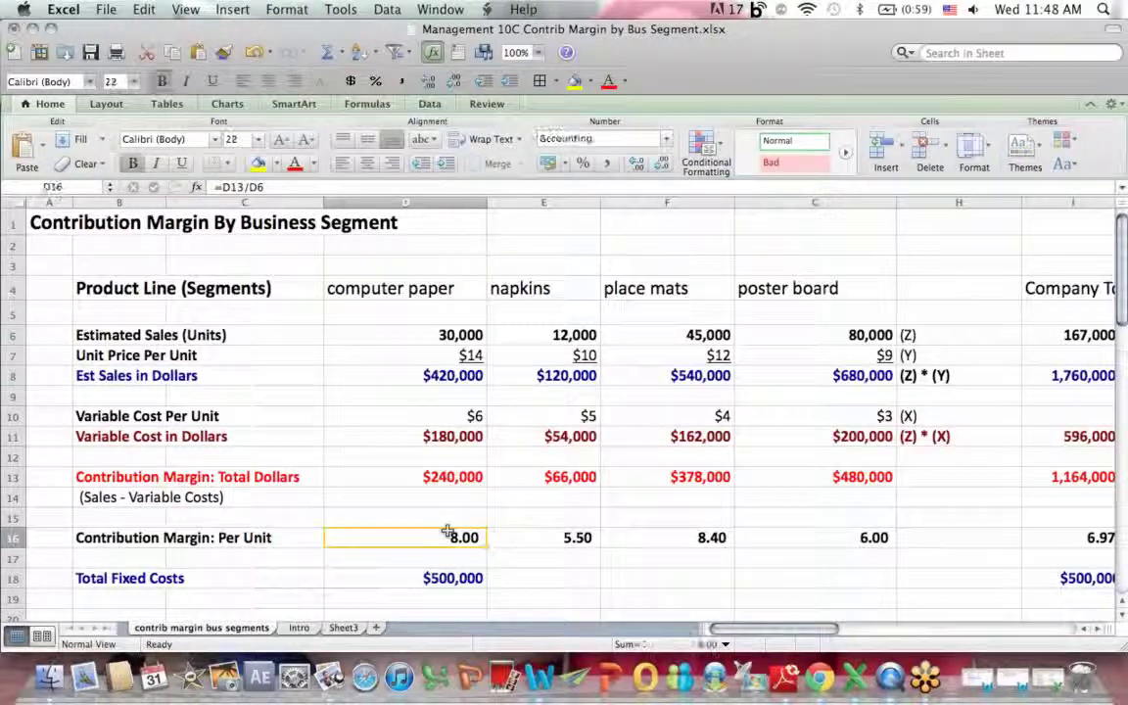
left_click(607, 284)
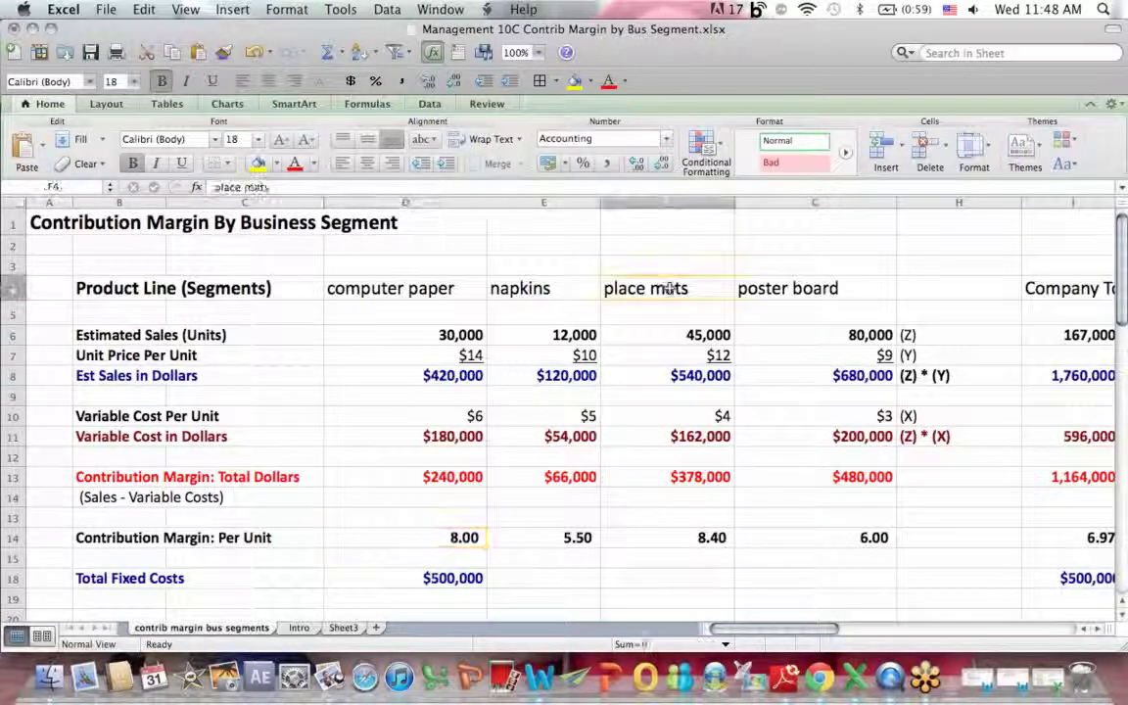
left_click(692, 538)
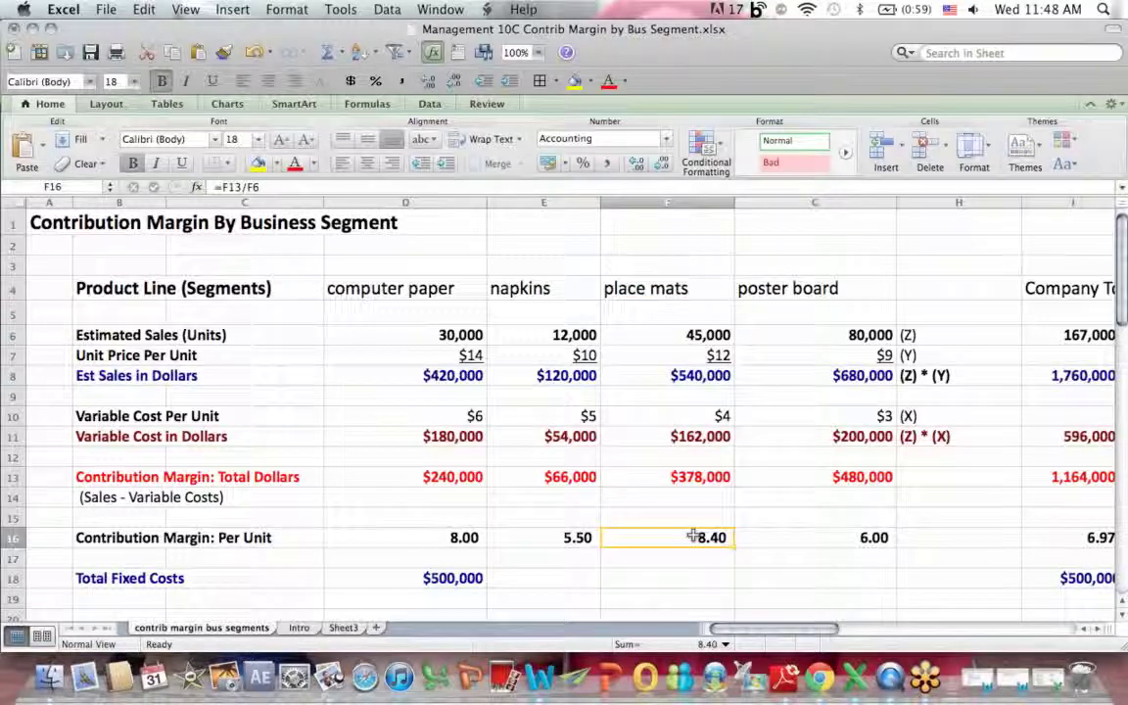
Inspect the cells behind the Company Total's contribution margin per unit formula.
left_click_drag(749, 631, 825, 631)
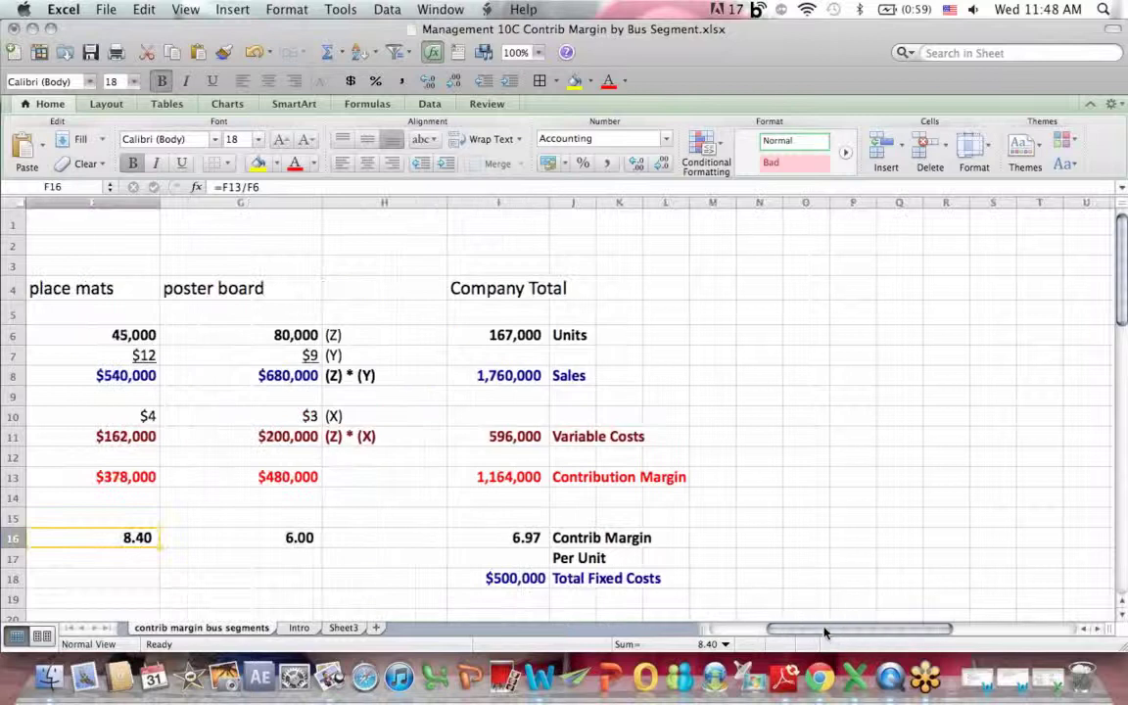
left_click(526, 537)
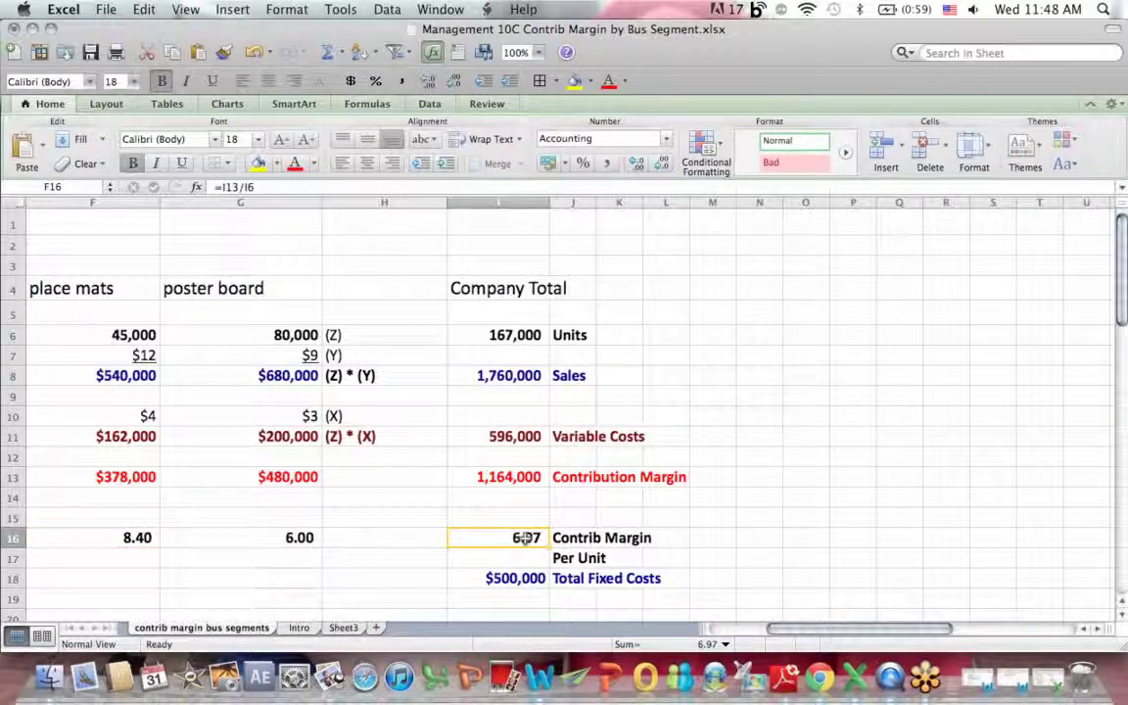
left_click(235, 189)
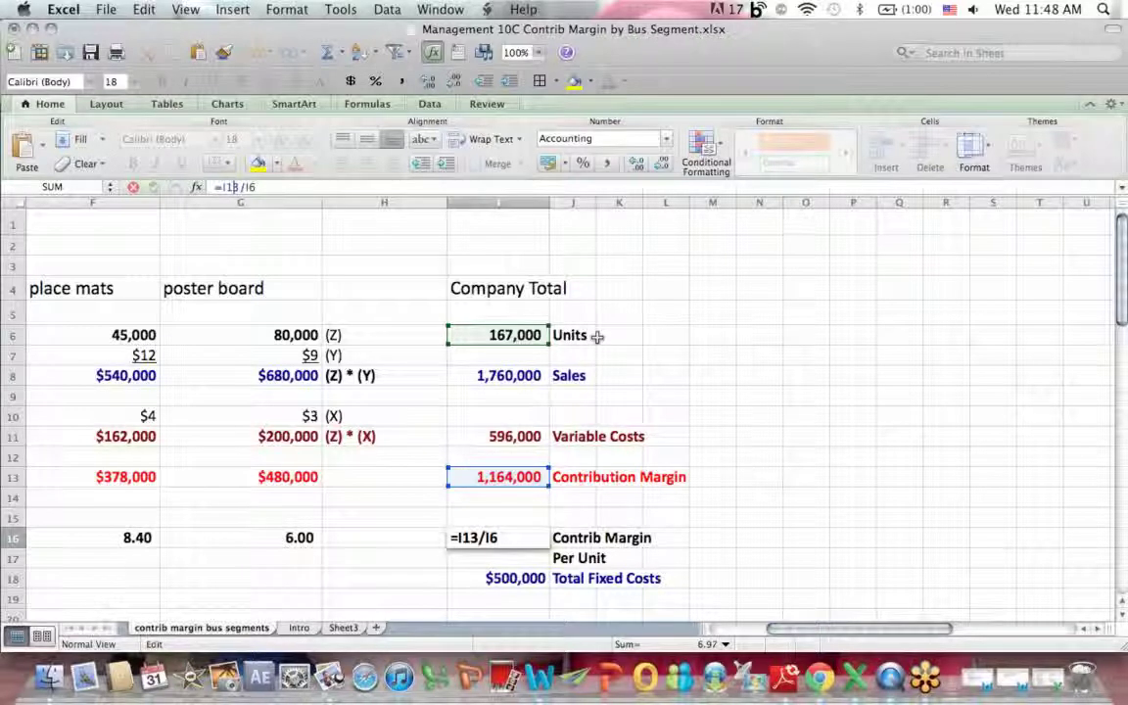
key("Return")
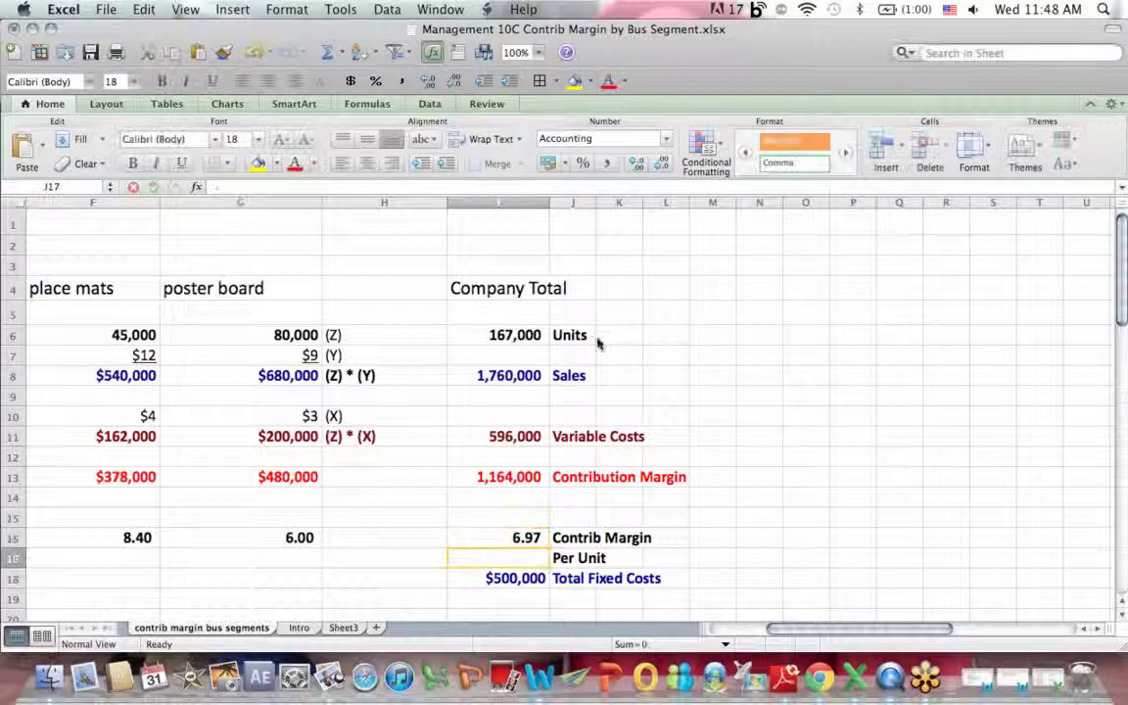
left_click(540, 534)
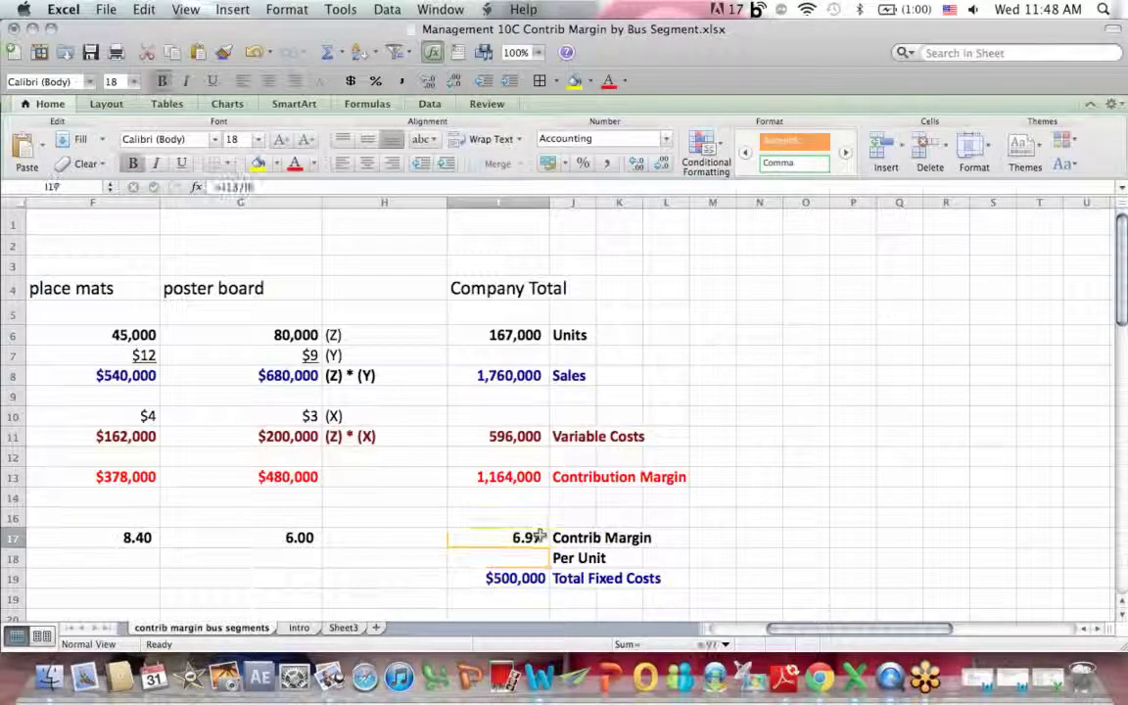
Inspect how the Company Total's Profit formula draws on sales, variable costs and total fixed costs.
mouse_move(1124, 264)
left_mouse_down()
mouse_move(1120, 296)
mouse_move(1122, 284)
left_mouse_up()
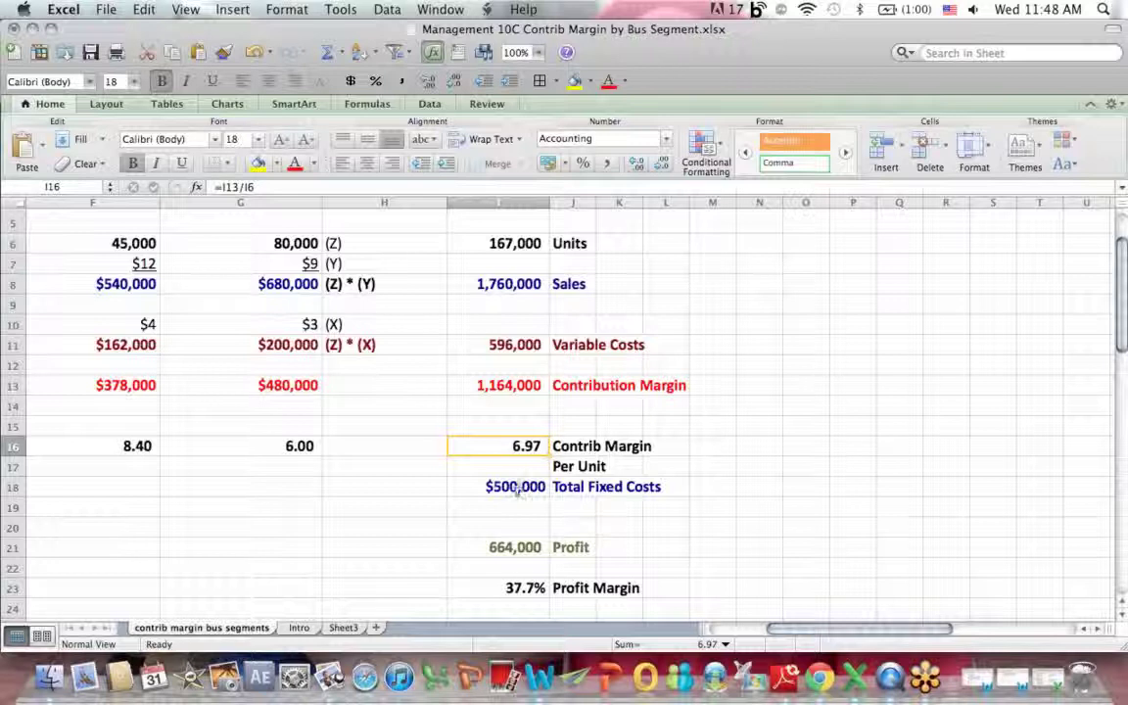
left_click(526, 568)
left_click(527, 547)
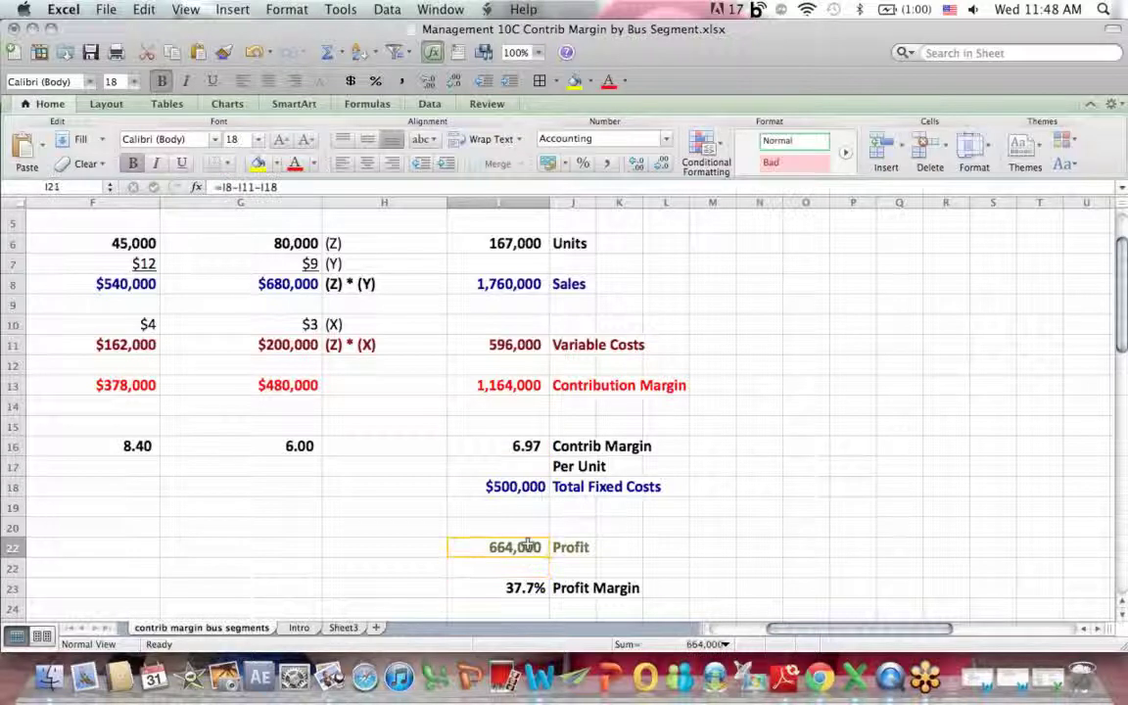
left_click(244, 188)
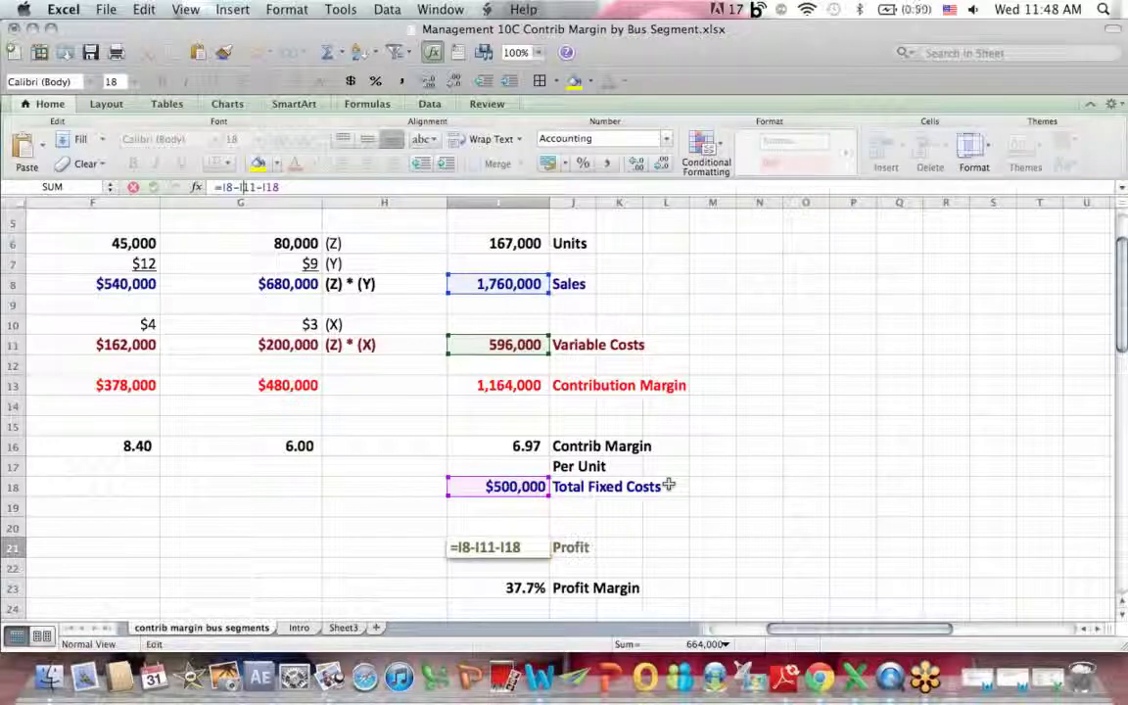
key("Return")
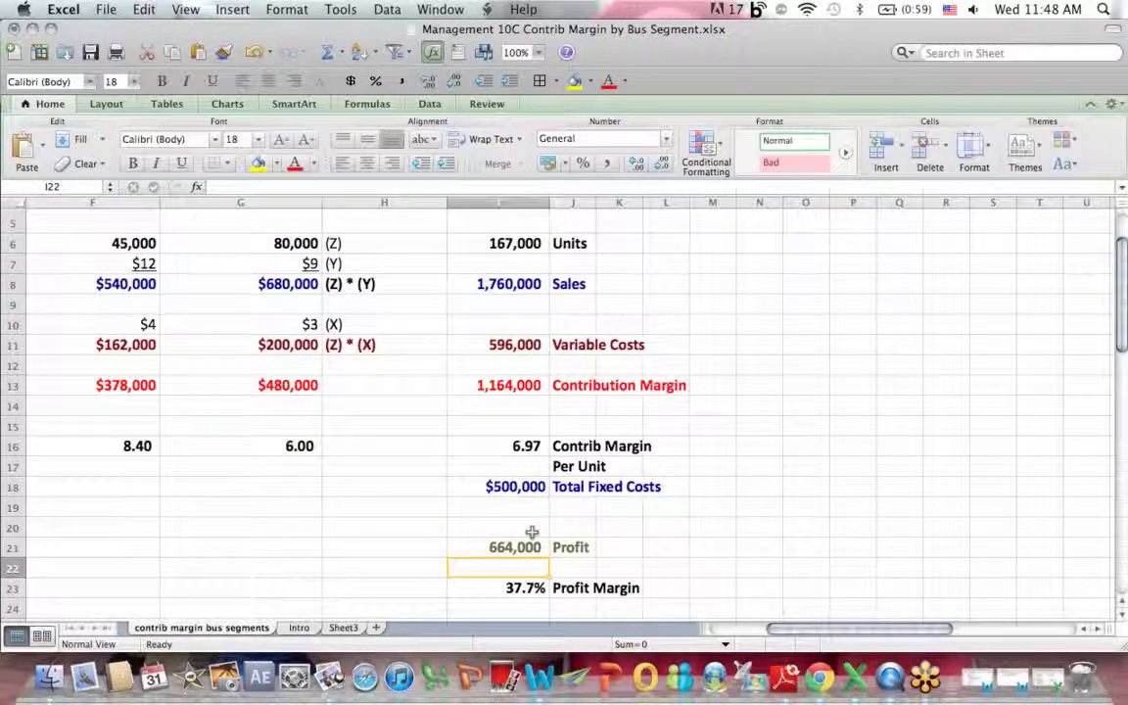
left_click(517, 548)
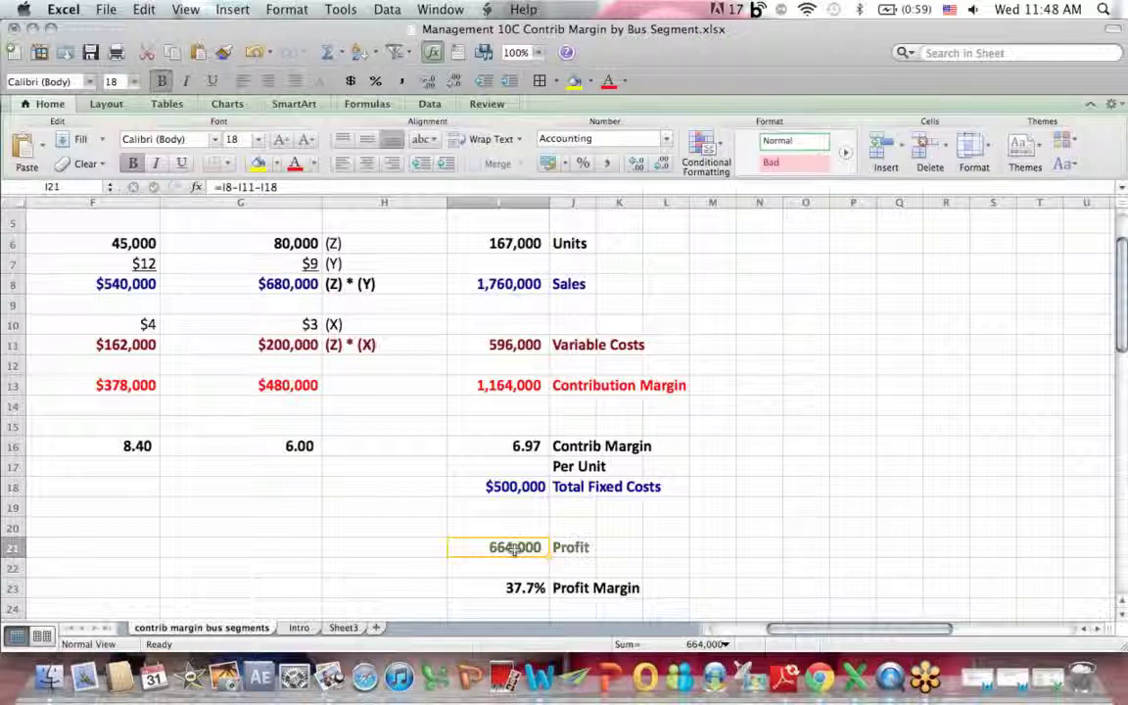
Inspect how the Company Total's Profit Margin formula divides profit by sales.
key("Down")
key("Down")
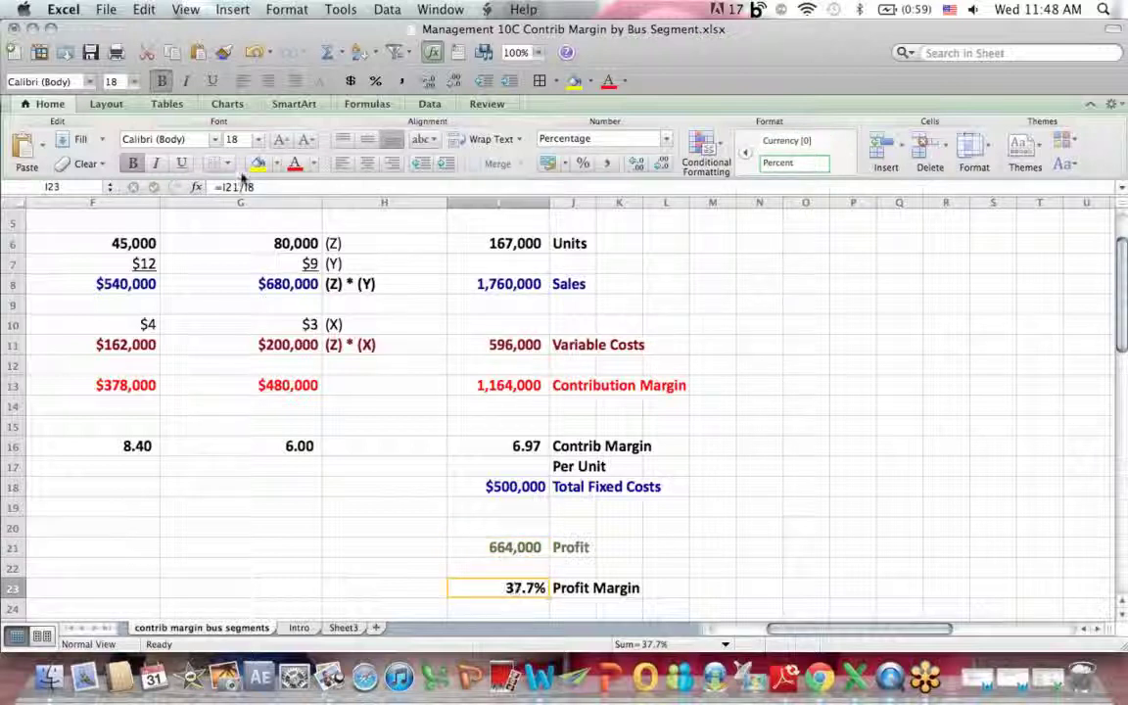
left_click(238, 186)
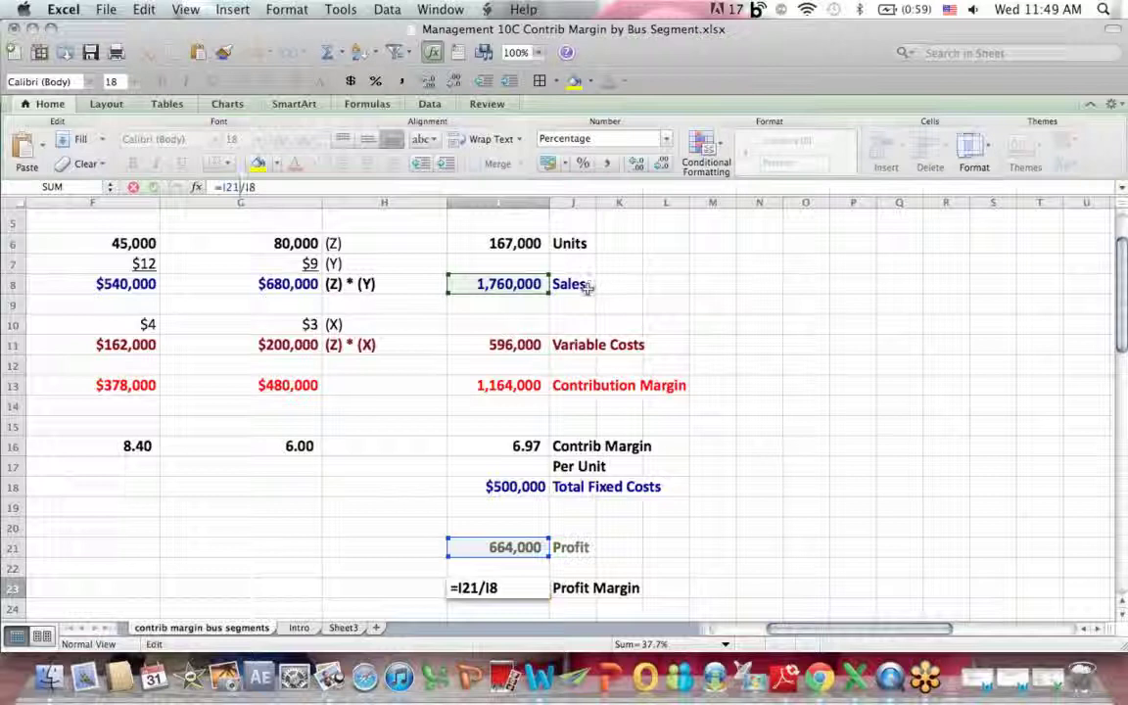
key("Return")
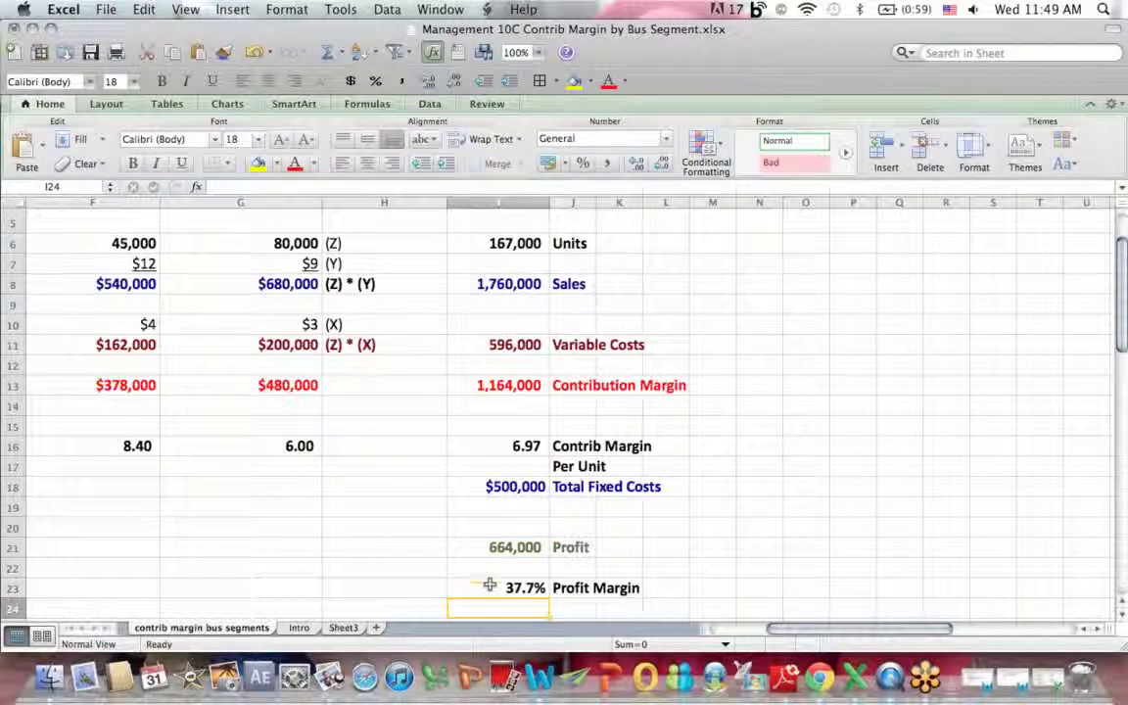
left_click(494, 581)
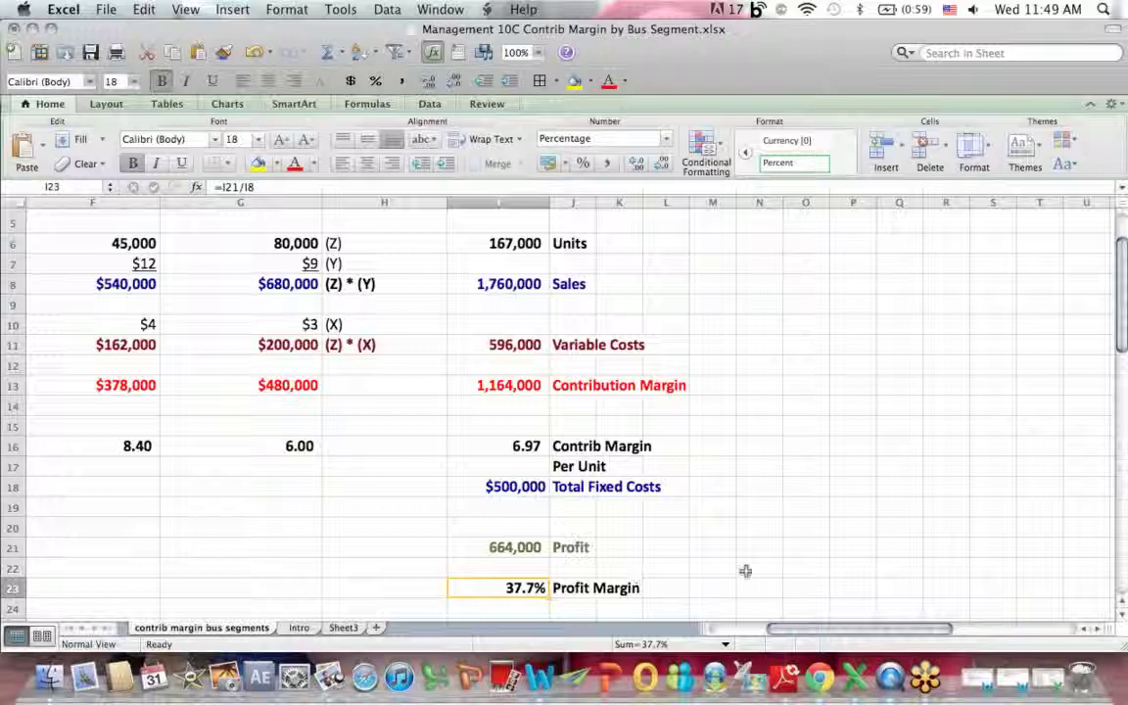
Highlight the Potential Changes to Improve Profit heading below the segment data and review its suggestions.
left_click_drag(770, 629, 710, 631)
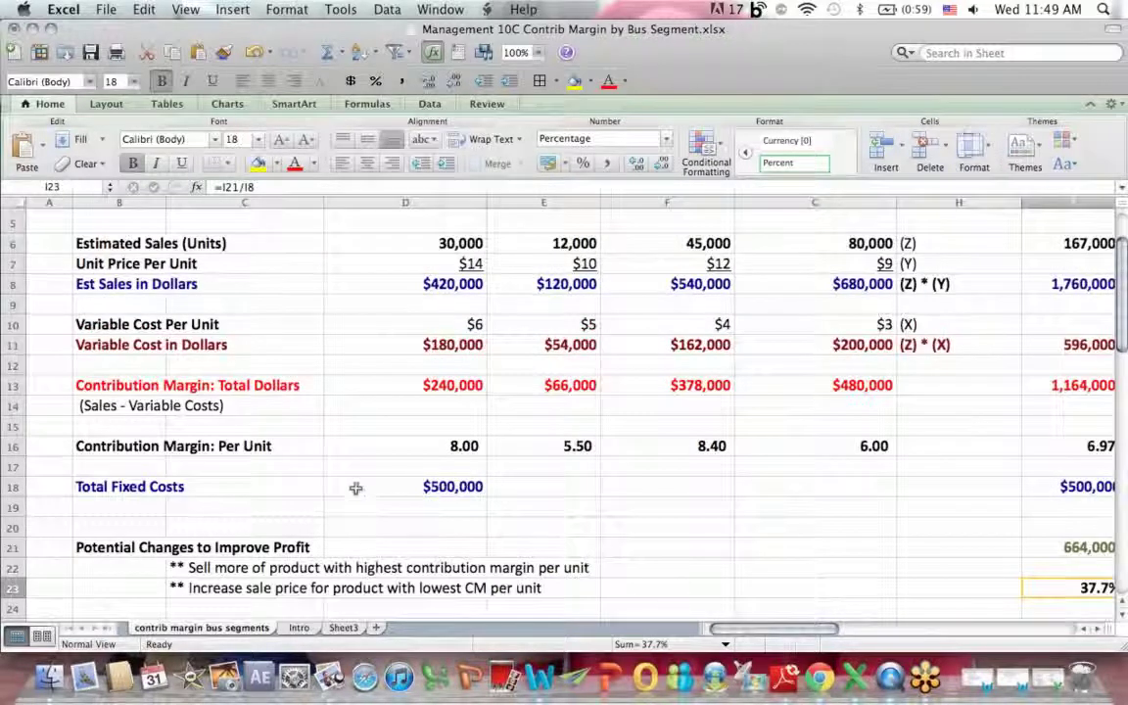
left_click_drag(93, 548, 380, 550)
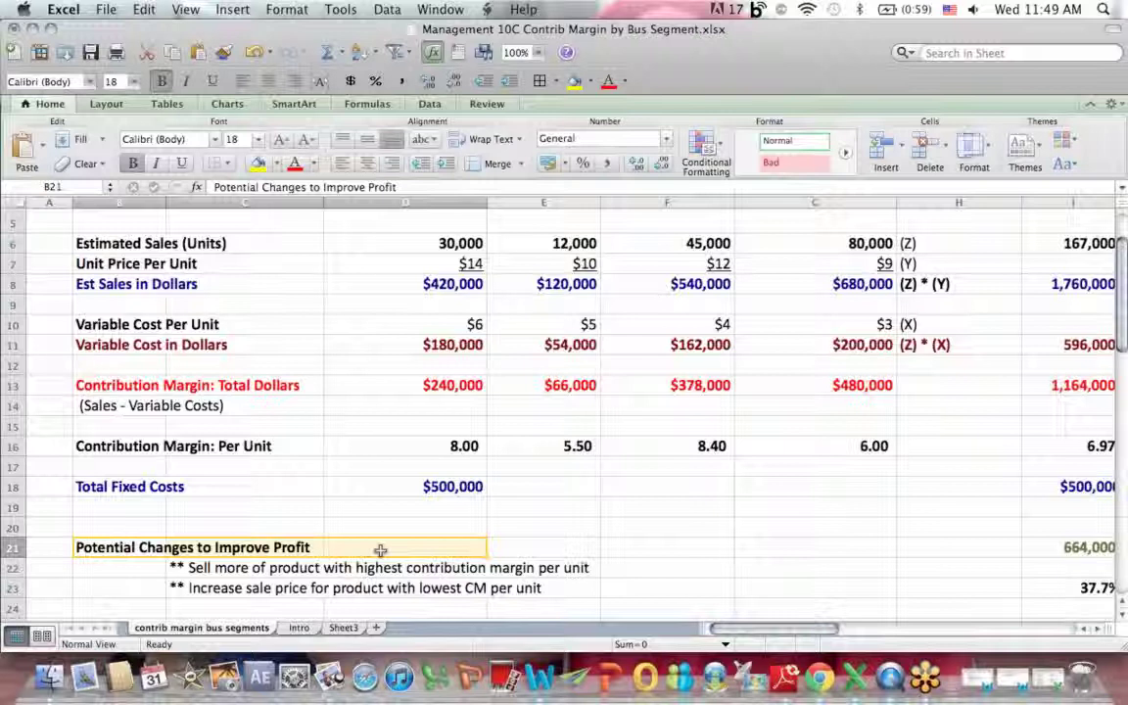
left_click(380, 550)
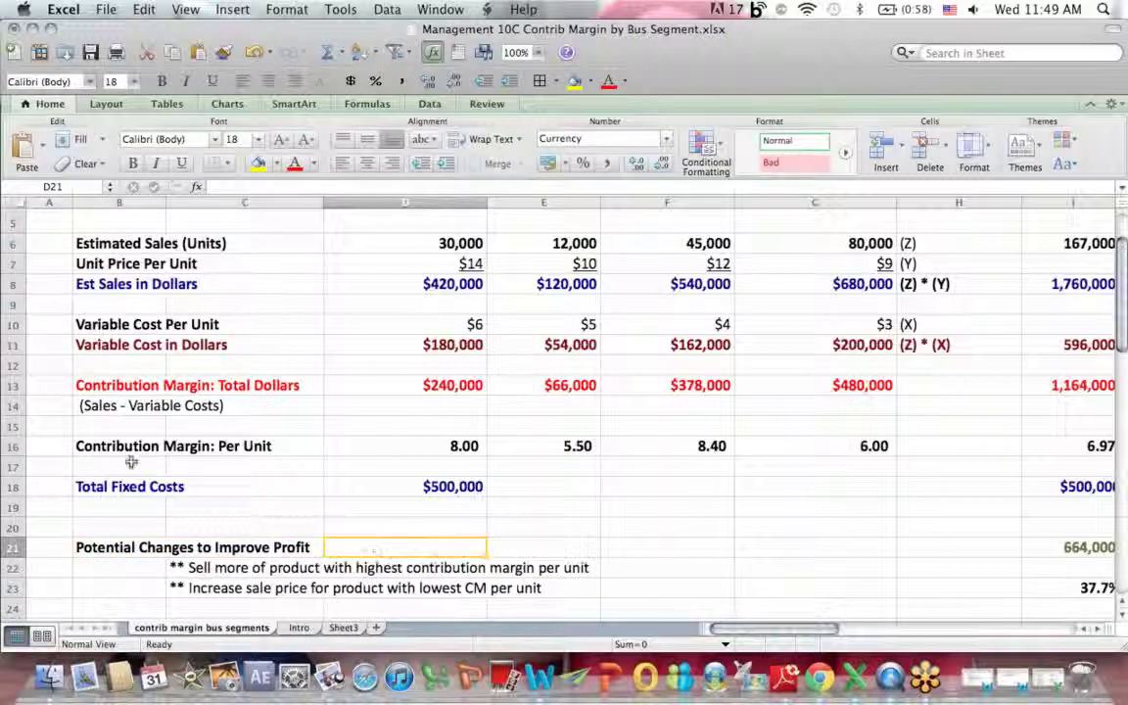
Highlight the Total Fixed Costs row in the segment data and the matching Total Fixed Costs line under Company Total.
left_click_drag(101, 490, 402, 501)
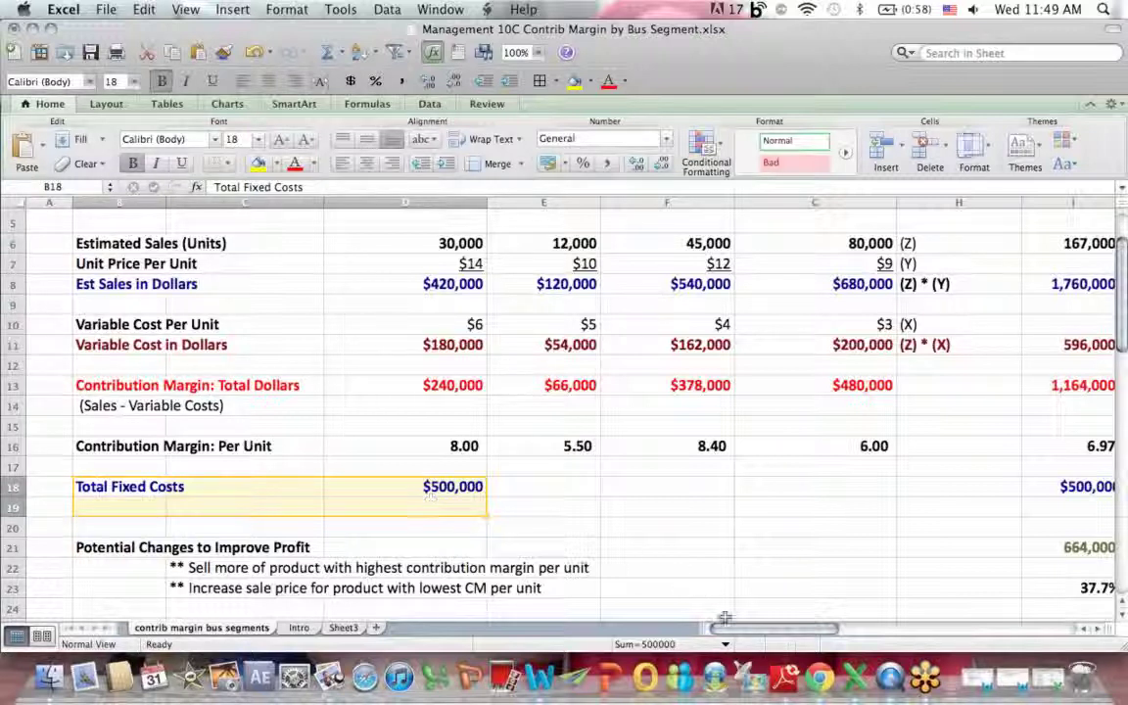
left_click_drag(733, 632, 803, 629)
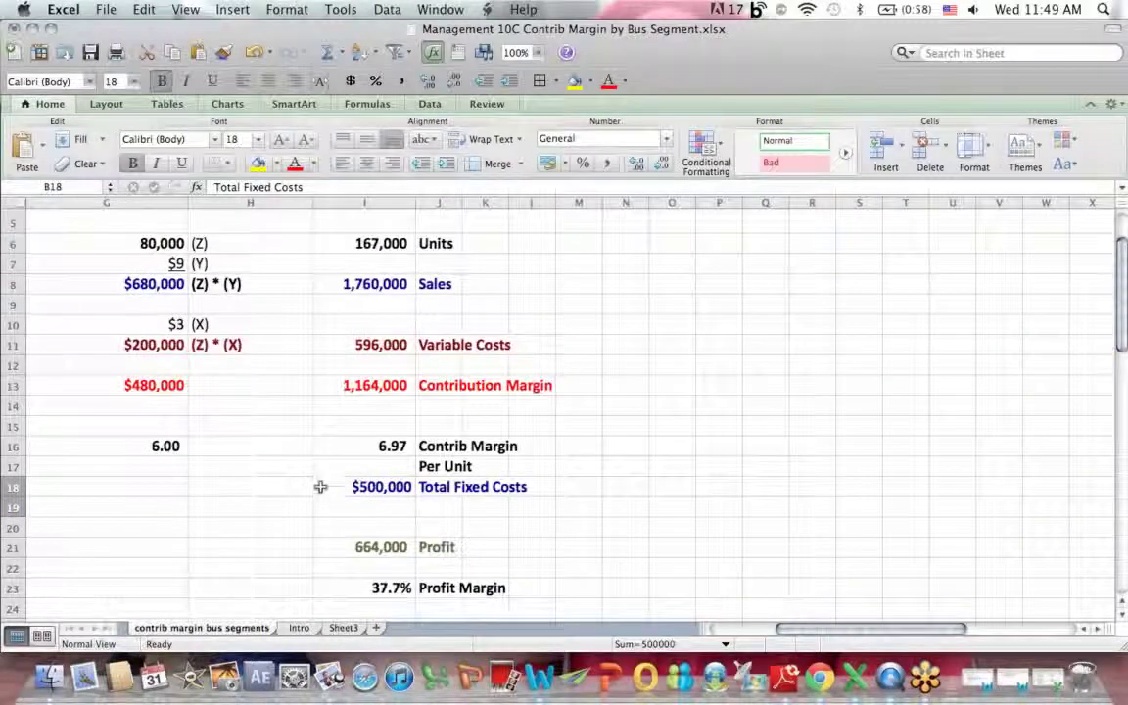
left_click_drag(321, 482, 516, 490)
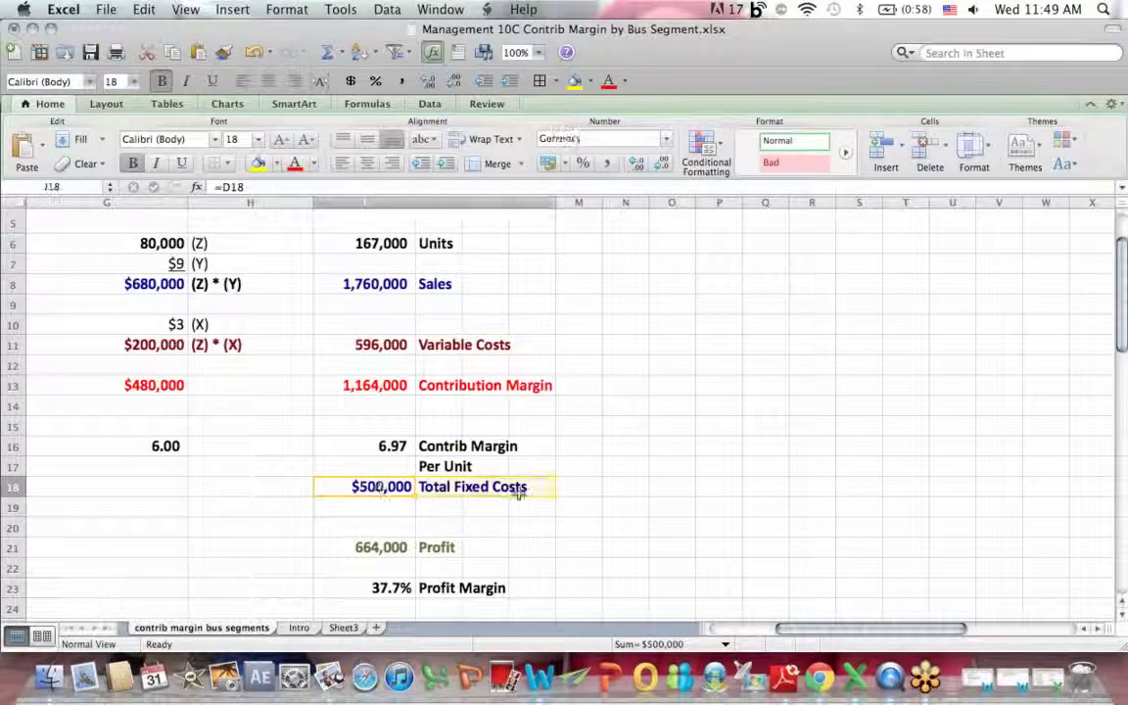
Highlight the four segments' figures from Estimated Sales (Units) through Contribution Margin: Per Unit, then clear the highlight.
left_click_drag(1123, 296, 1121, 272)
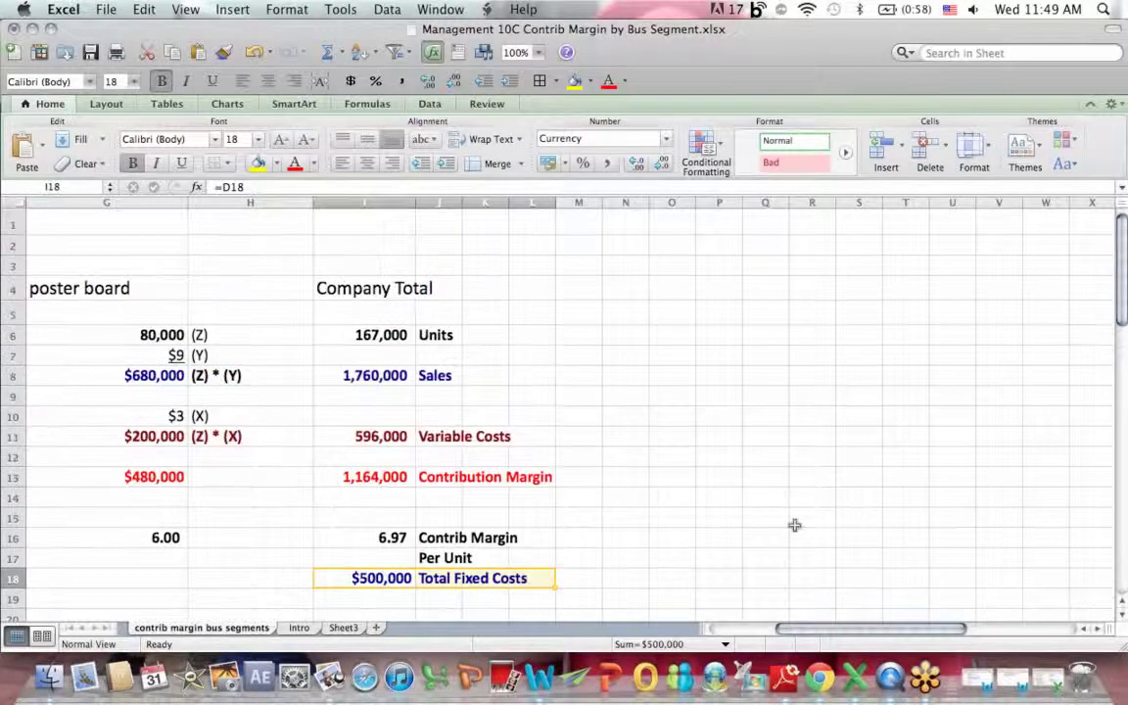
left_click_drag(833, 631, 748, 632)
left_click_drag(460, 335, 757, 542)
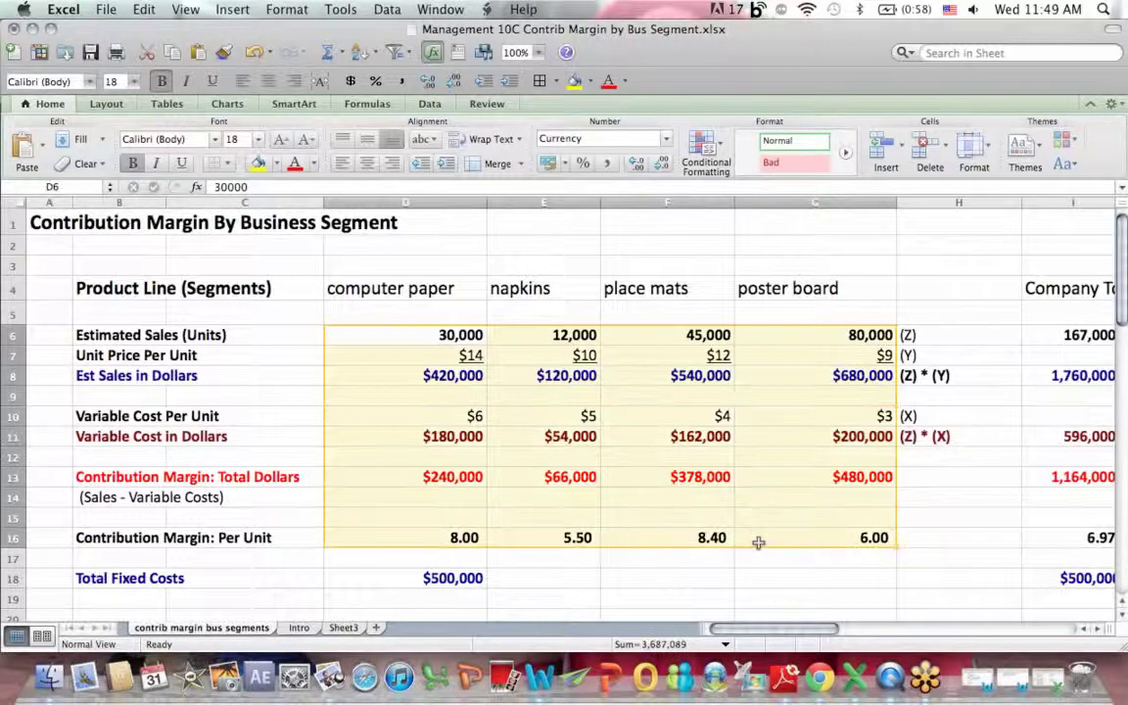
left_click(763, 560)
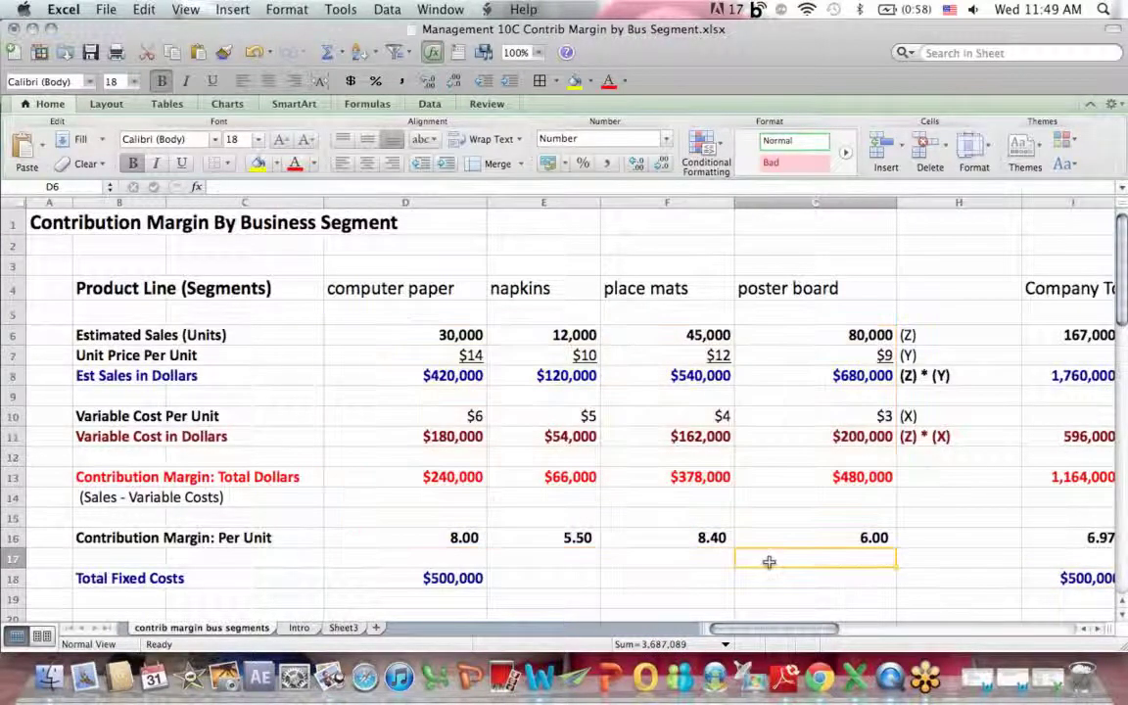
Review the suggestion to sell more of the product with the highest contribution margin per unit against the place mats figure.
scroll(1112, 240, "down", 3)
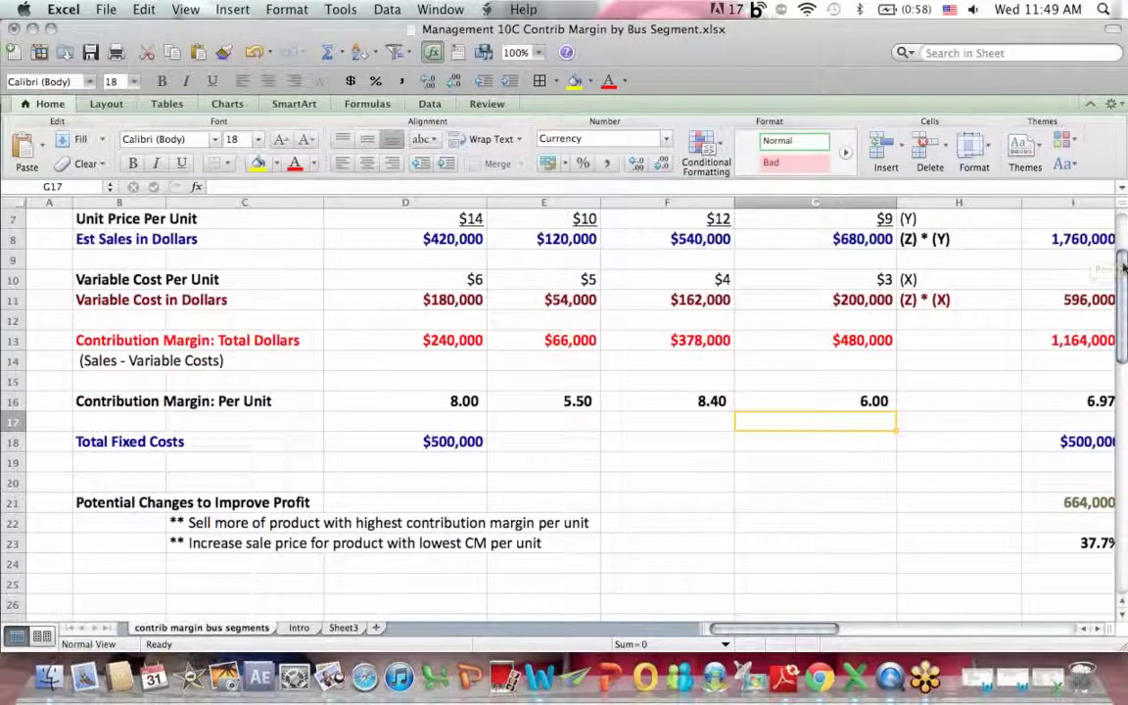
left_click(235, 524)
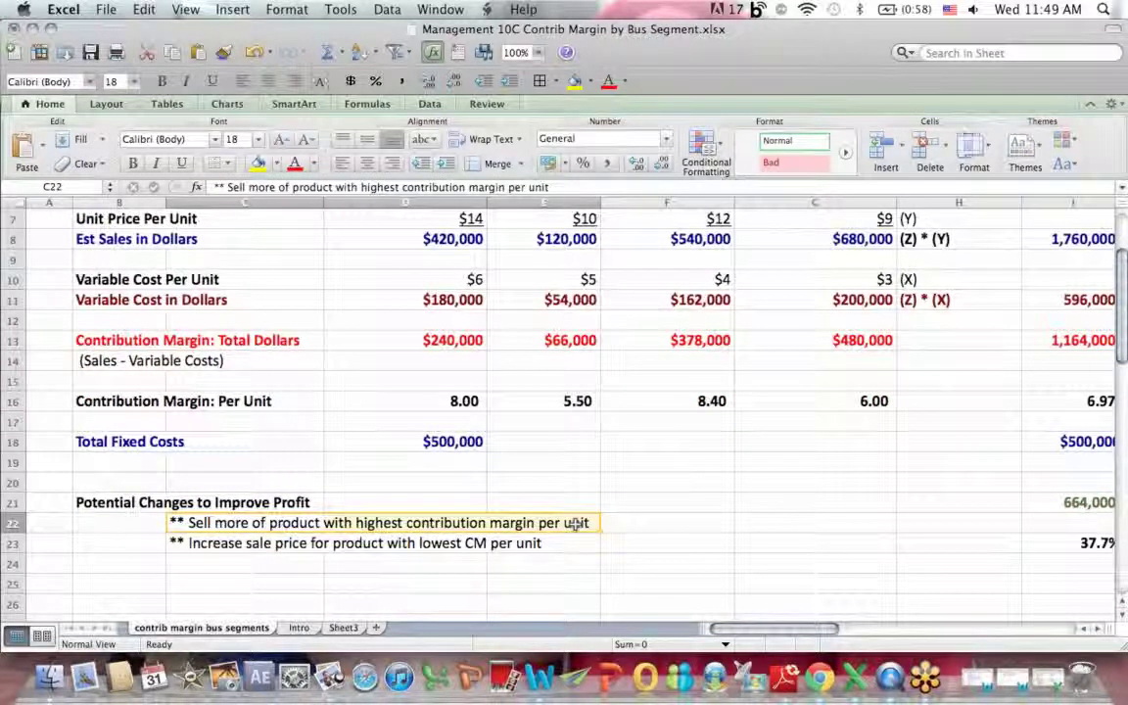
left_click(730, 421)
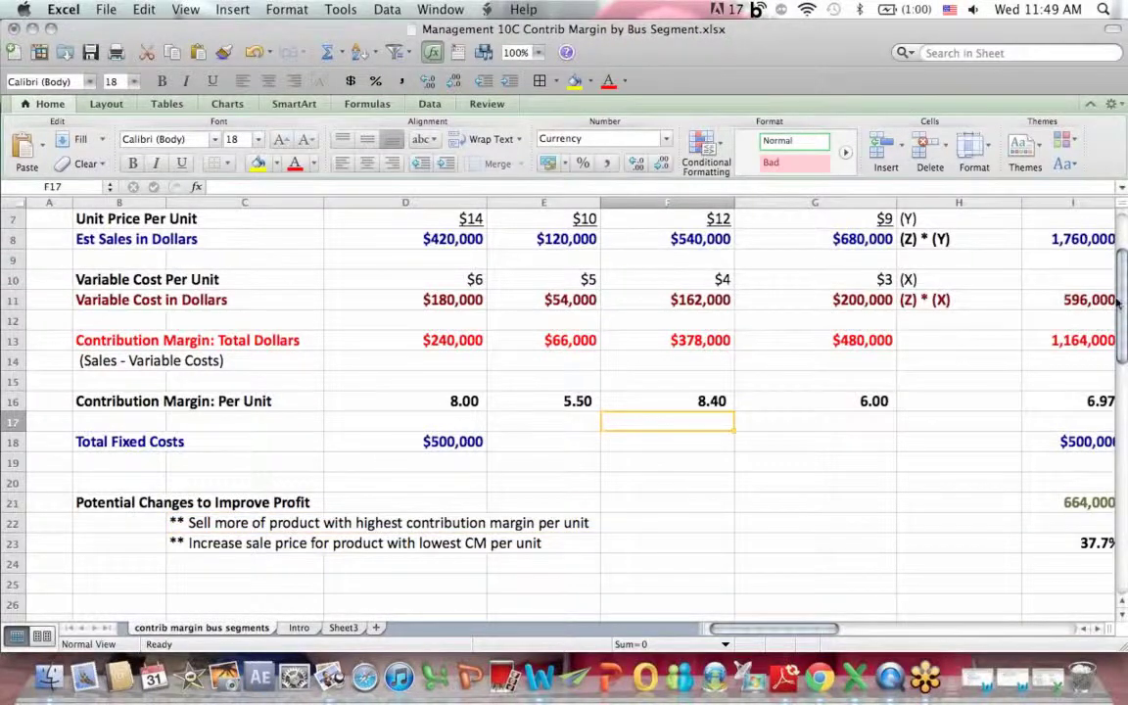
Set the place mats' Estimated Sales (Units) to 50,000.
scroll(980, 324, "up", 5)
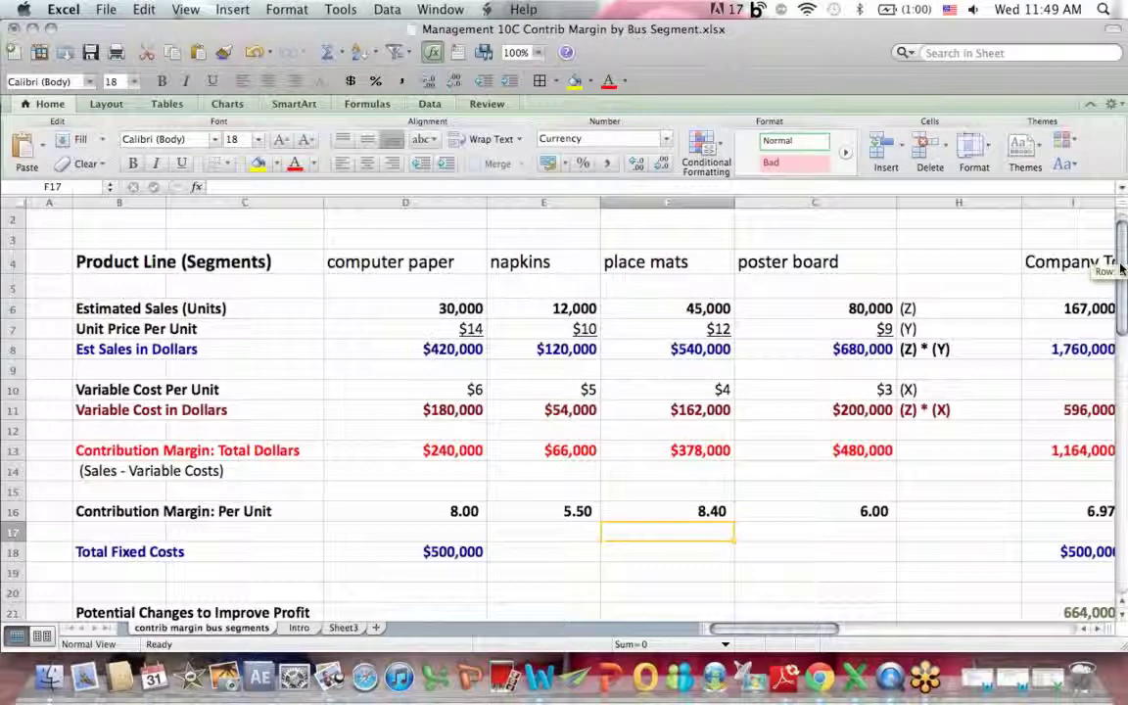
left_click(649, 311)
type("5")
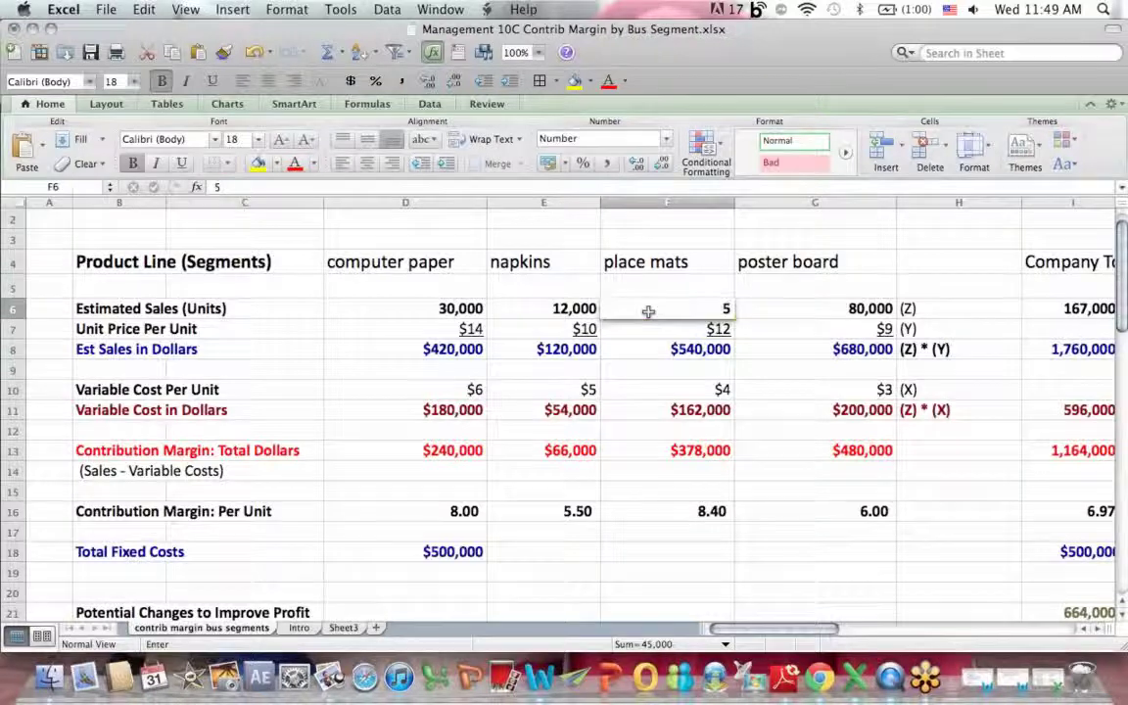
type("0,0000")
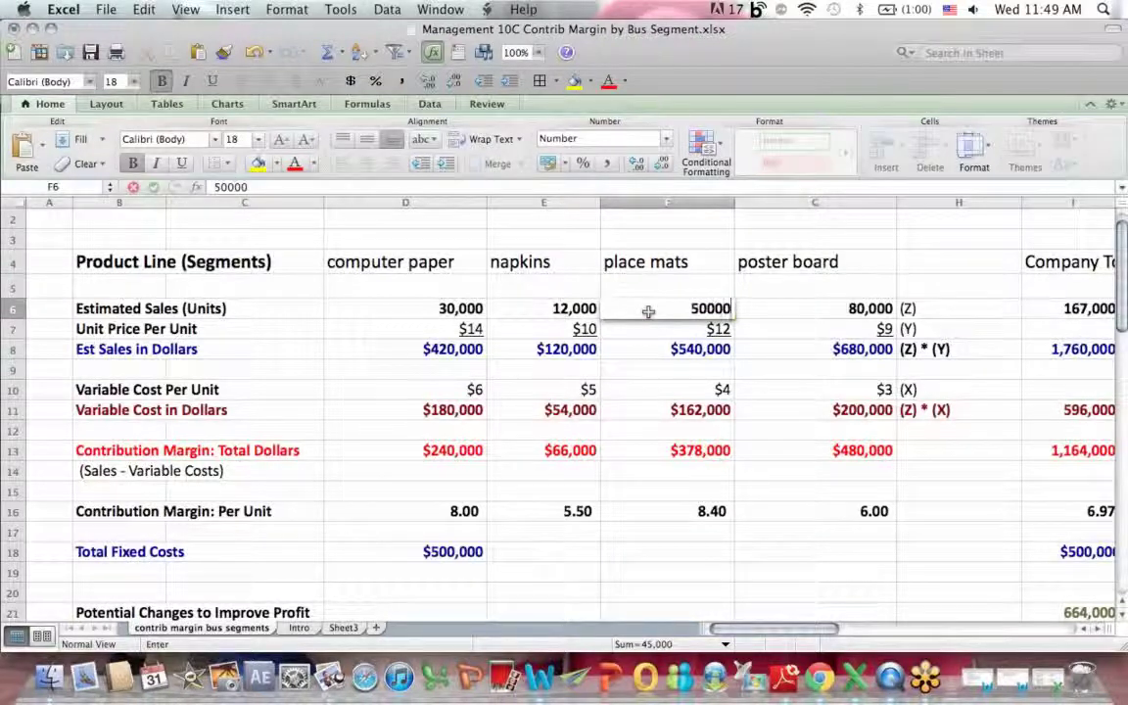
key("Return")
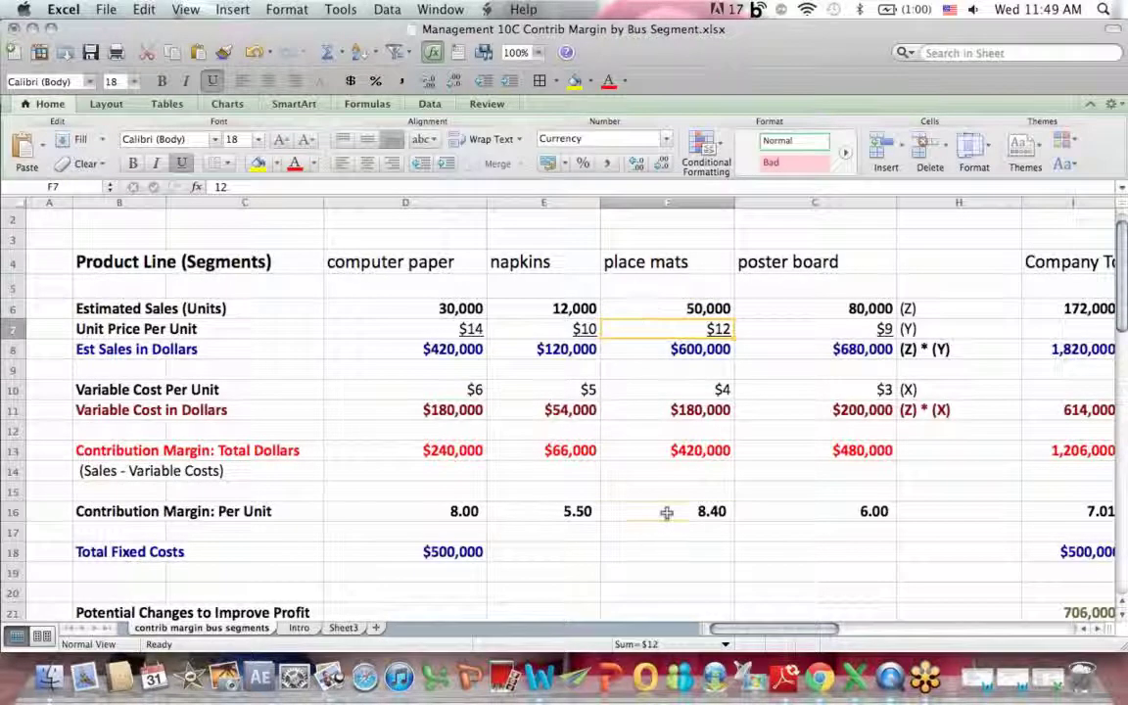
Check the place mats' contribution margin per unit and the Company Total's profit and contribution margin per unit.
left_click(667, 512)
scroll(620, 587, "right", 8)
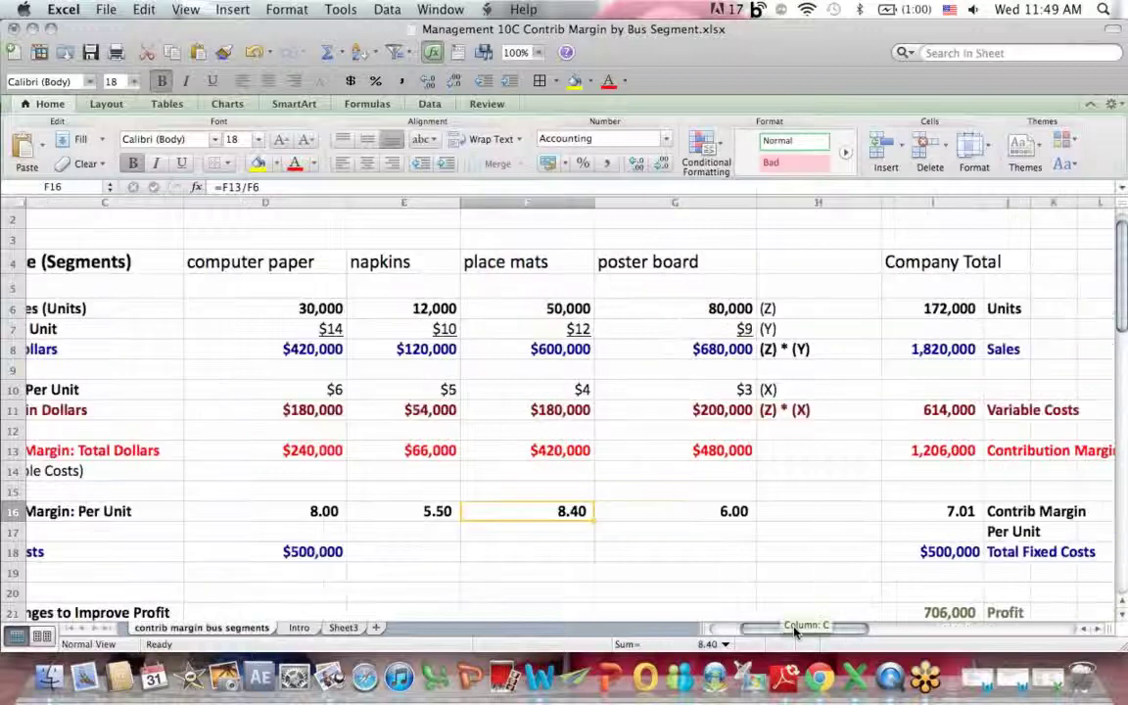
left_click(626, 611)
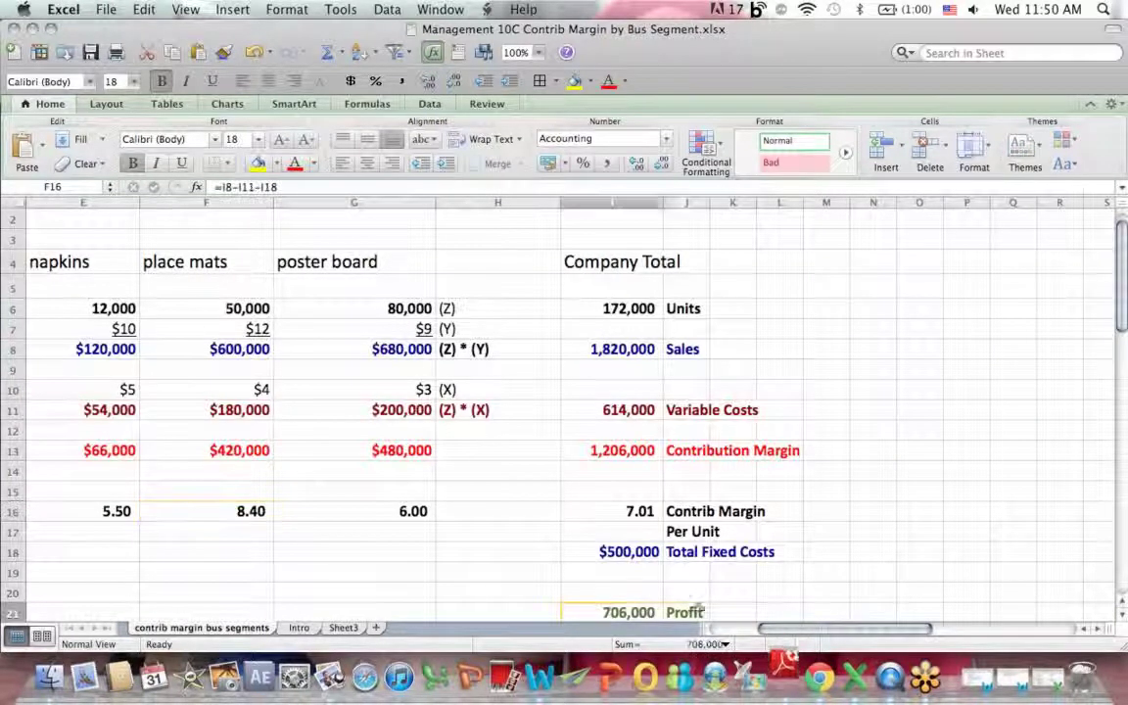
left_click_drag(621, 511, 760, 523)
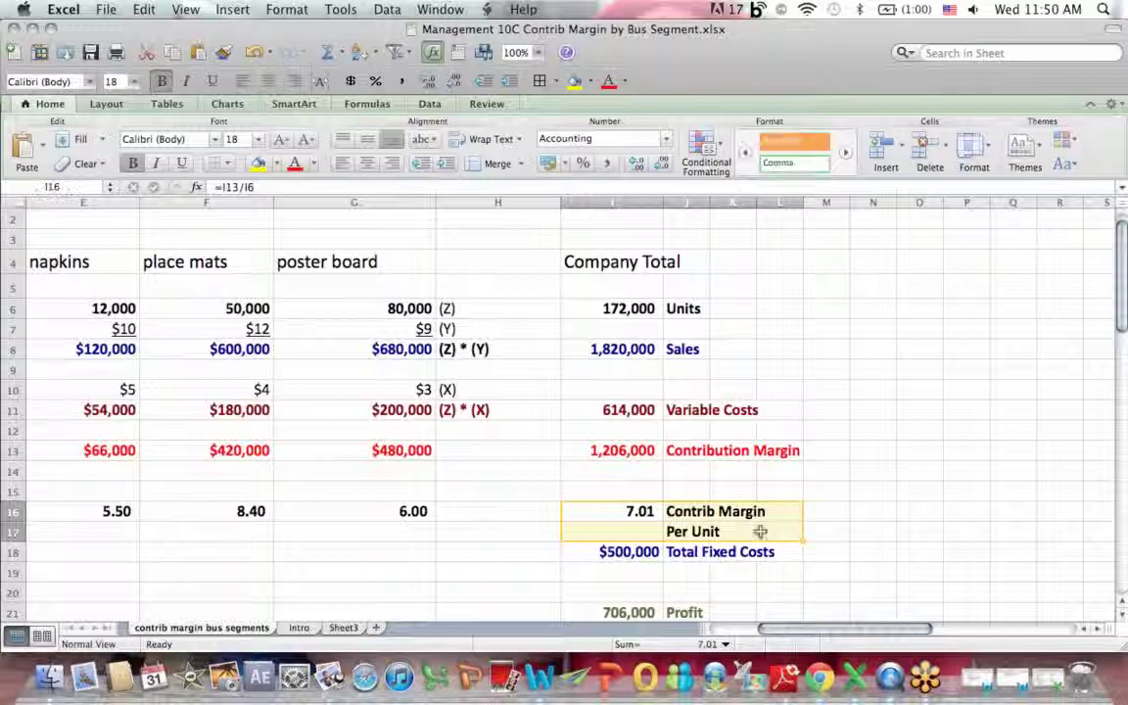
Set the place mats' Estimated Sales (Units) back to 45,000.
left_click_drag(823, 635, 779, 635)
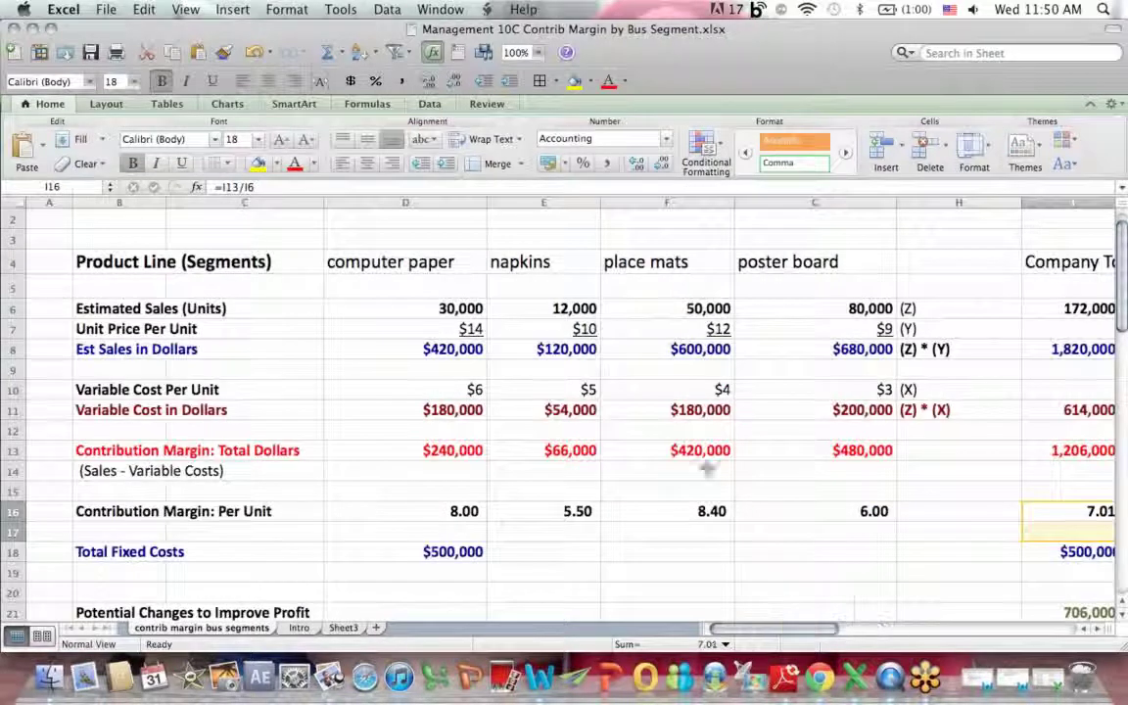
left_click(677, 310)
double_click(677, 310)
type("45000")
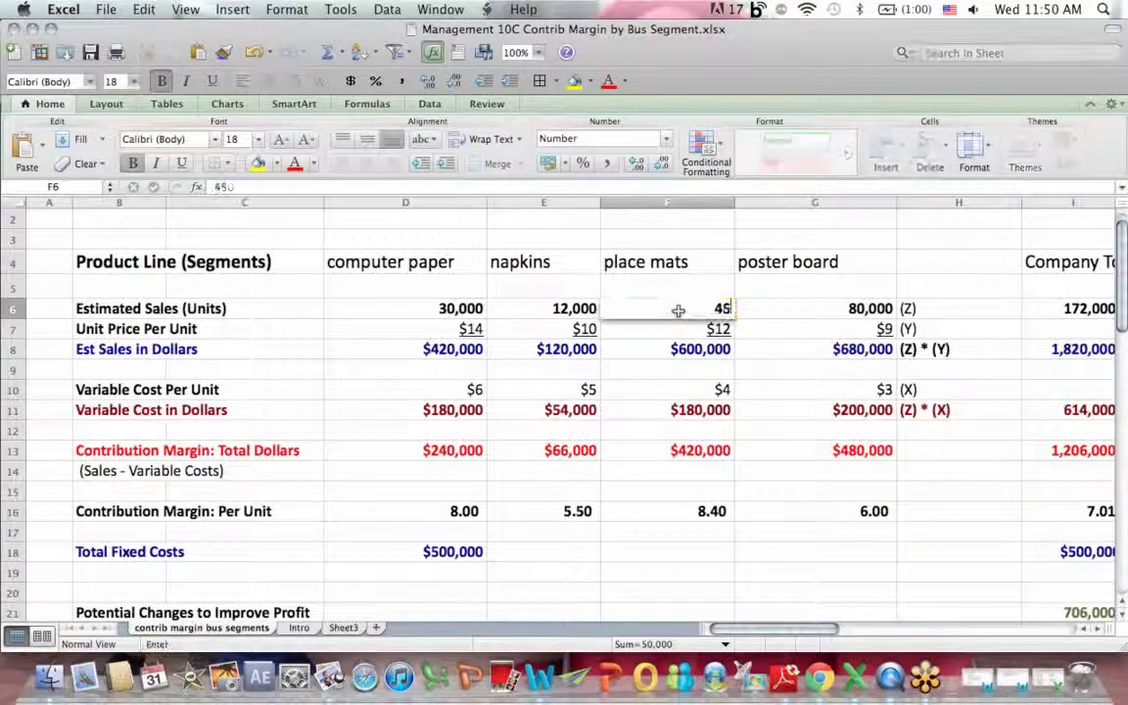
key("Return")
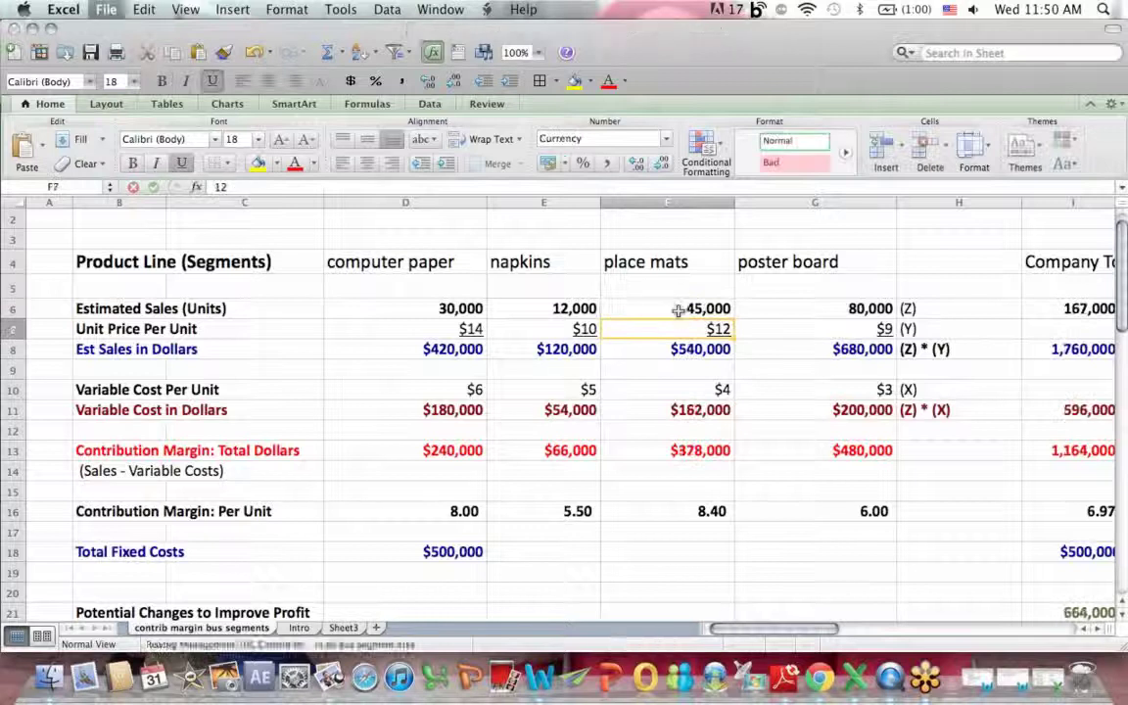
Review the suggestion to increase the sale price for the product with the lowest CM per unit, and inspect the napkins' per-unit margin.
left_click_drag(1123, 211, 1123, 258)
left_click(218, 565)
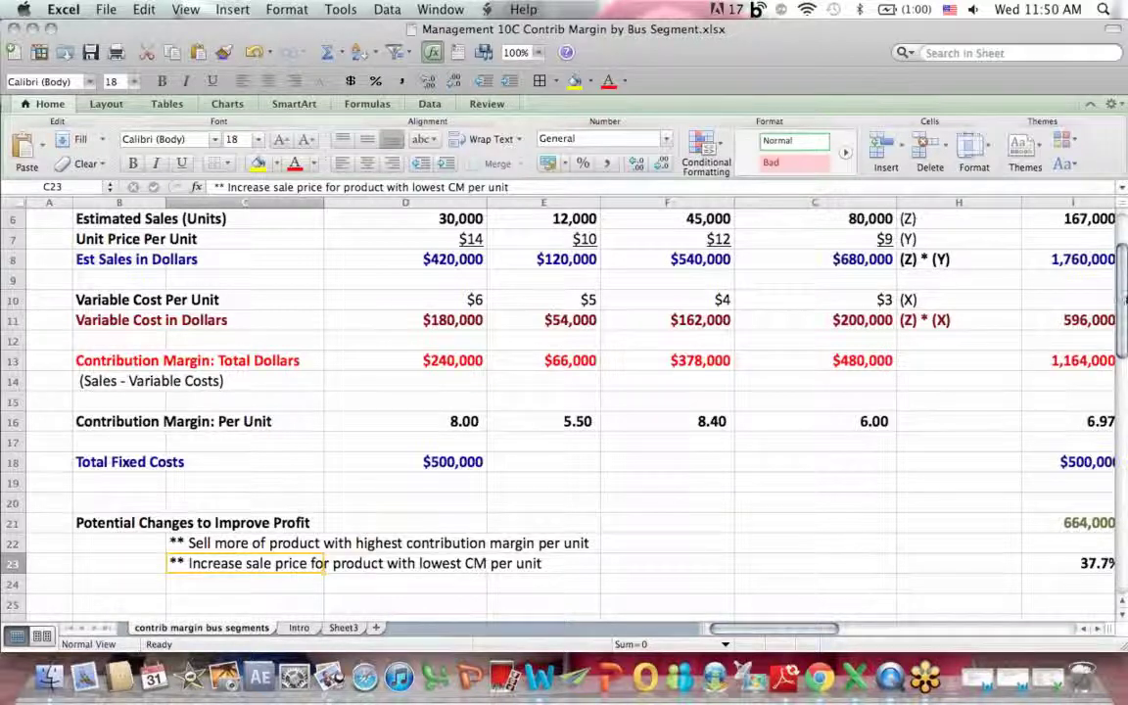
scroll(1123, 294, "up", 4)
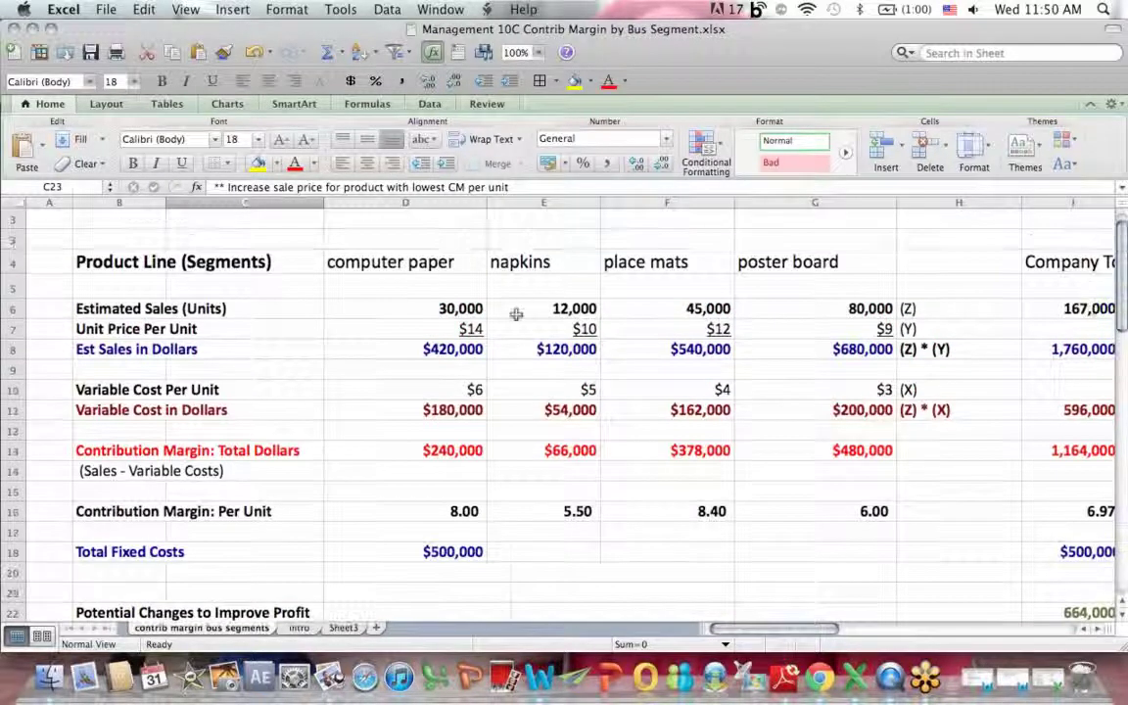
left_click(514, 265)
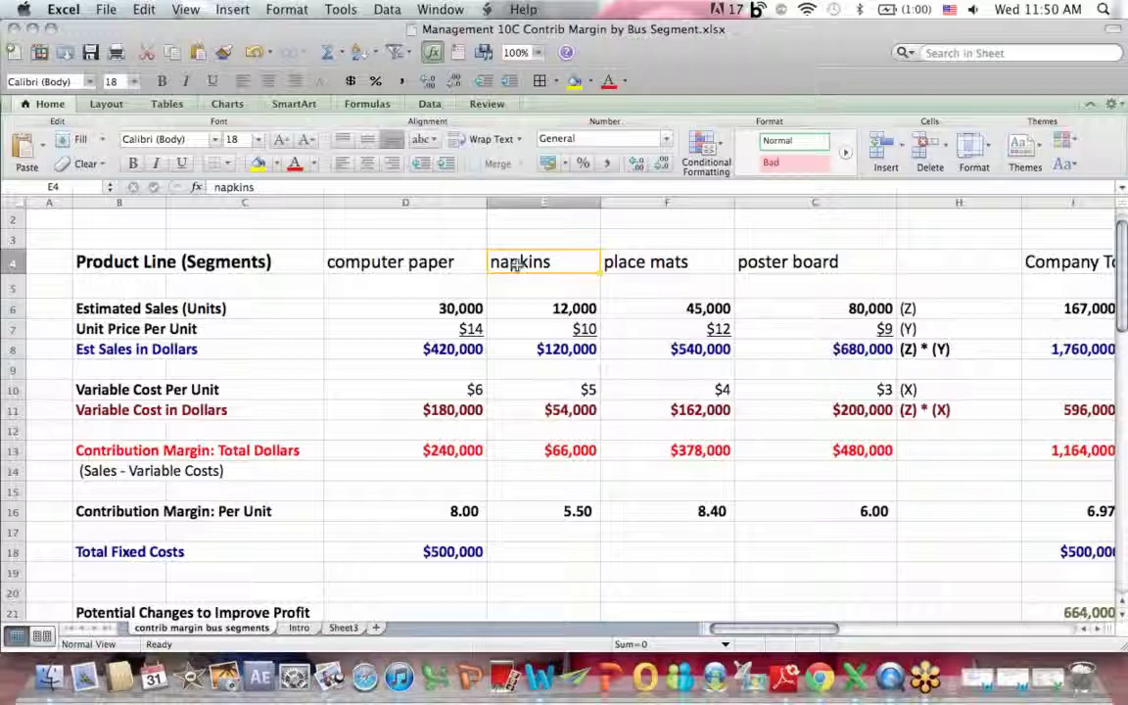
left_click(555, 511)
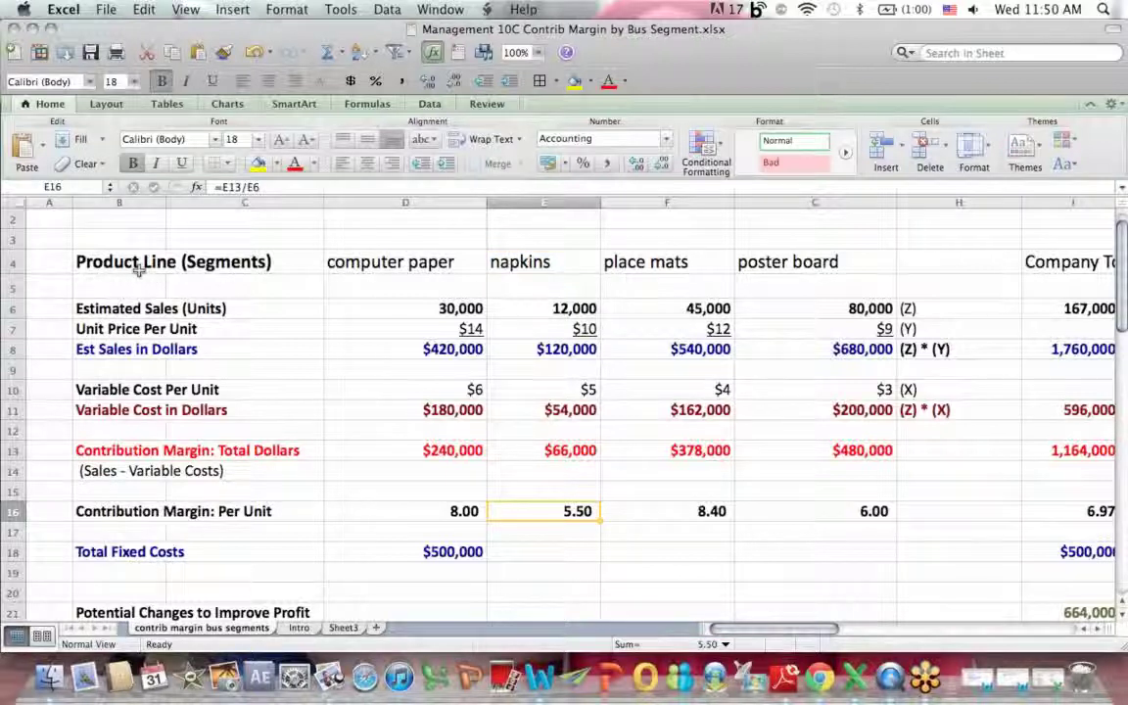
Set the napkins' Unit Price Per Unit to $12.
left_click(112, 329)
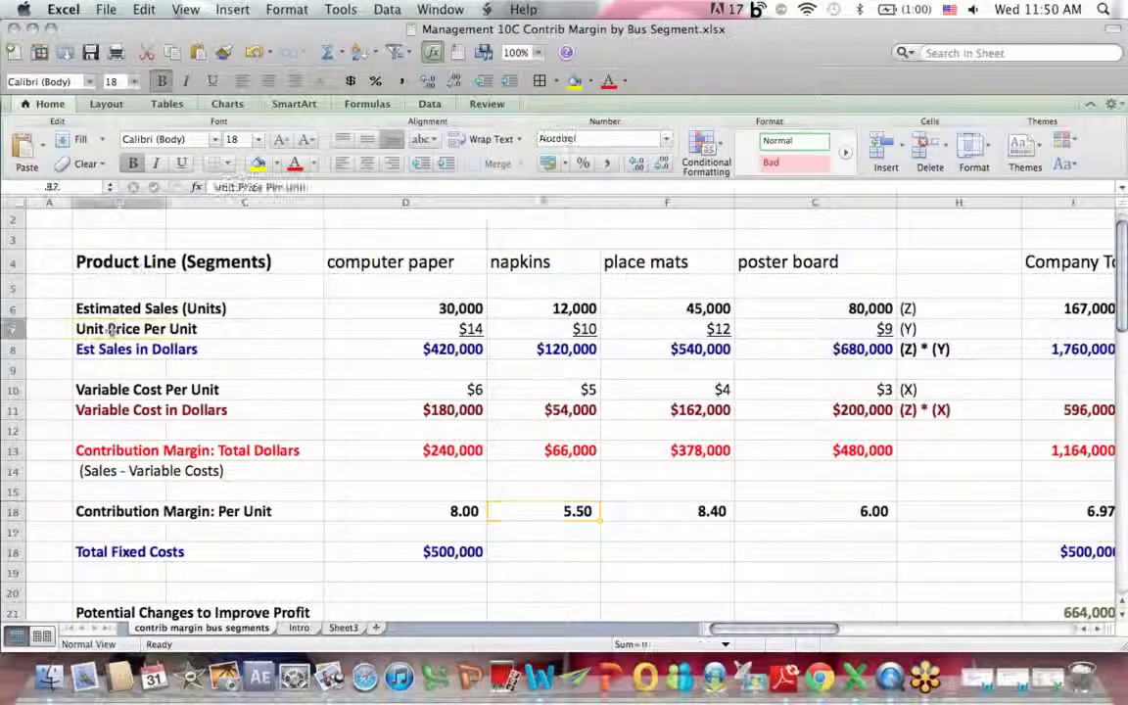
left_click(575, 330, "super")
type("12")
key("Return")
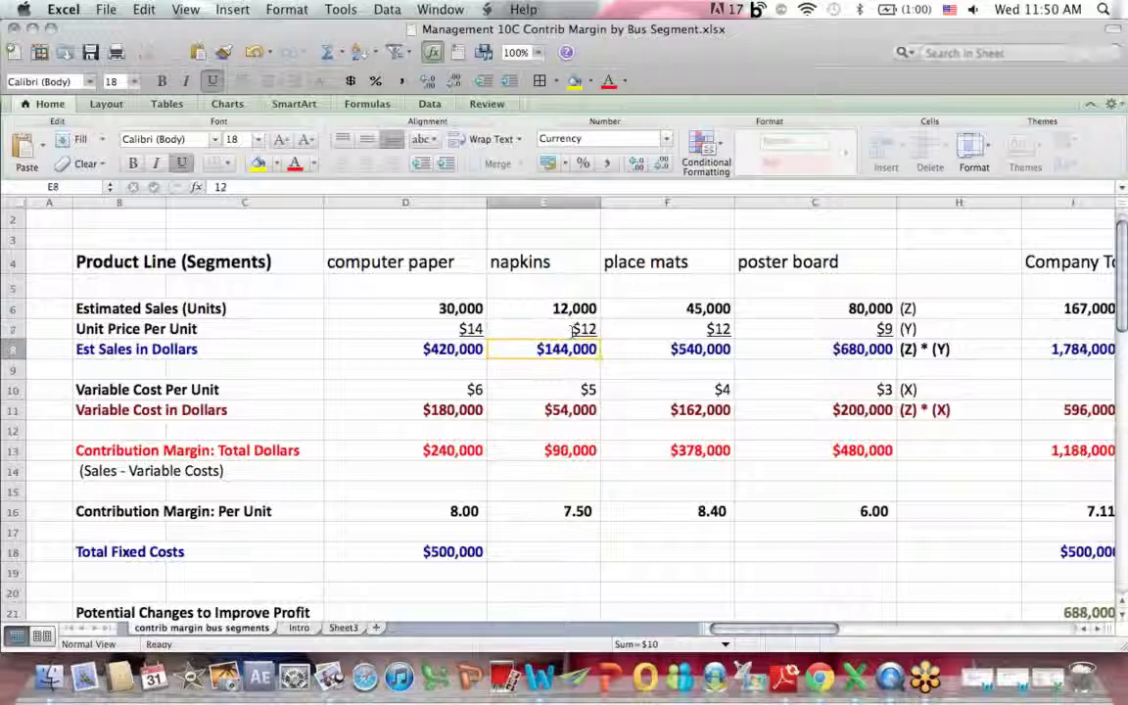
Check the napkins' contribution margin per unit, then the Company Total's contribution margin per unit and profit.
left_click(581, 511)
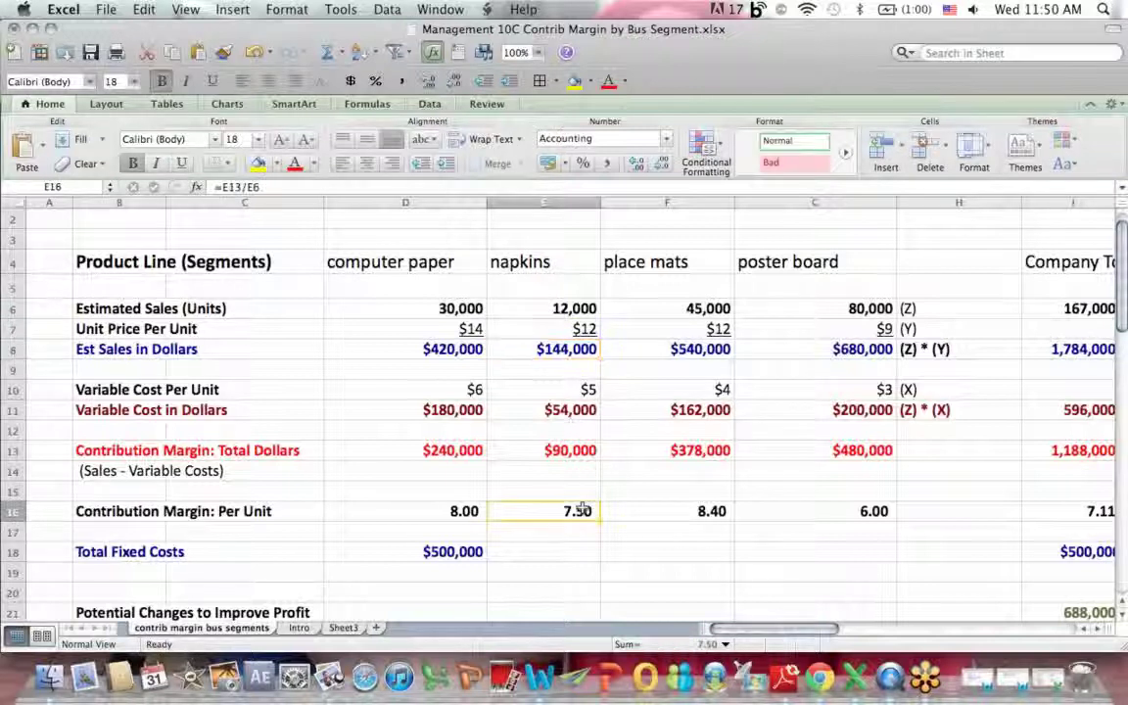
left_click_drag(724, 634, 788, 635)
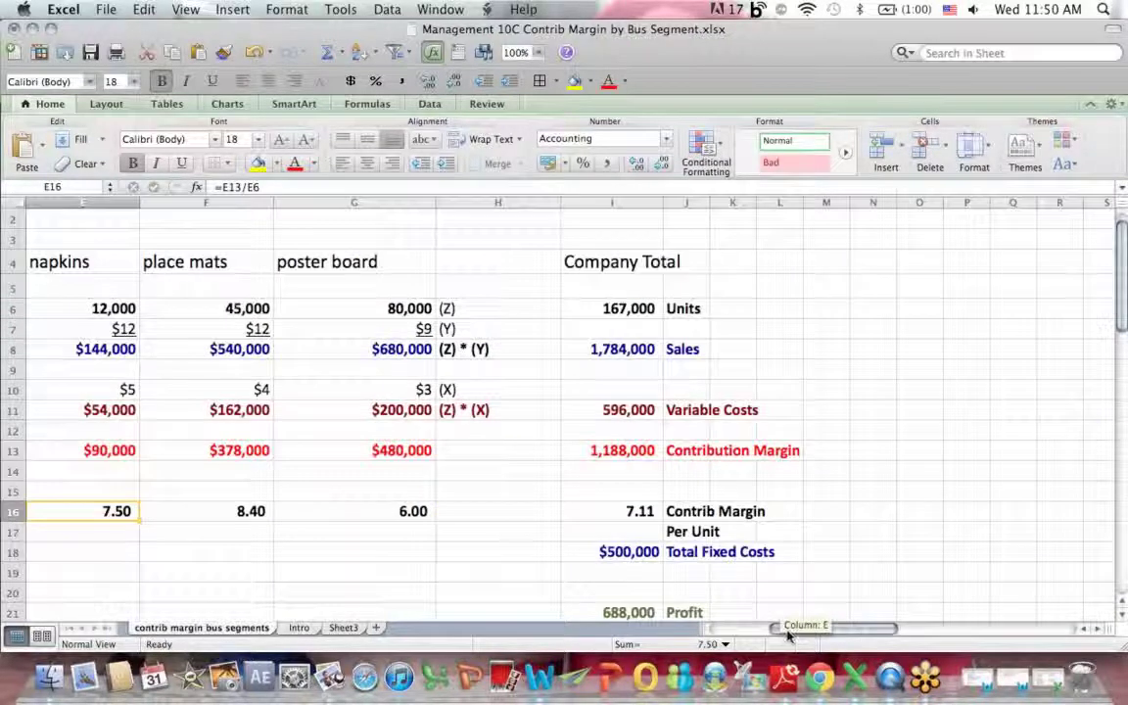
left_click_drag(584, 509, 814, 532)
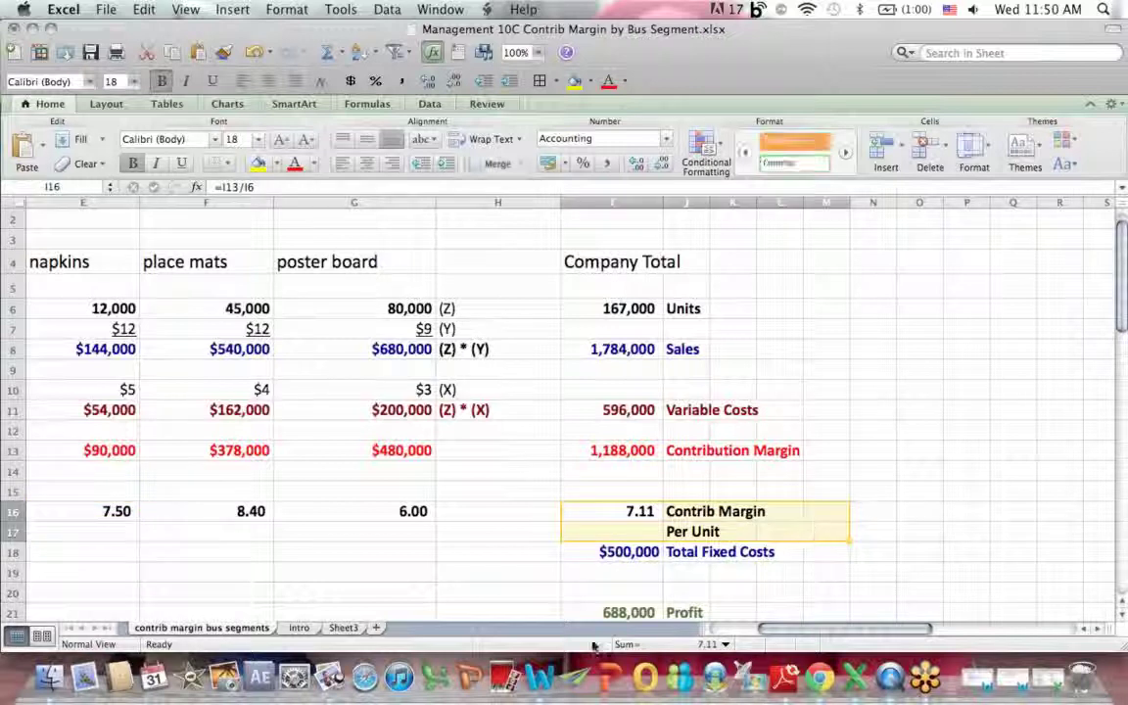
left_click(657, 611)
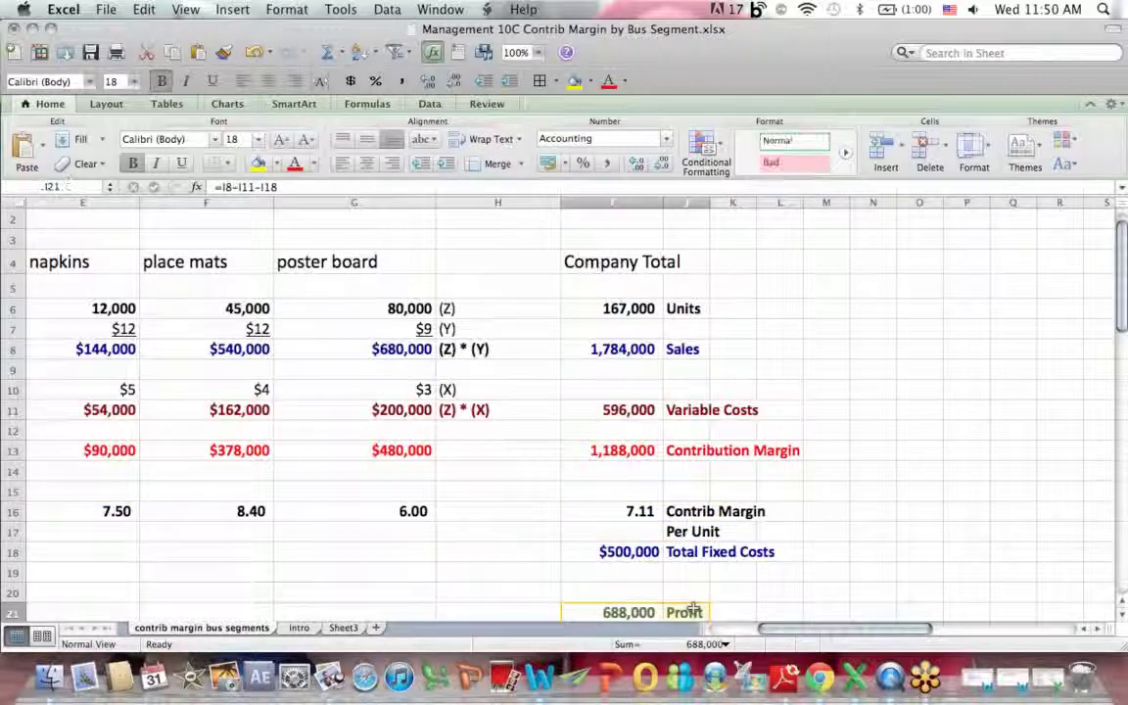
Set the napkins' Unit Price Per Unit back to $10.
left_click_drag(822, 635, 720, 637)
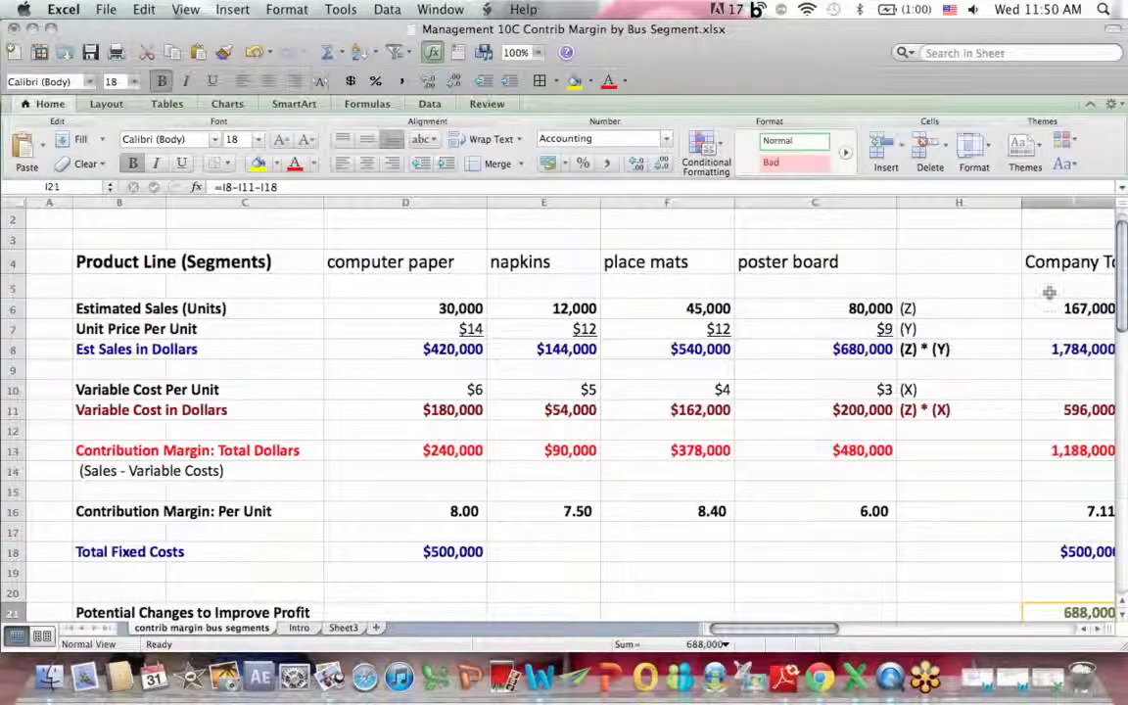
left_click(585, 330)
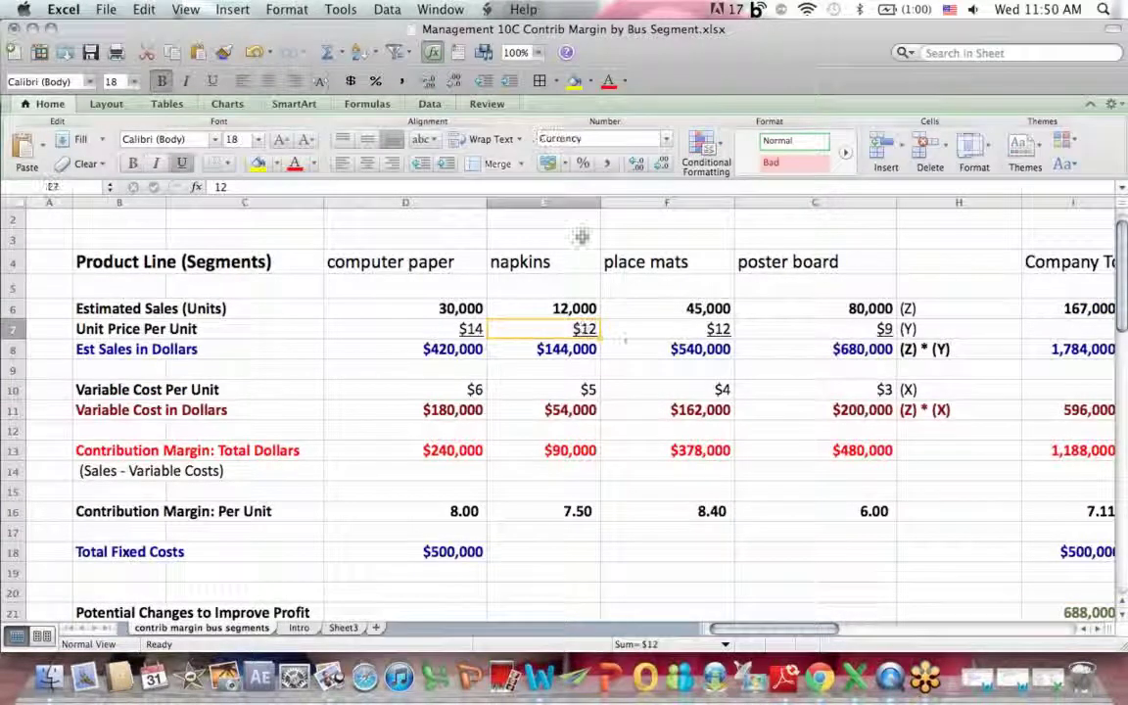
key("ctrl+u")
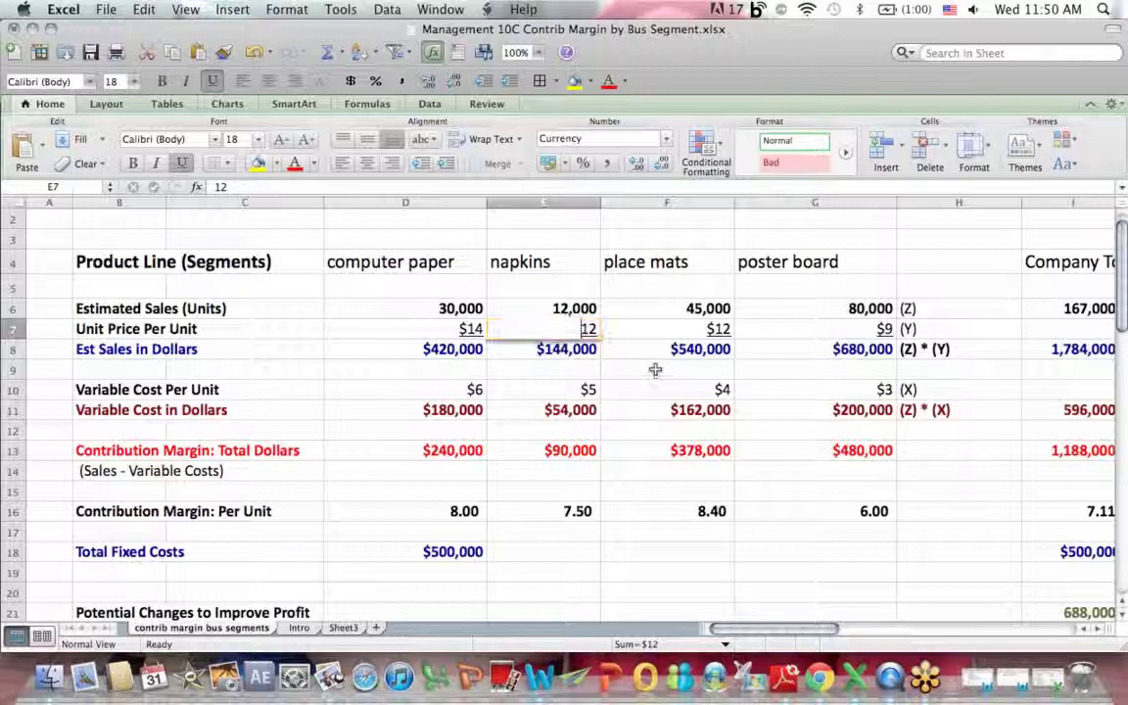
key("BackSpace")
type("0")
key("Return")
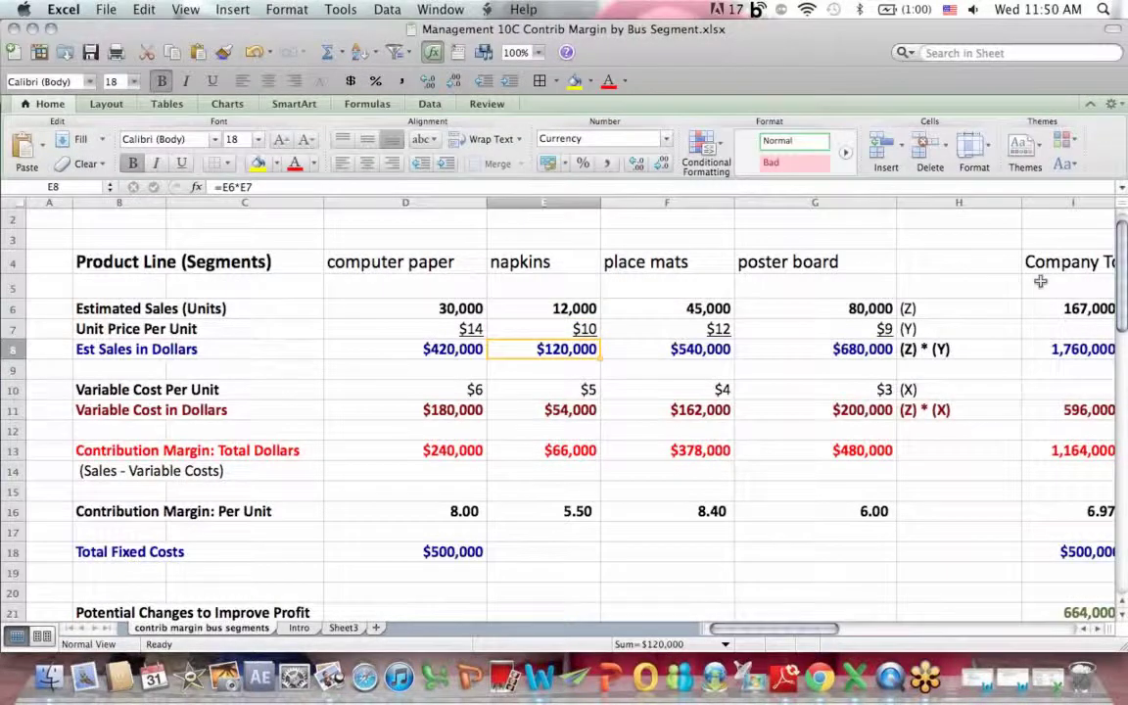
Highlight the suggestion to sell more of the product with the highest contribution margin per unit.
scroll(1014, 215, "down", 4)
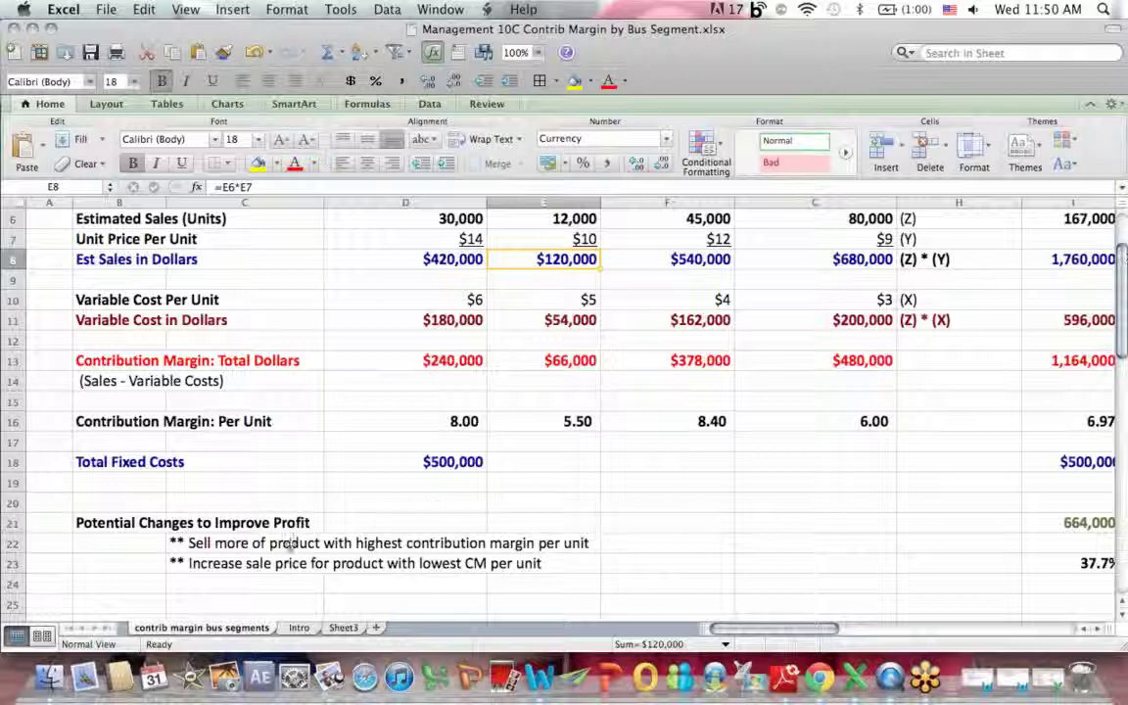
left_click_drag(224, 545, 578, 539)
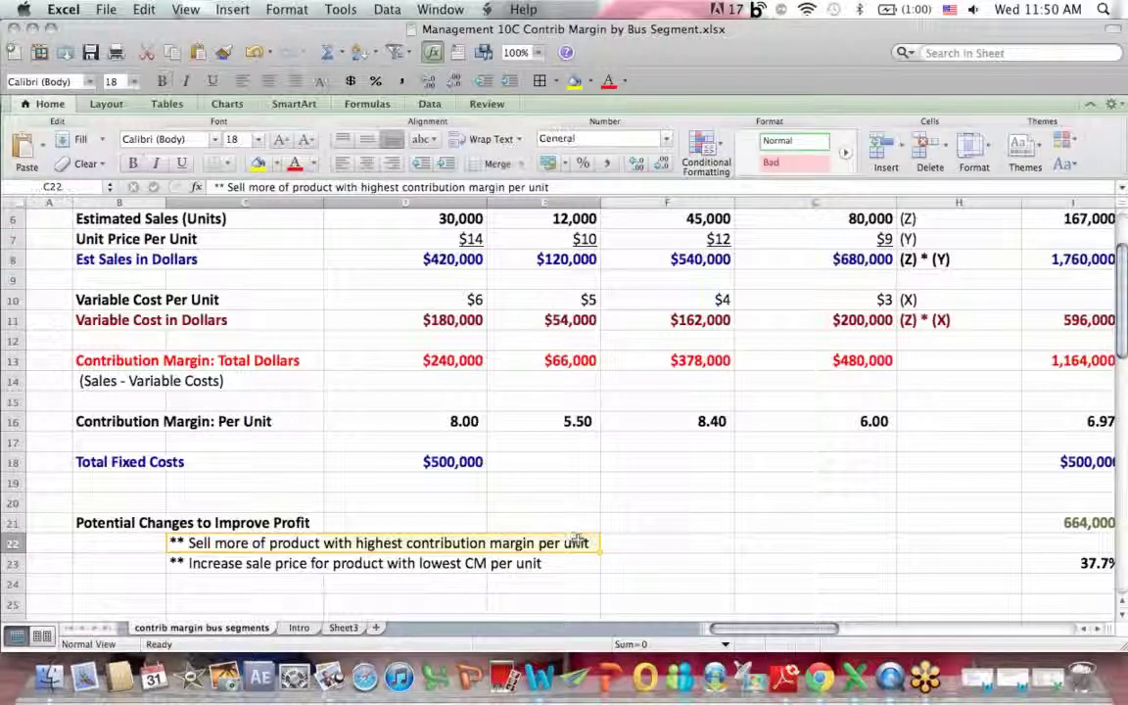
Highlight the place mats column through its contribution margin per unit and check the Company Total figures down to Profit.
left_click_drag(705, 441, 686, 554)
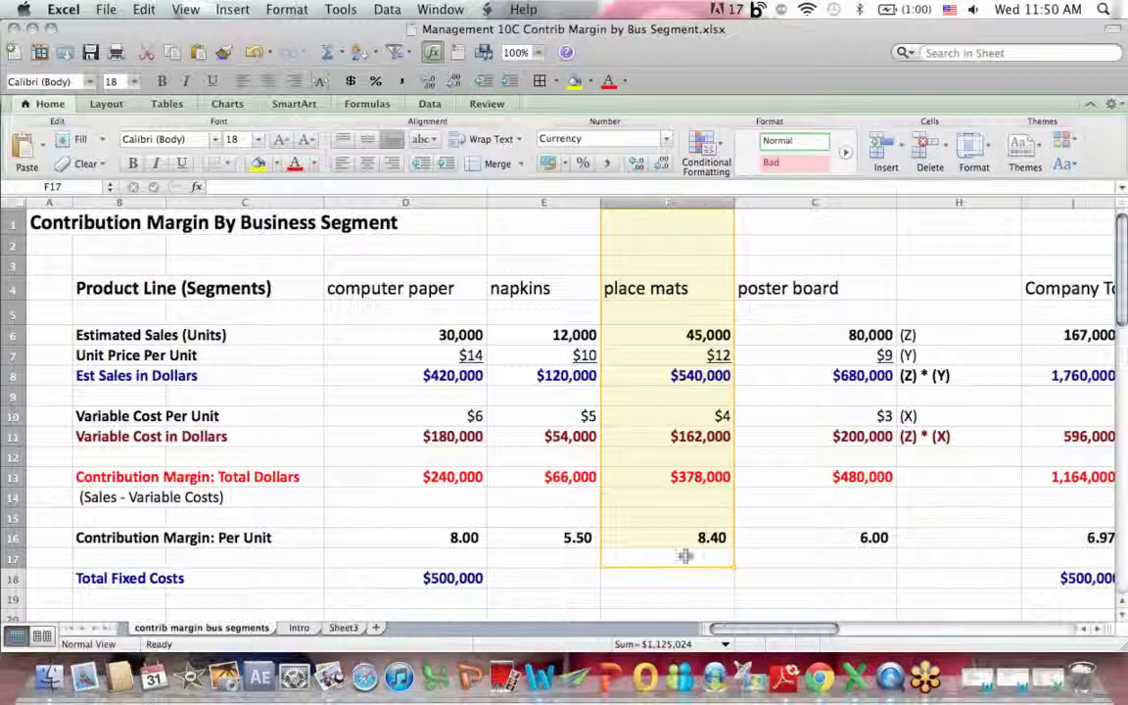
scroll(730, 632, "right", 5)
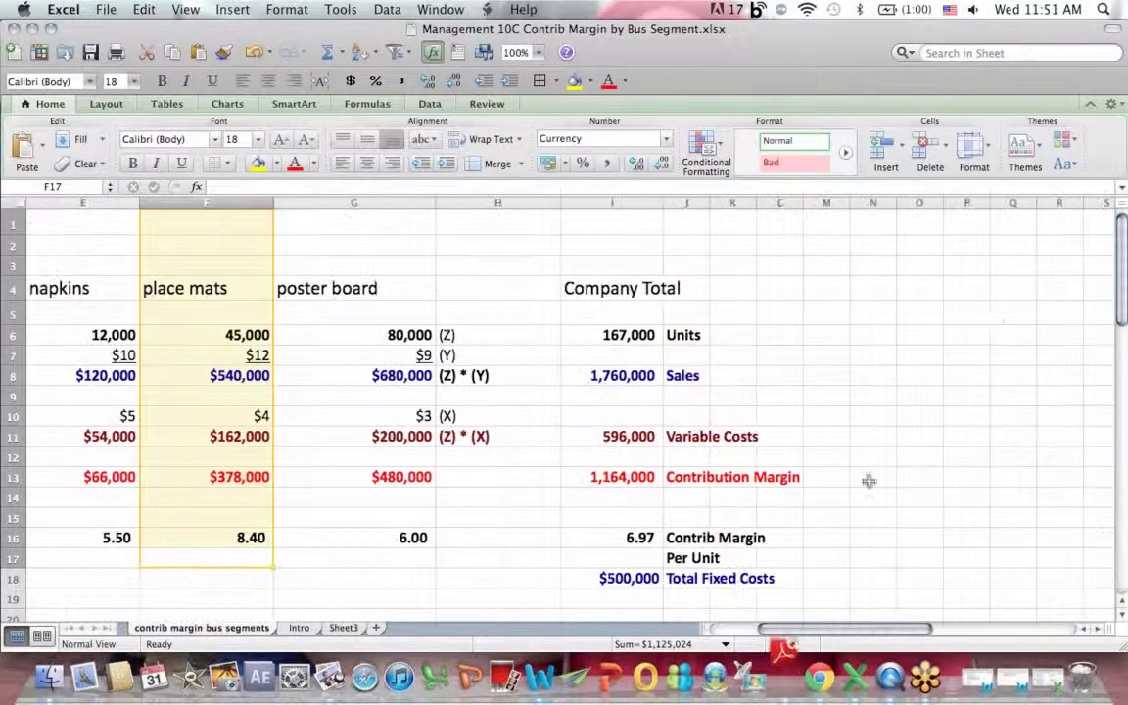
scroll(1124, 239, "down", 1)
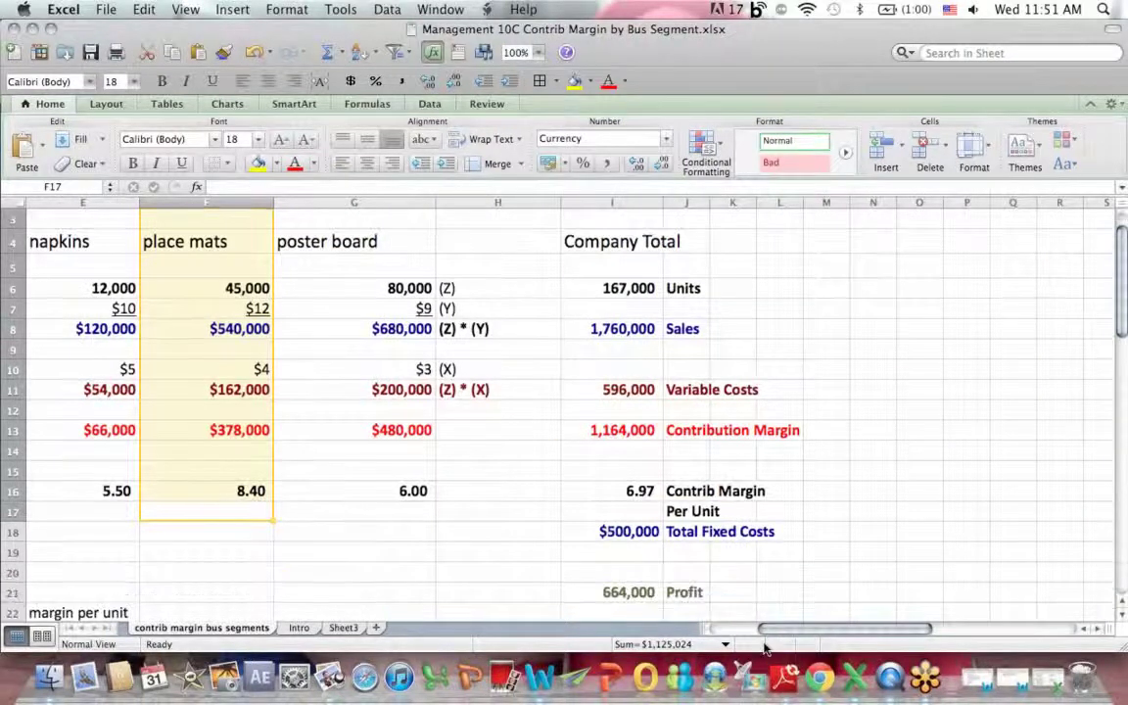
Check the napkins' unit price and contribution margin per unit, then highlight the Company Total's Profit.
left_click_drag(773, 630, 725, 629)
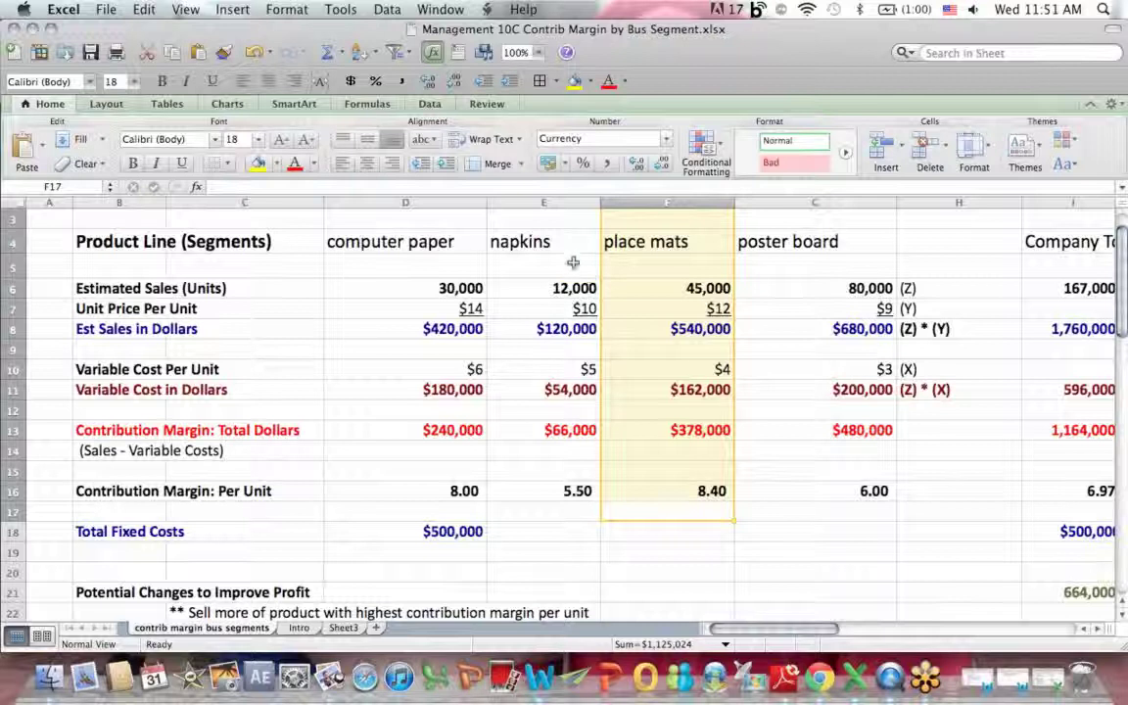
left_click(529, 261)
left_click(572, 307)
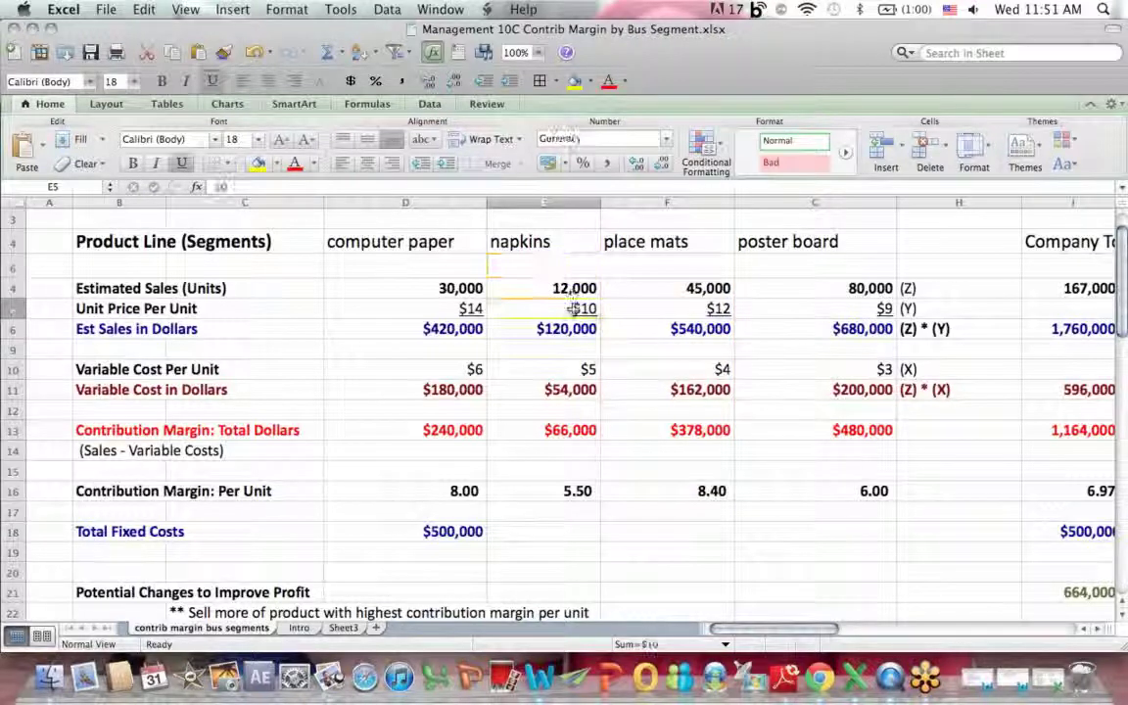
left_click(568, 491)
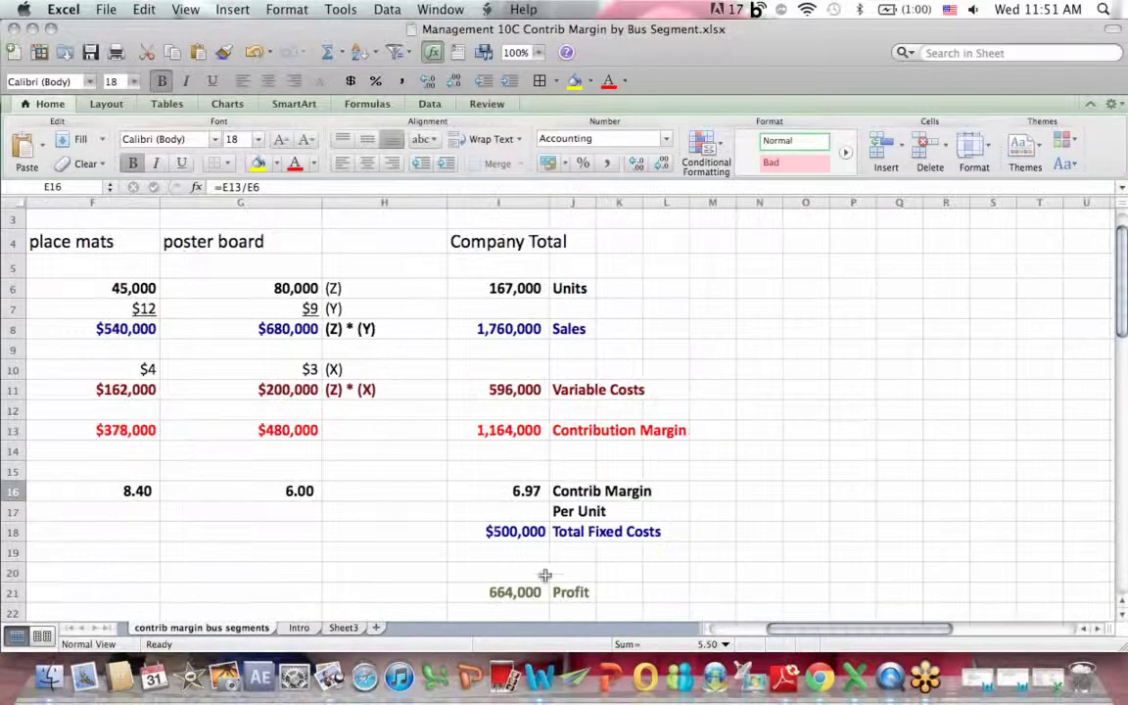
left_click_drag(494, 593, 638, 597)
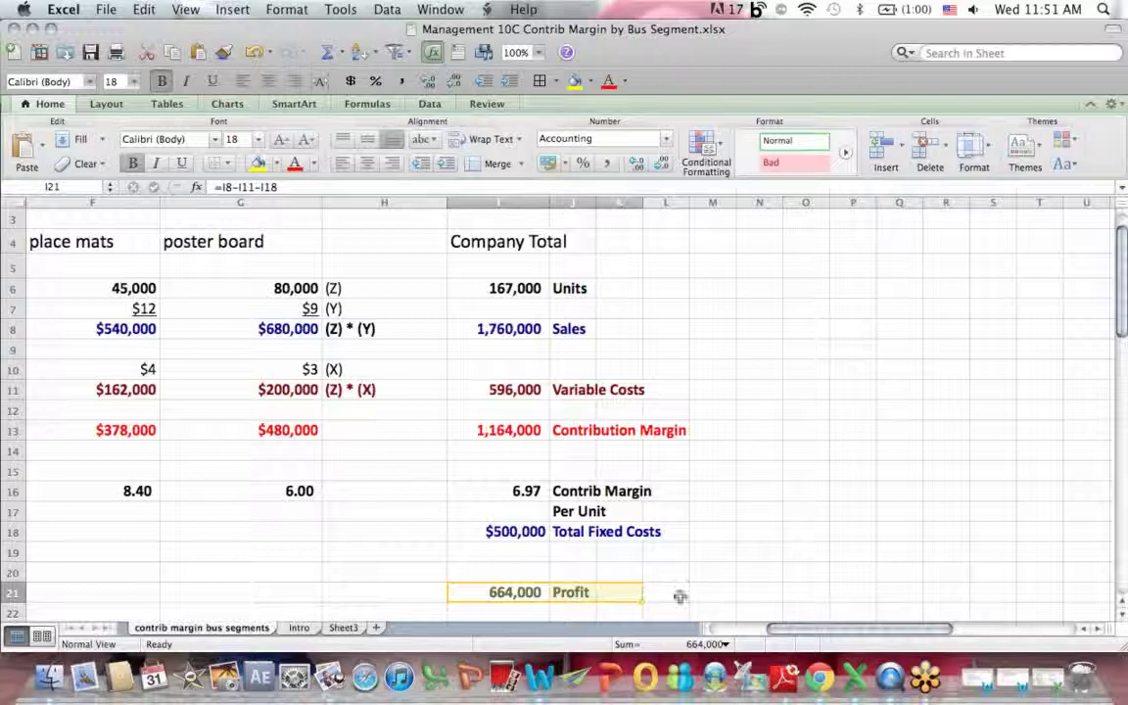
Highlight the four product lines' figures from their names to contribution margin per unit, then the Total Fixed Costs entry.
left_click_drag(834, 630, 778, 630)
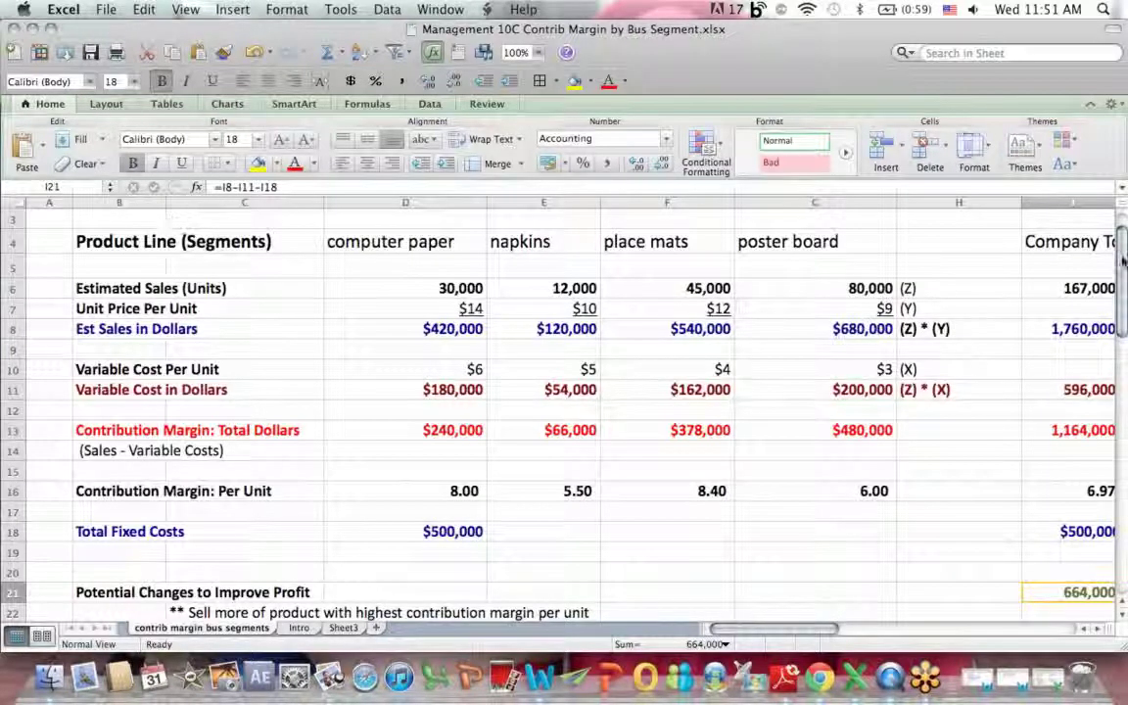
left_click_drag(1124, 259, 1123, 239)
left_click_drag(43, 226, 466, 217)
left_click_drag(420, 286, 858, 539)
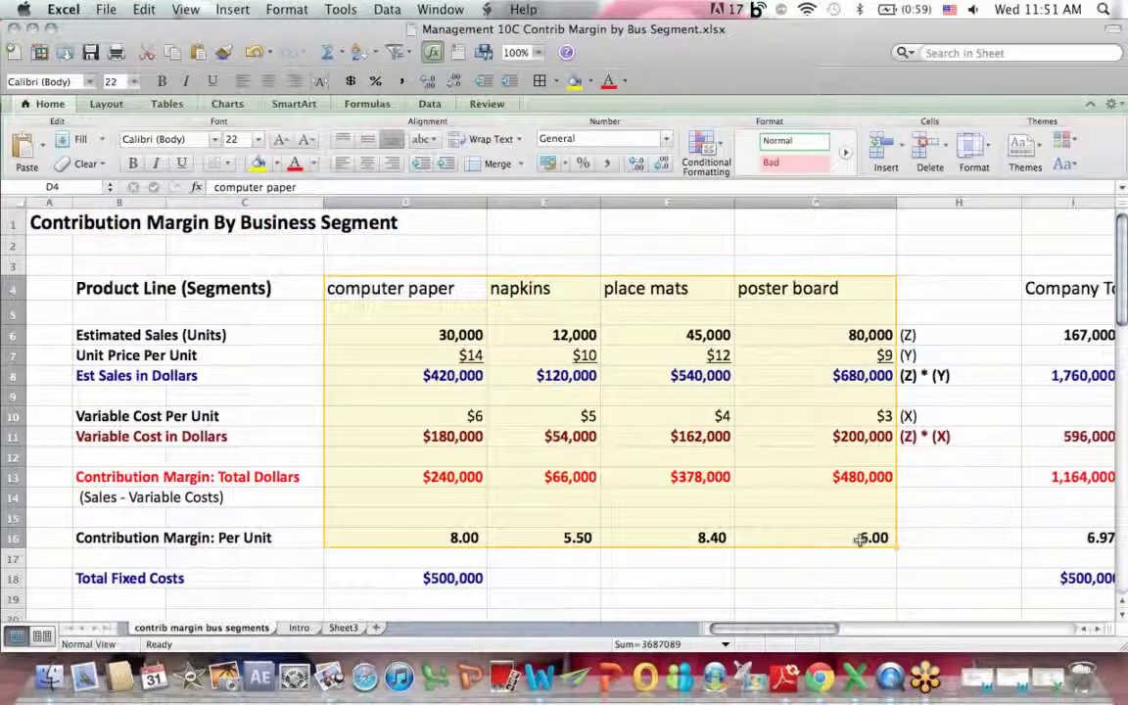
left_click(776, 580)
left_click_drag(90, 579, 400, 582)
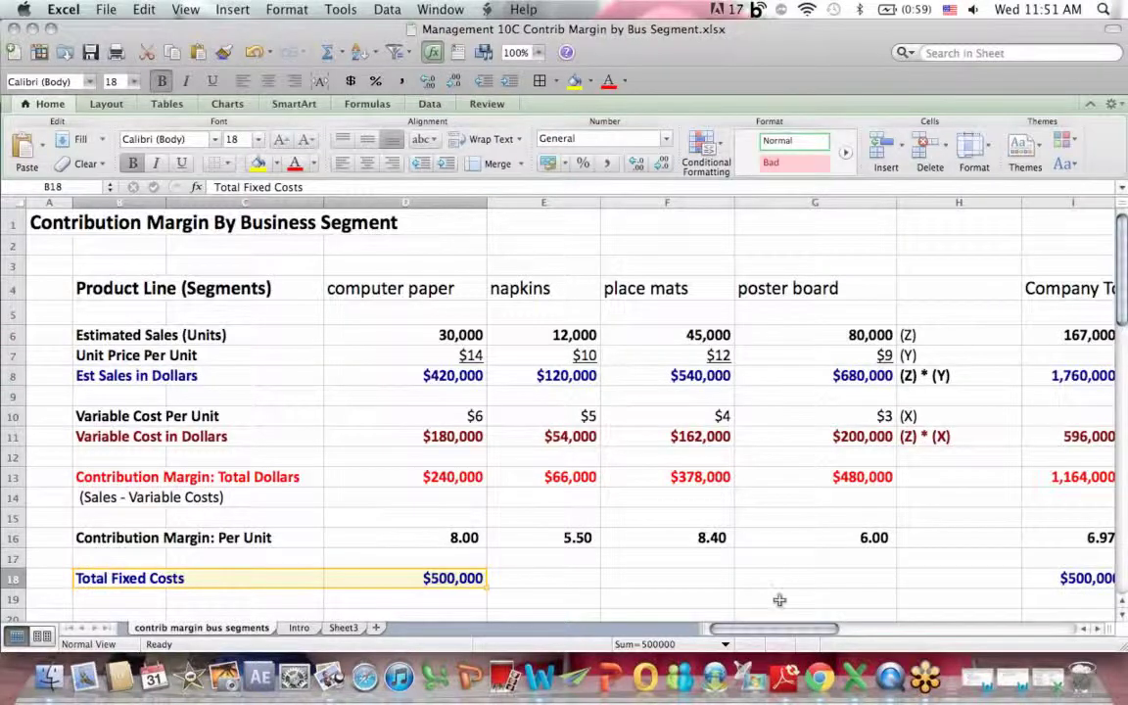
Switch to Chrome and review the Upcoming Courses on the Toughest Accounting Topics live chats page.
left_click(818, 679)
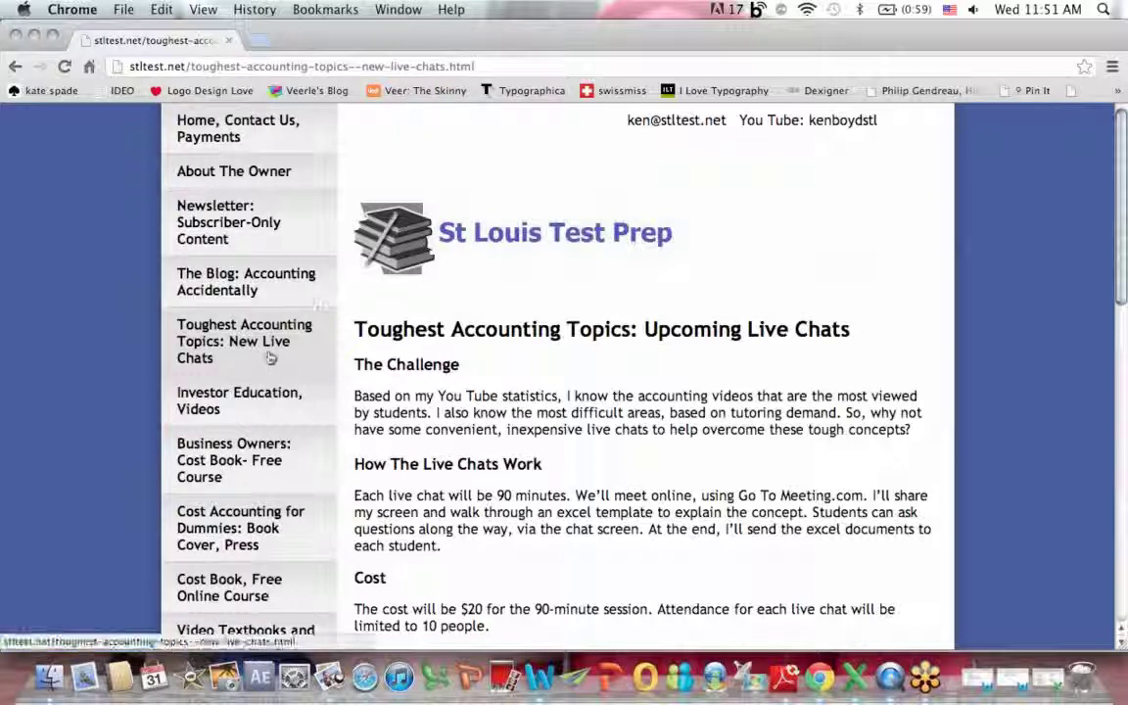
left_click_drag(1124, 122, 1123, 297)
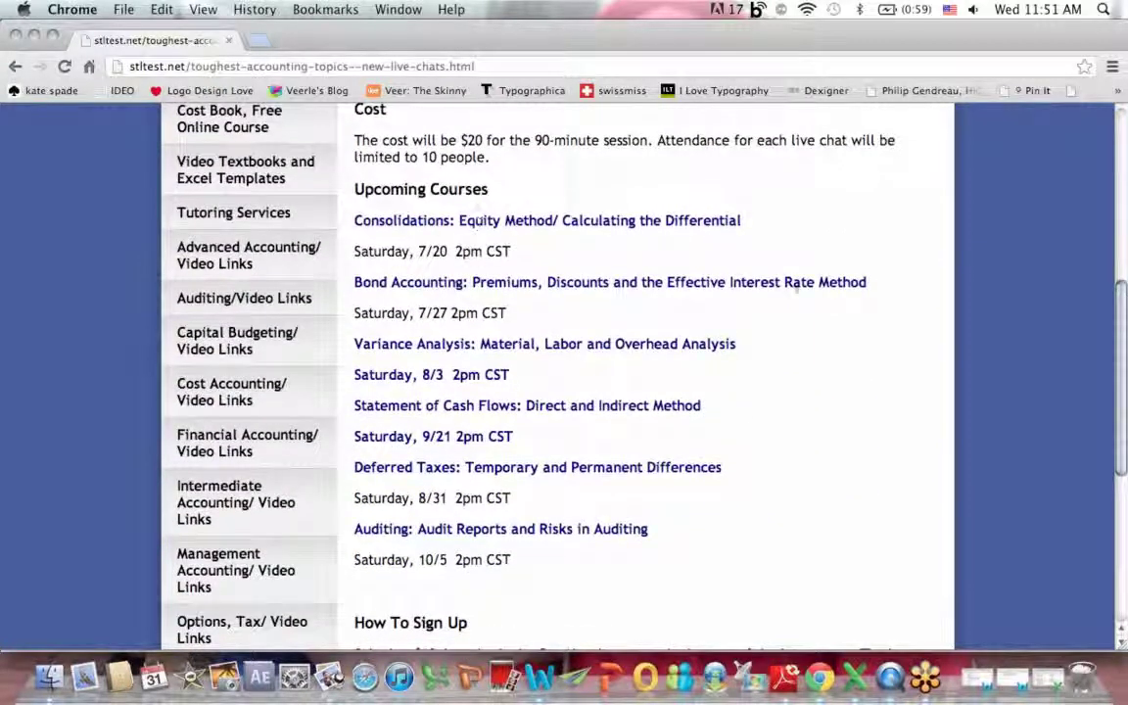
Open the Cost Accounting for Dummies: Book Cover, Press page and view the full book cover.
left_click_drag(1125, 291, 1123, 270)
left_click(237, 144)
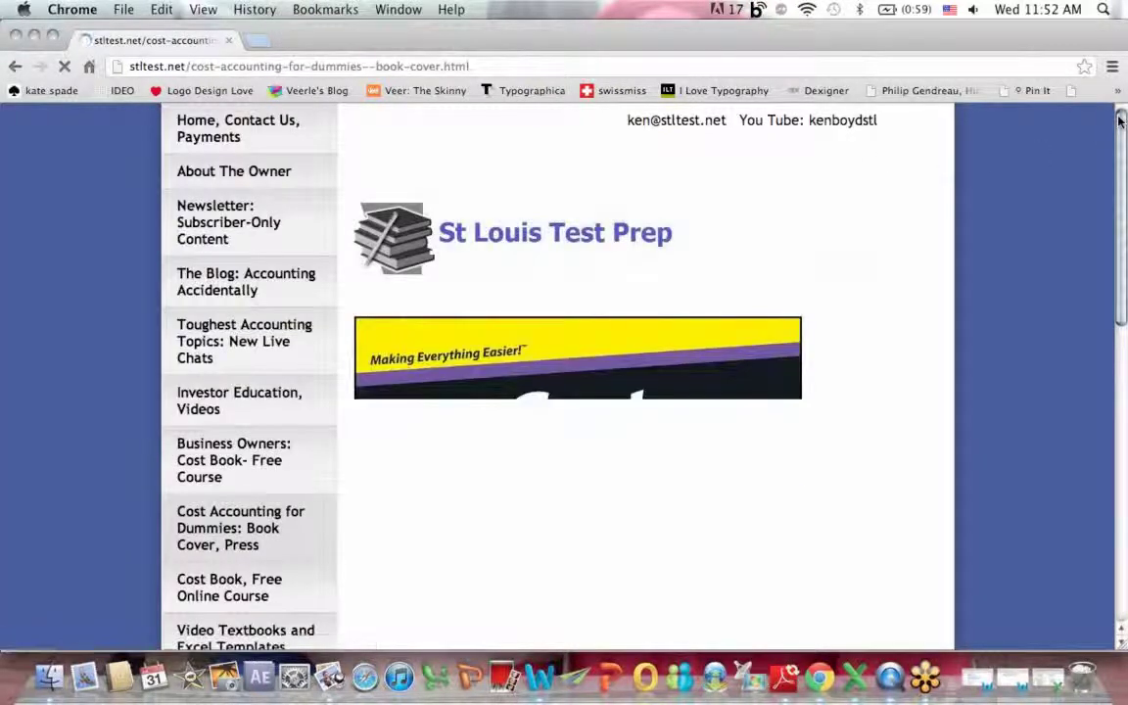
scroll(677, 317, "down", 3)
left_click_drag(1123, 178, 1124, 215)
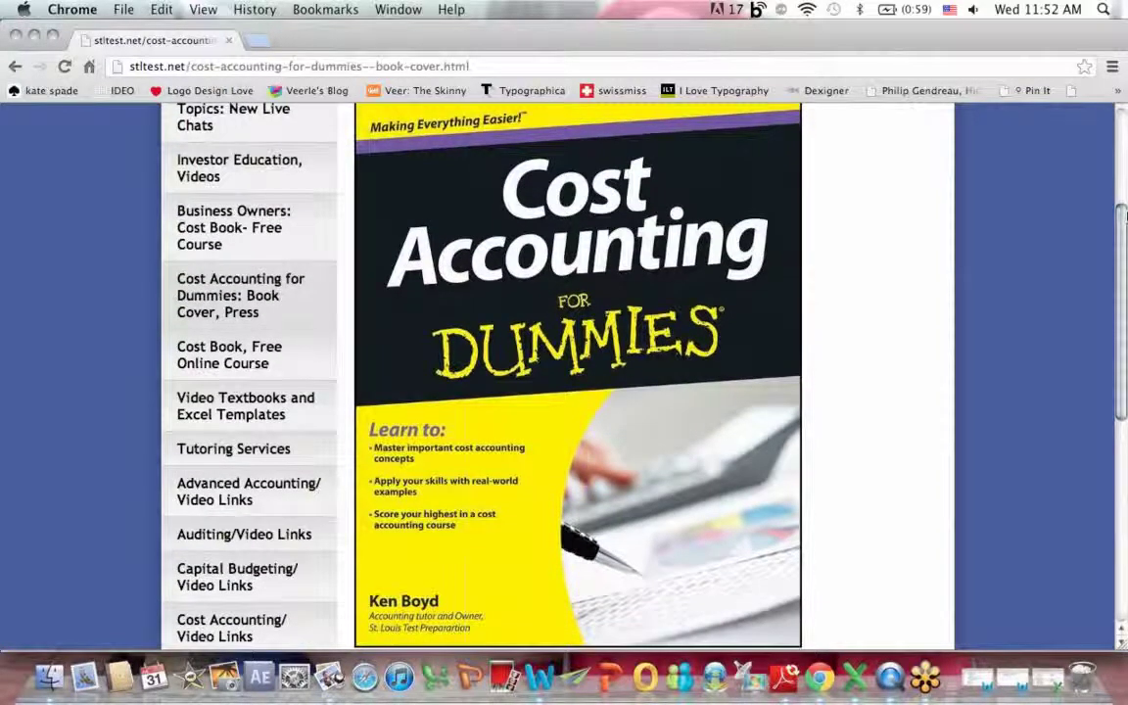